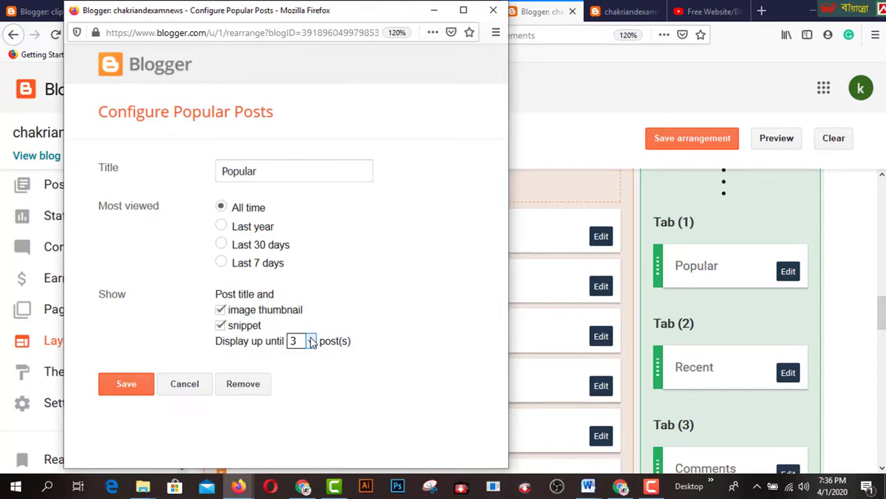
Set the Popular Posts gadget to display up to 5 posts and save it.
click(296, 342)
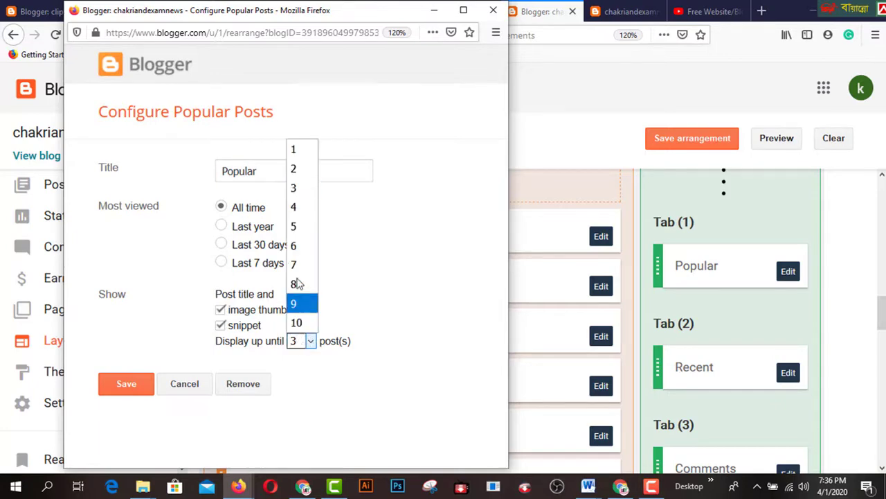
click(294, 236)
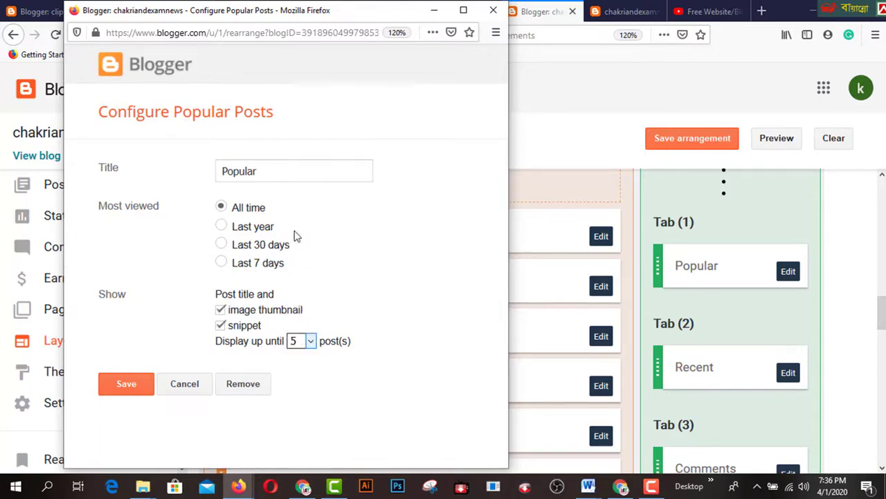
click(123, 387)
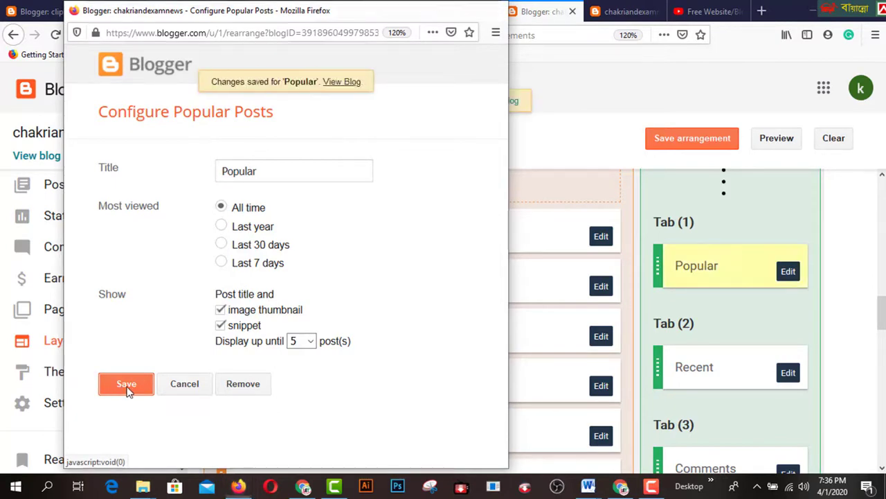
Open the blog in a new tab and check the sidebar's Popular list, then its Recent list.
right_click(516, 104)
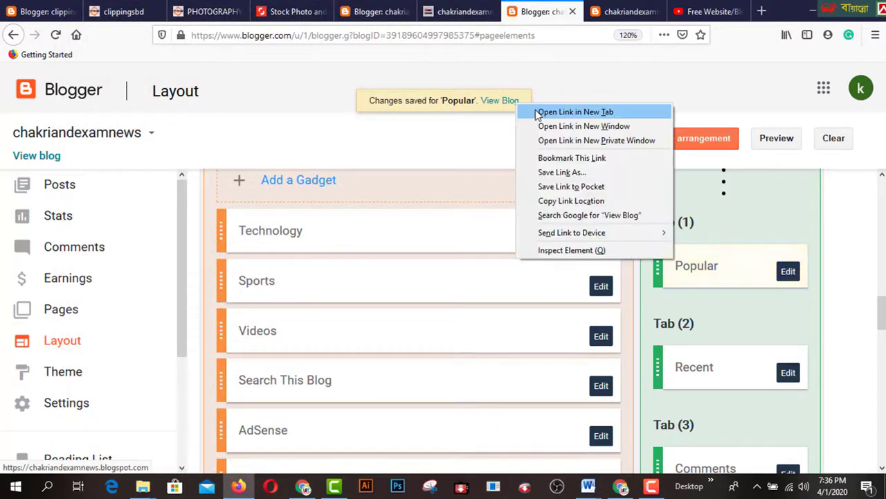
click(536, 112)
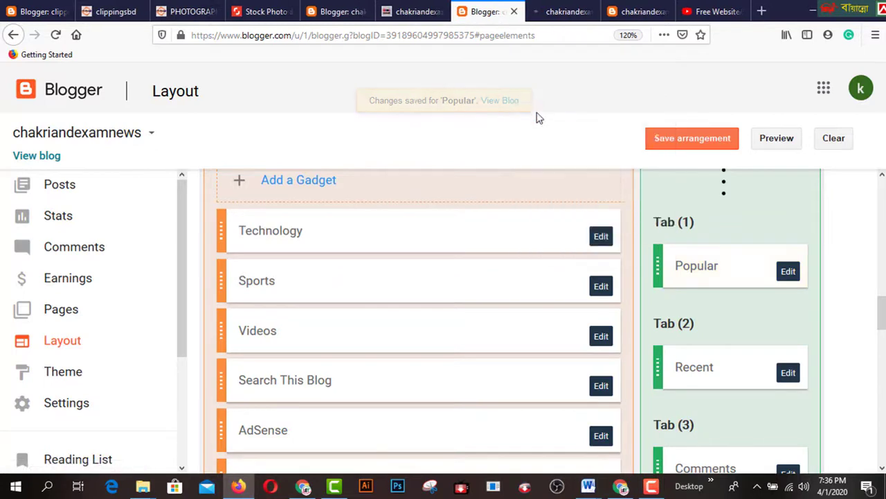
click(554, 21)
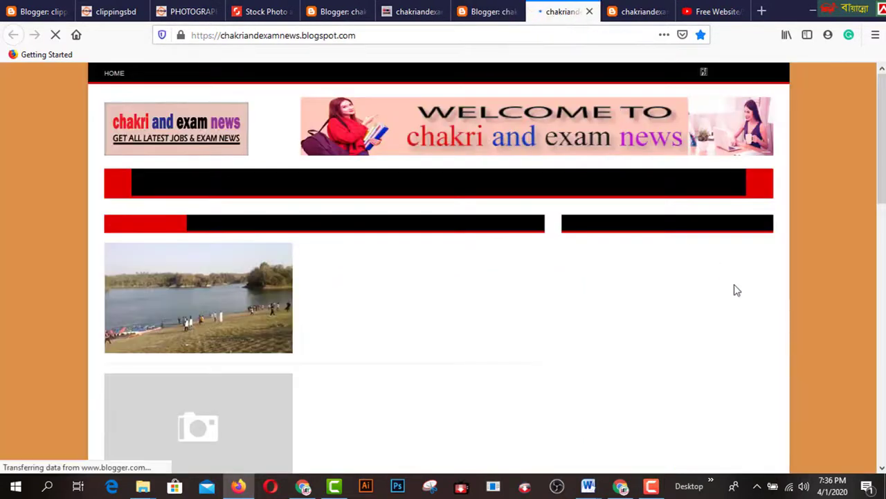
scroll(738, 295, down, 3)
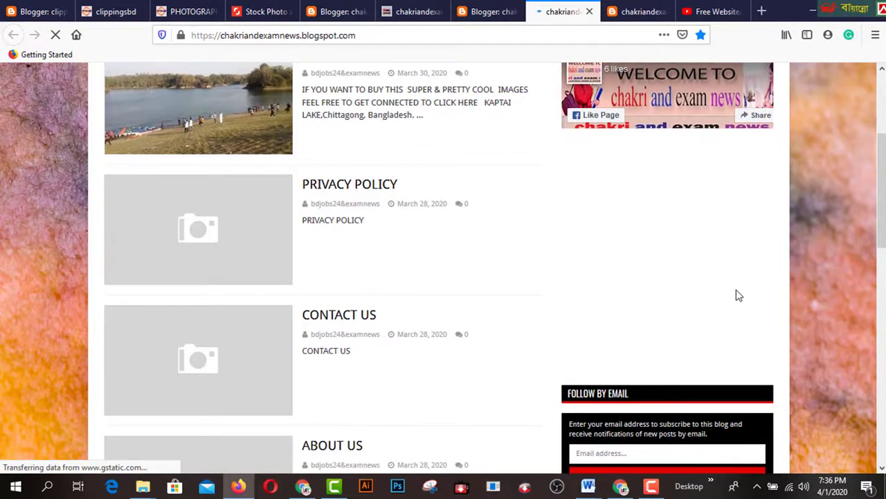
scroll(737, 294, down, 3)
scroll(736, 293, down, 1)
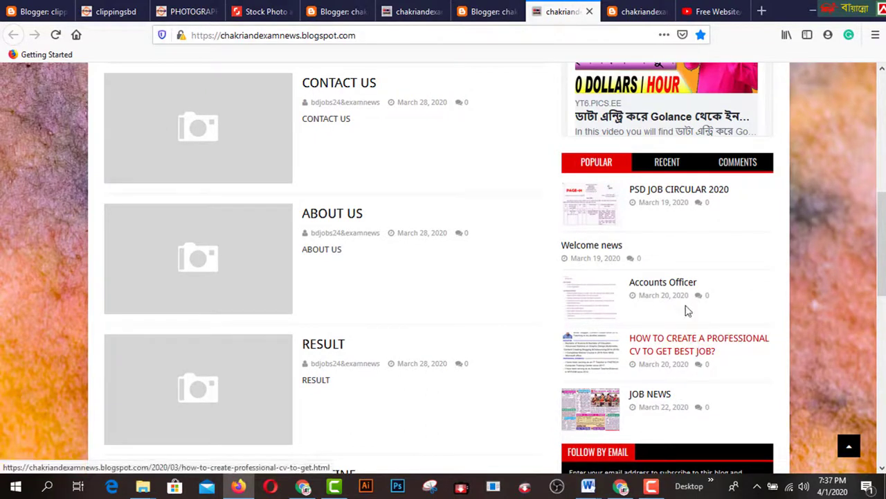
scroll(682, 294, down, 2)
scroll(680, 296, up, 2)
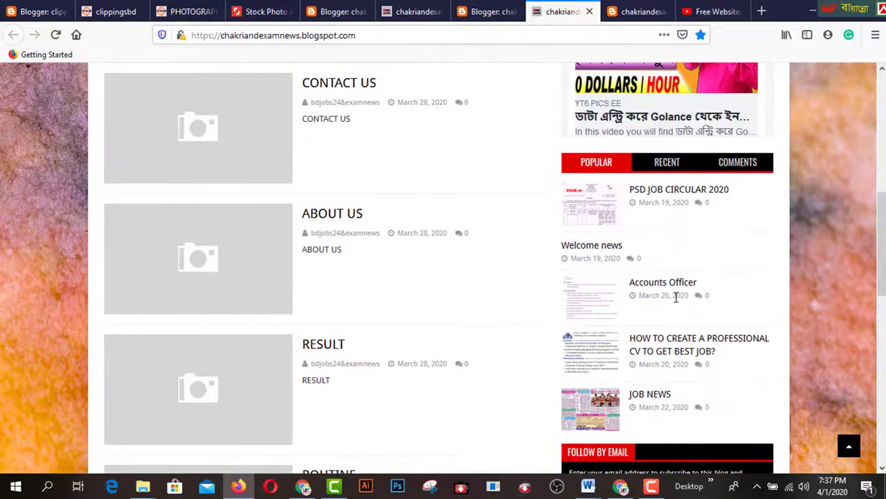
scroll(675, 303, up, 1)
scroll(675, 302, down, 2)
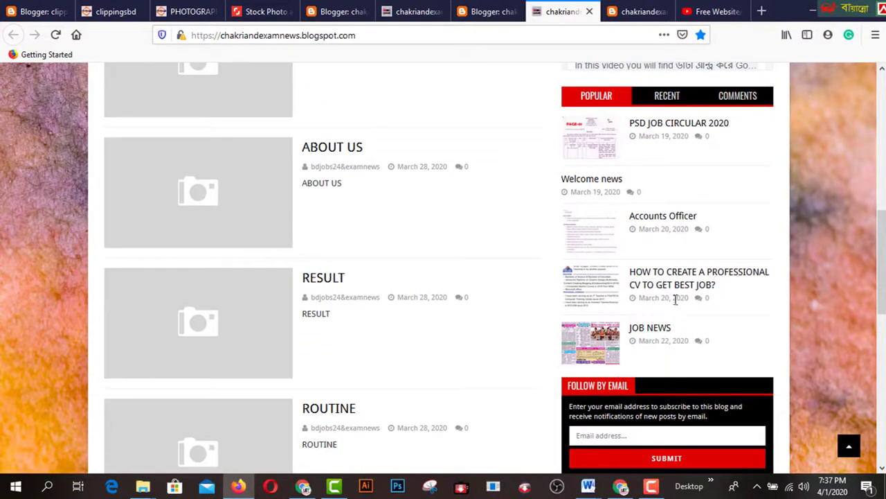
scroll(678, 304, up, 2)
click(666, 233)
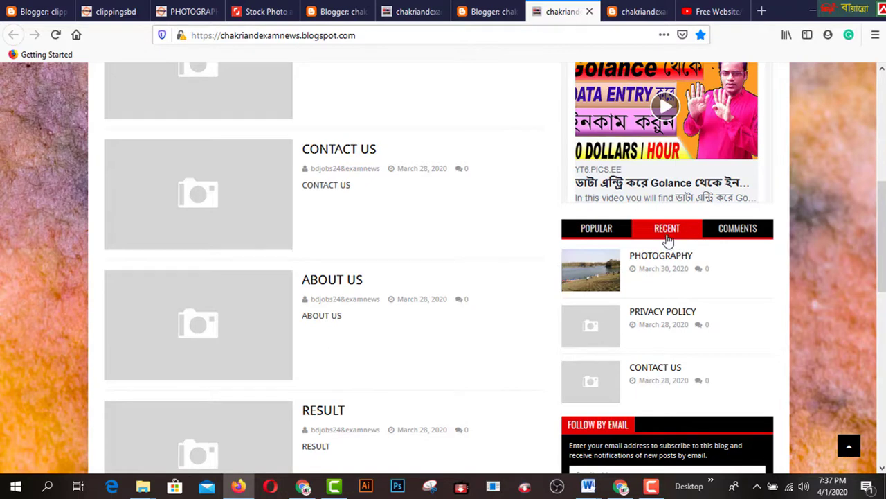
Close the outdated blog preview, set the Recent gadget's content to 5/recent-posts and save it.
click(434, 18)
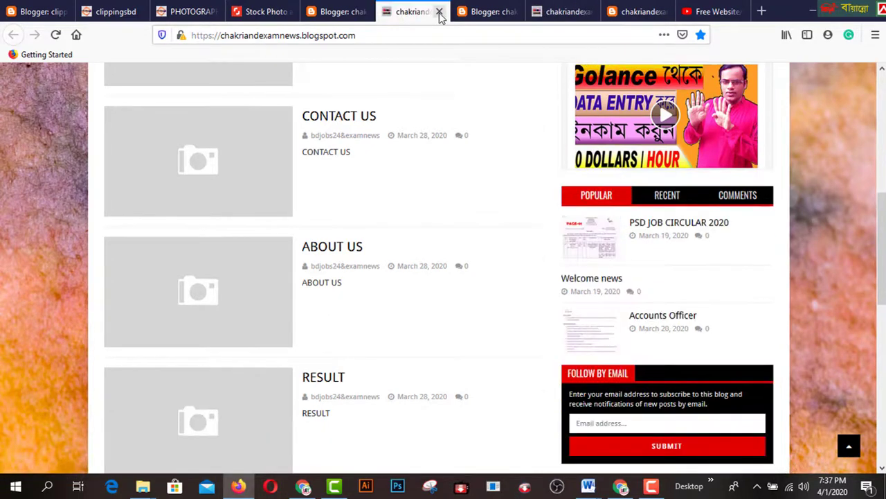
click(439, 13)
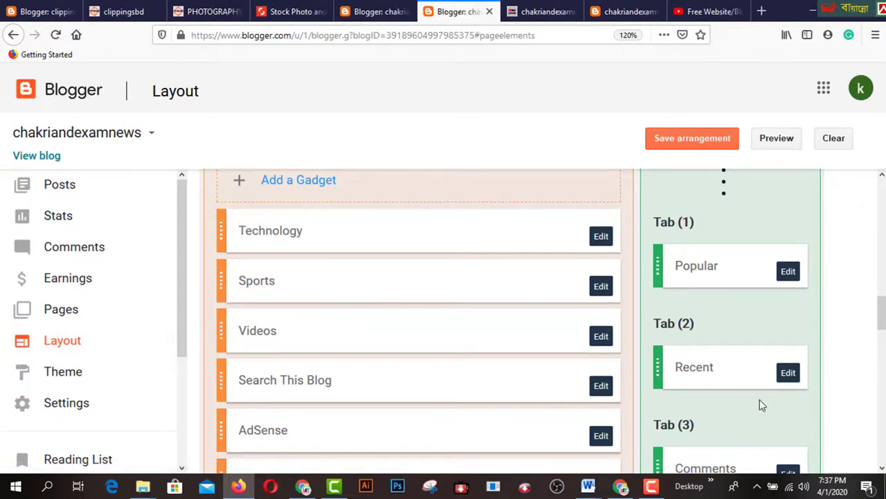
click(788, 374)
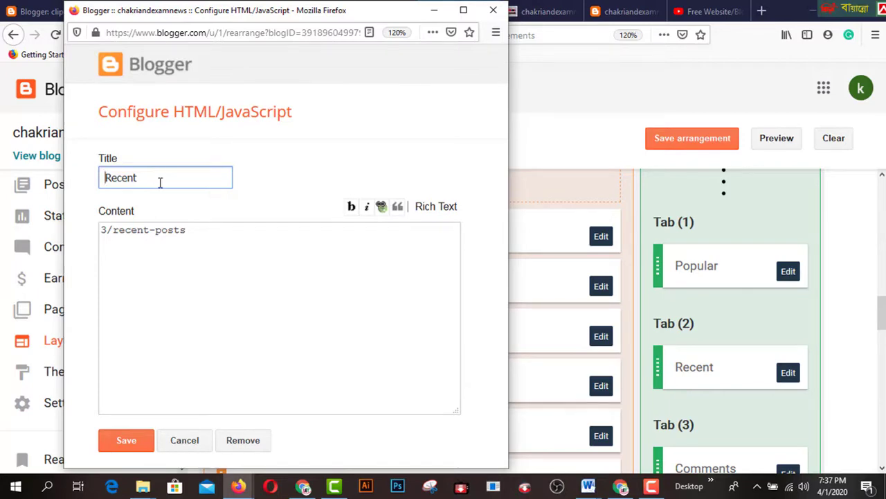
double_click(104, 230)
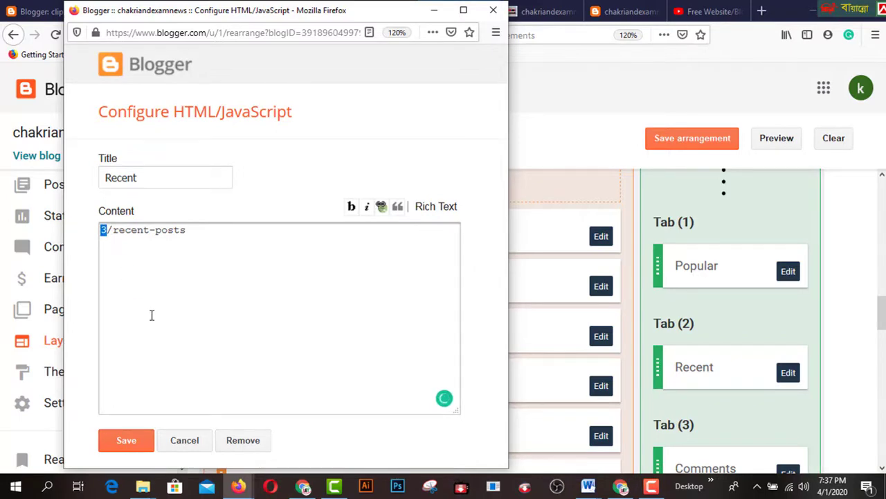
text(5)
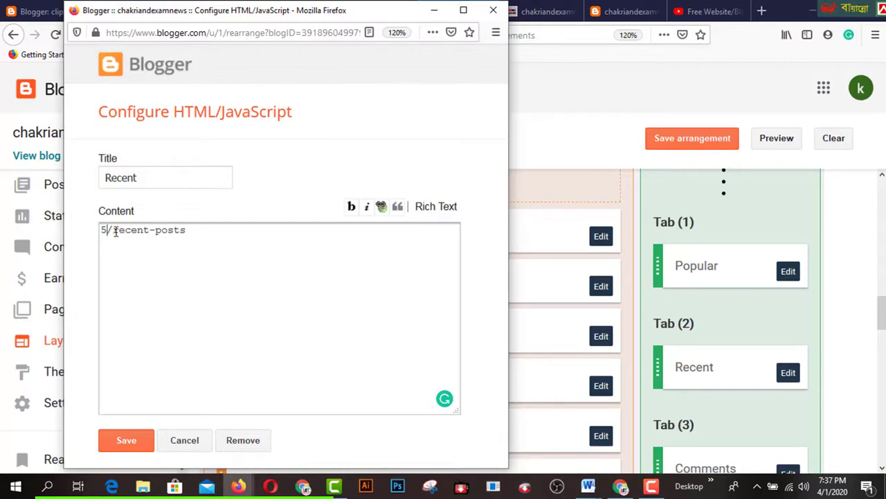
drag(114, 230, 185, 231)
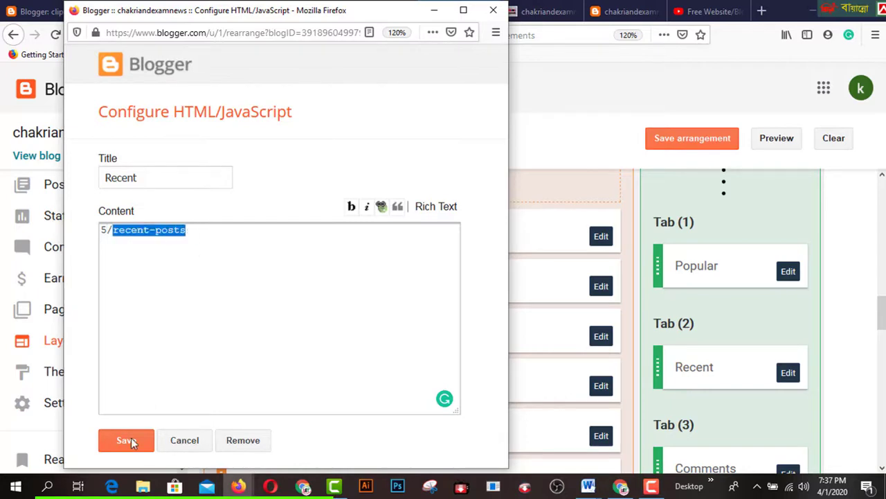
click(129, 439)
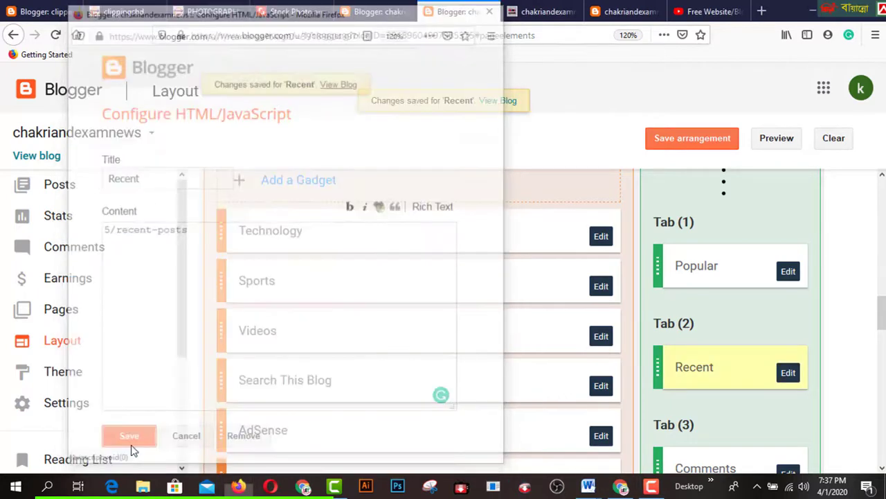
Open the updated blog in a new tab and review the sidebar's Popular, Recent and Comments lists.
right_click(496, 105)
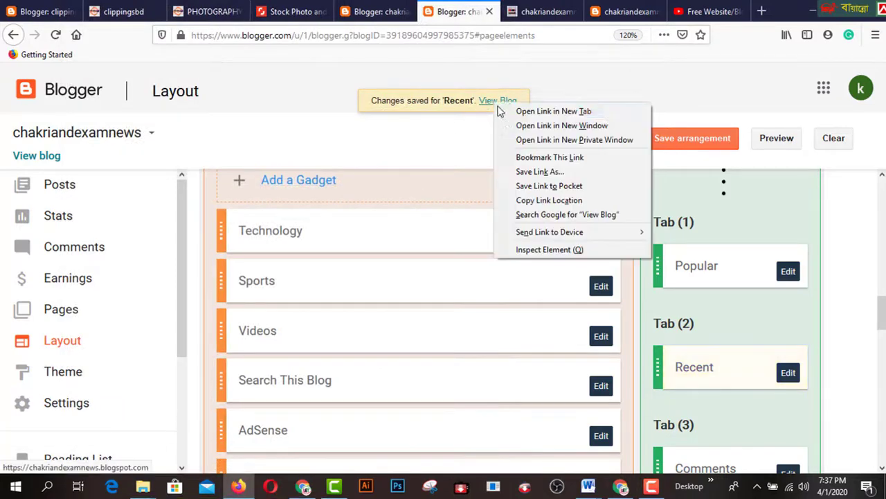
click(507, 112)
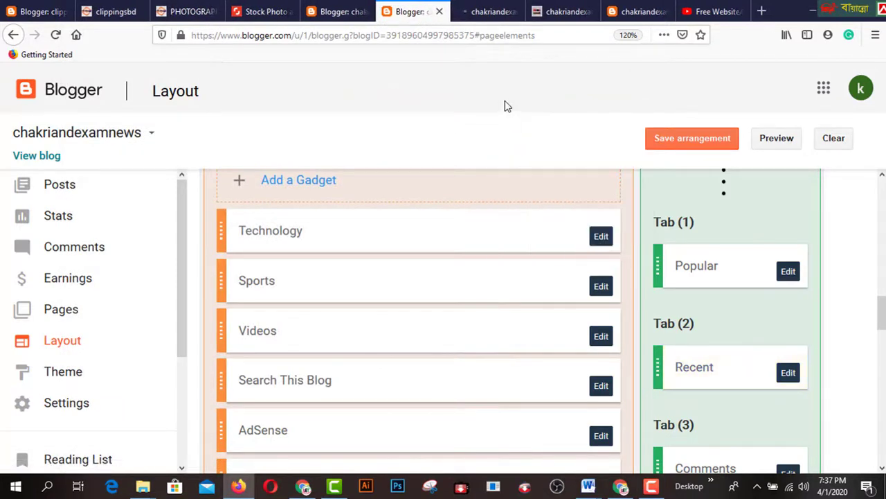
click(491, 14)
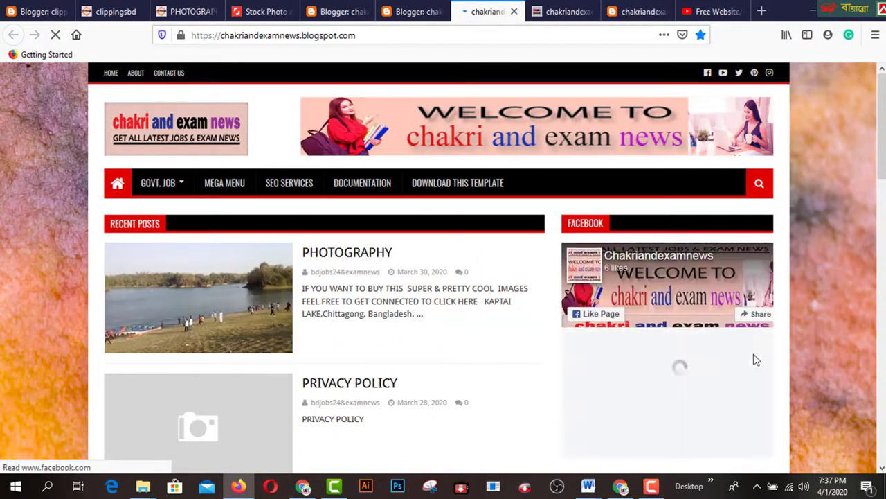
scroll(747, 366, down, 5)
scroll(745, 367, down, 3)
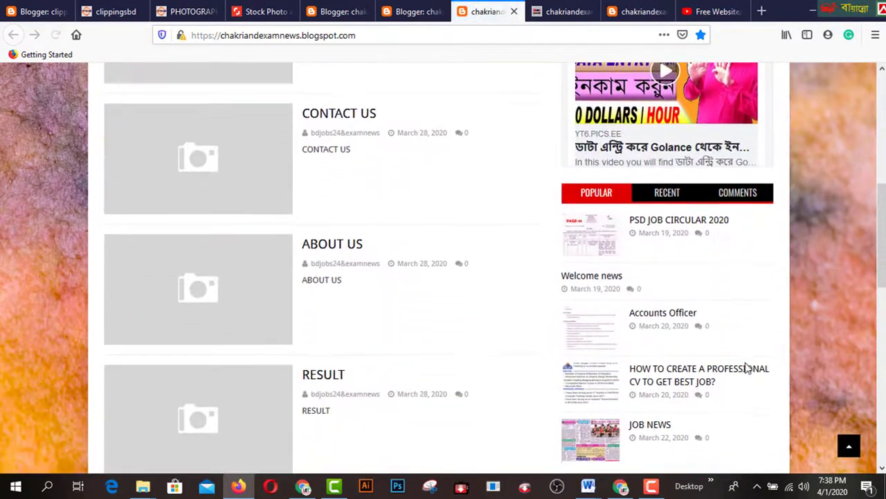
scroll(698, 262, up, 2)
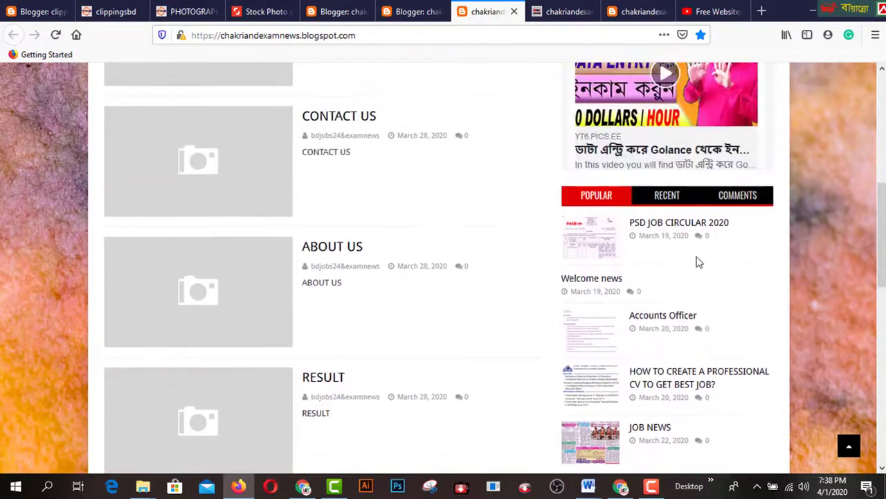
click(669, 199)
scroll(701, 361, down, 2)
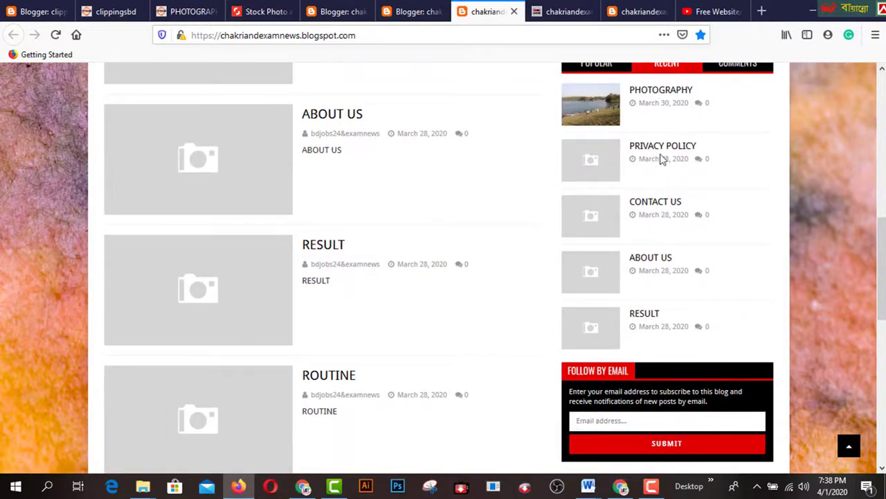
scroll(656, 312, up, 1)
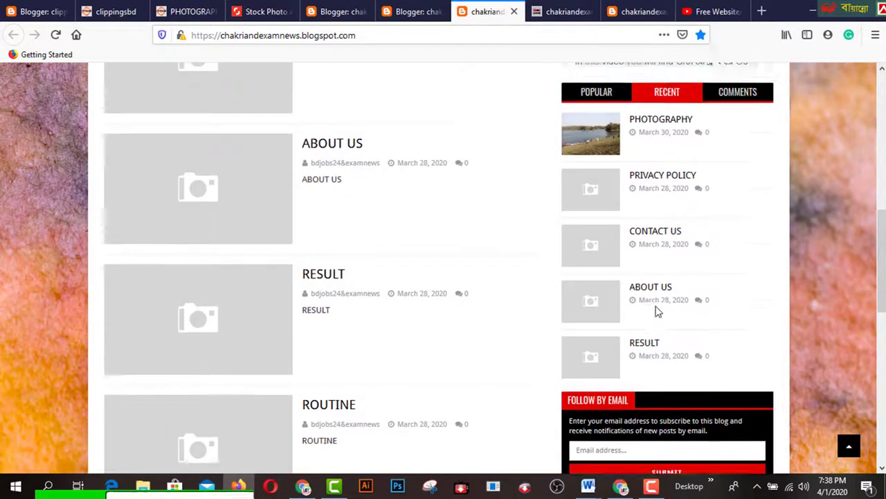
scroll(658, 312, up, 1)
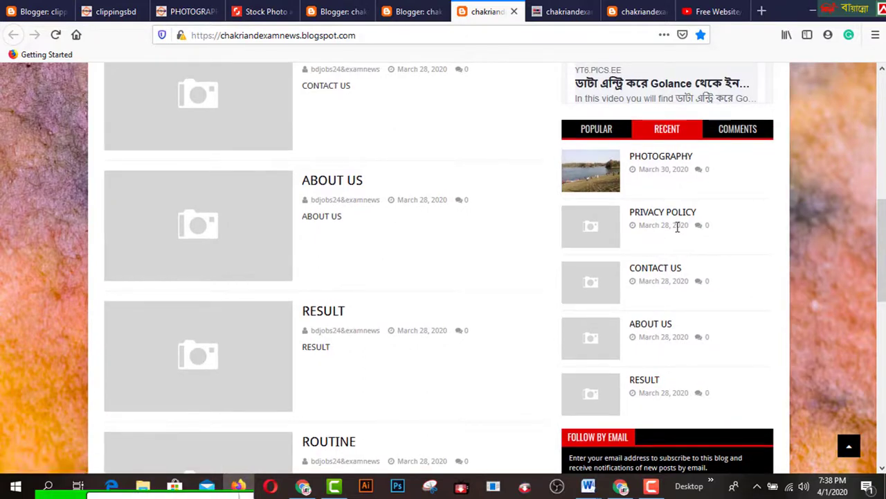
scroll(721, 212, up, 2)
click(744, 197)
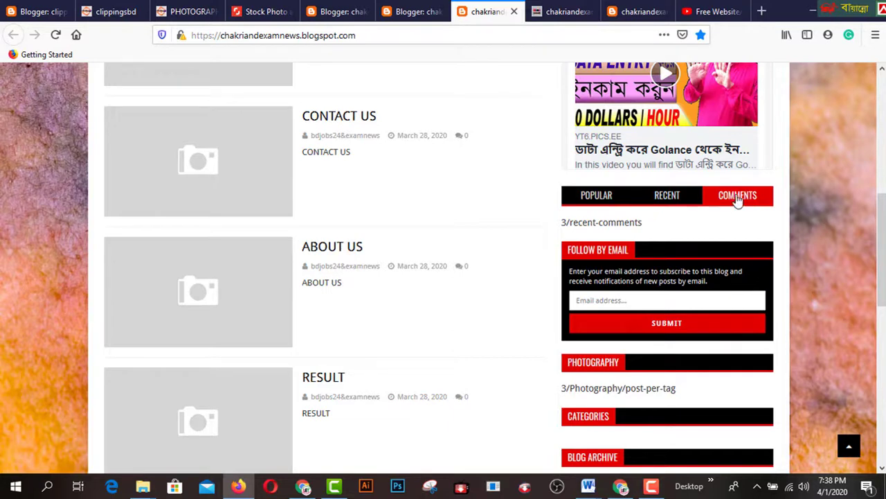
Return to the blog layout, set the Comments gadget's content to 10/recent-comments and save it.
click(558, 11)
click(421, 12)
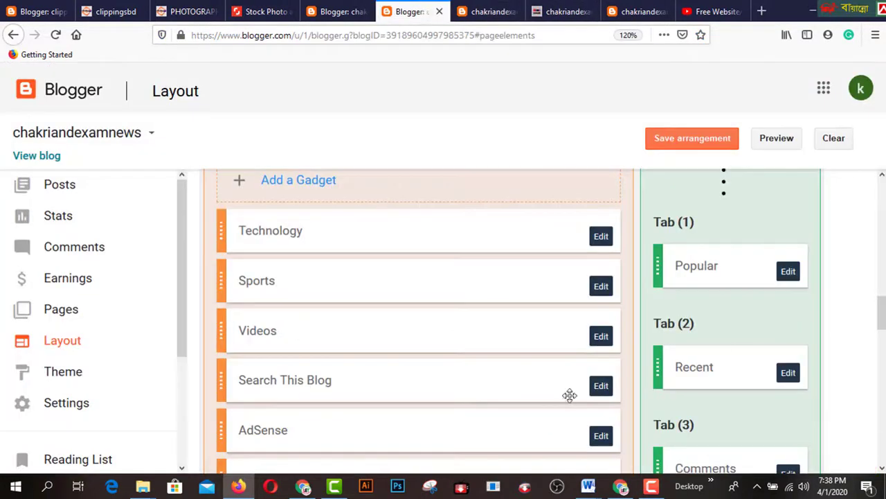
scroll(835, 404, down, 3)
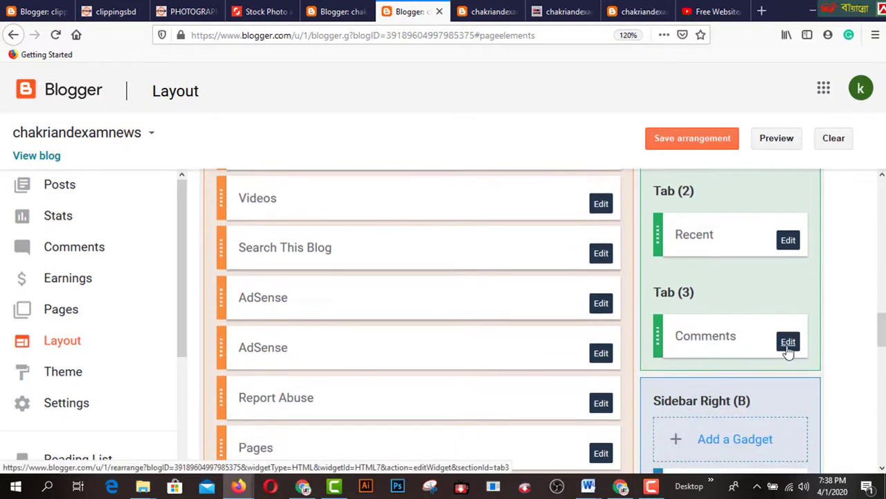
click(788, 342)
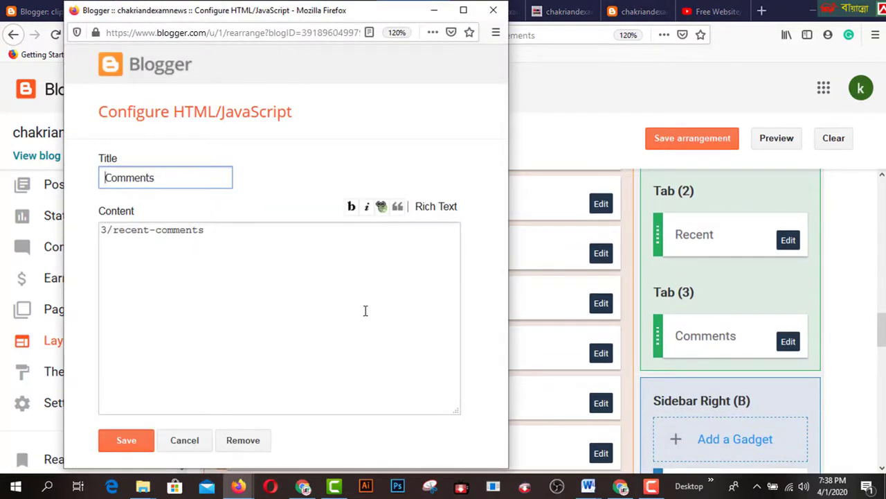
drag(380, 16, 432, 19)
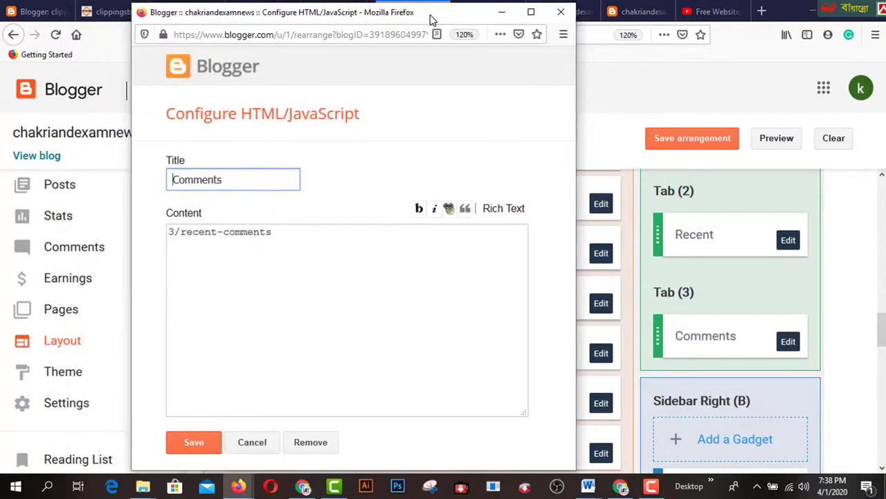
click(175, 235)
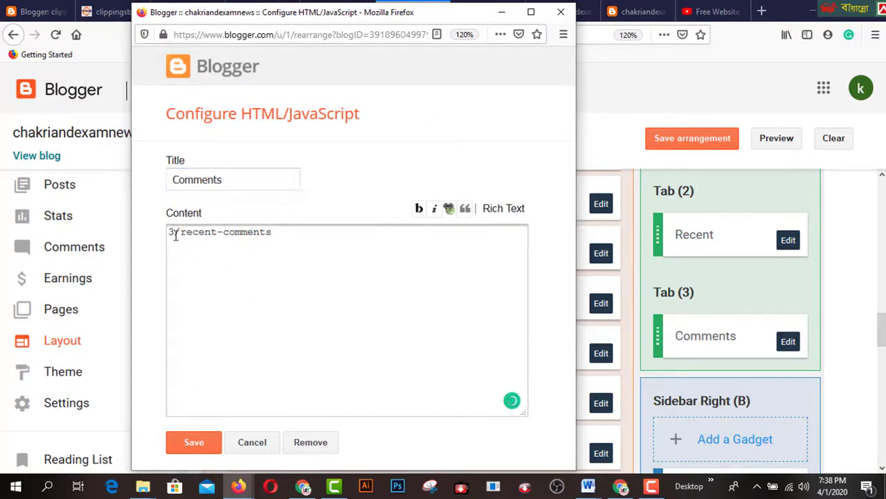
drag(175, 236, 169, 235)
text(10)
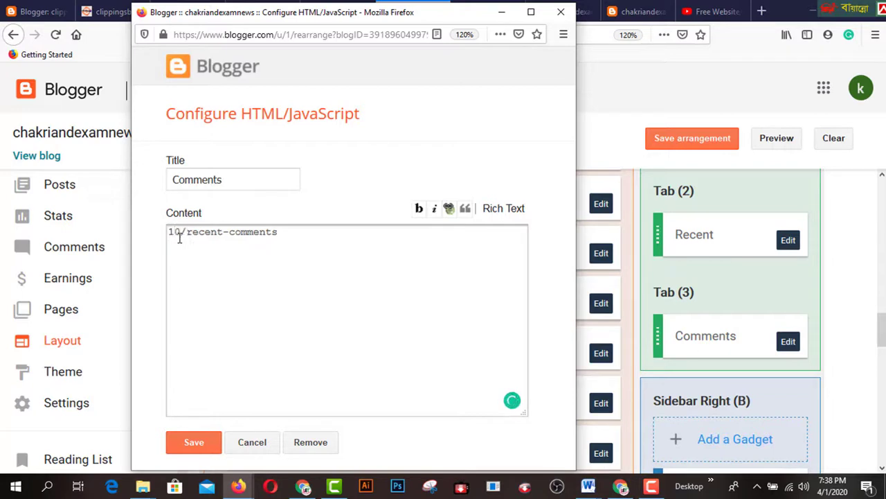
click(194, 443)
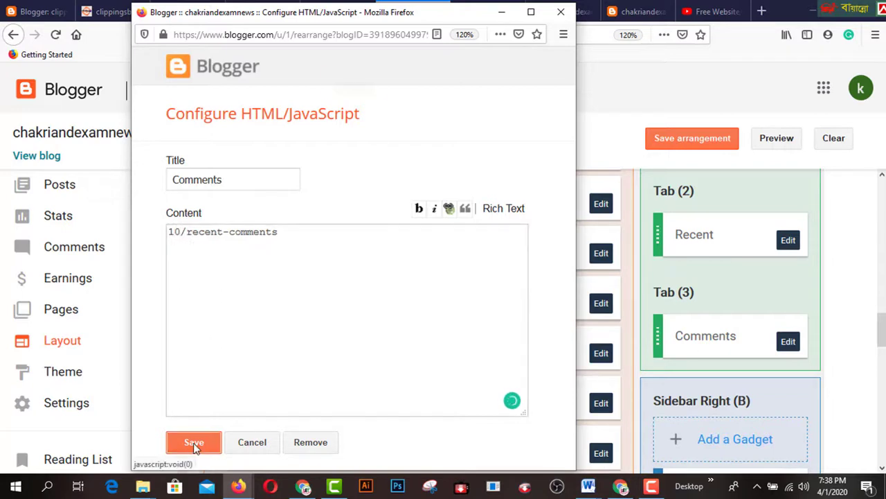
Open the updated blog in a new tab and check the sidebar's Comments list.
right_click(505, 102)
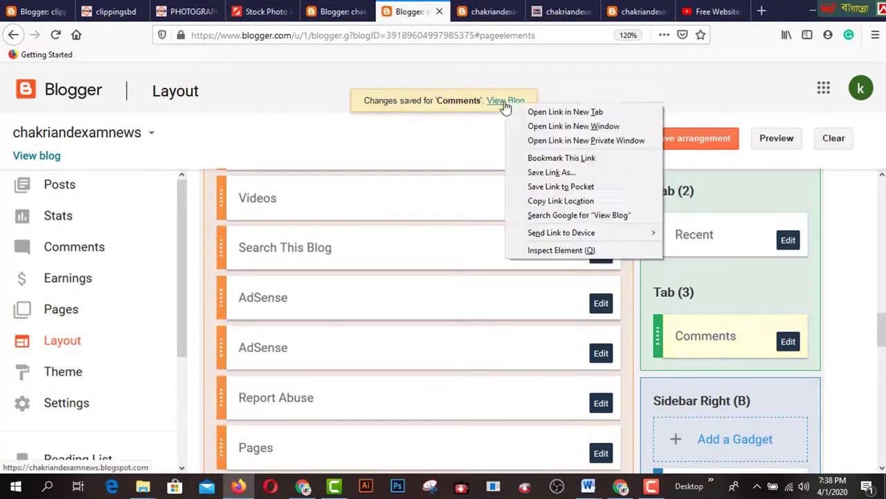
click(516, 111)
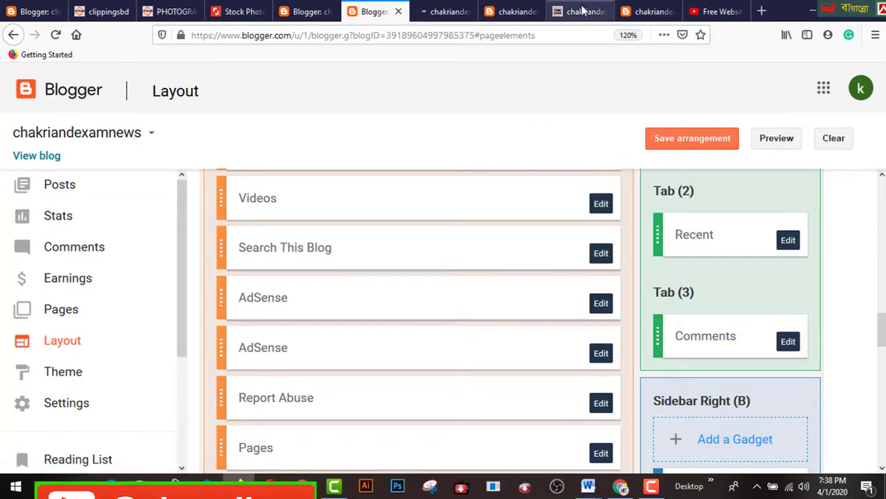
click(447, 12)
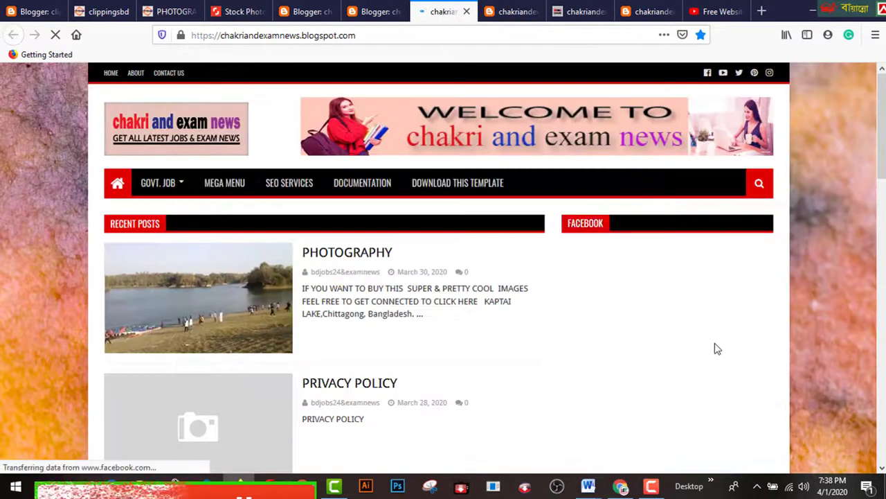
scroll(718, 350, down, 5)
click(740, 262)
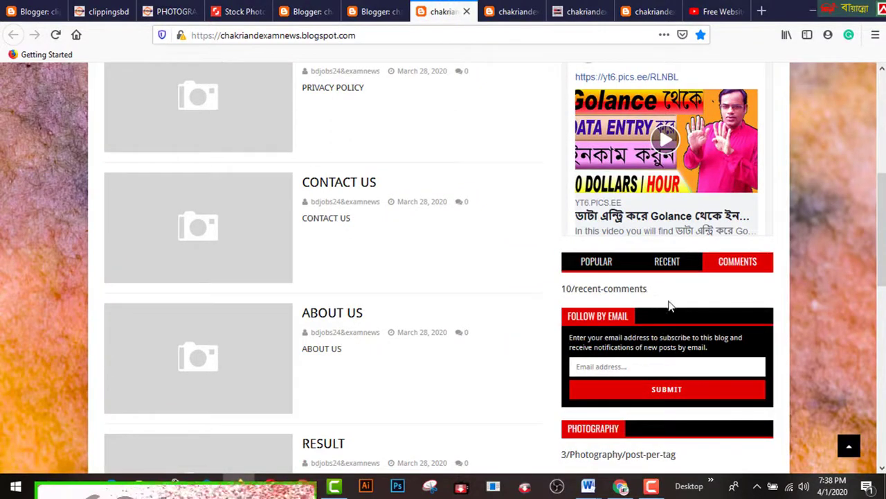
double_click(564, 289)
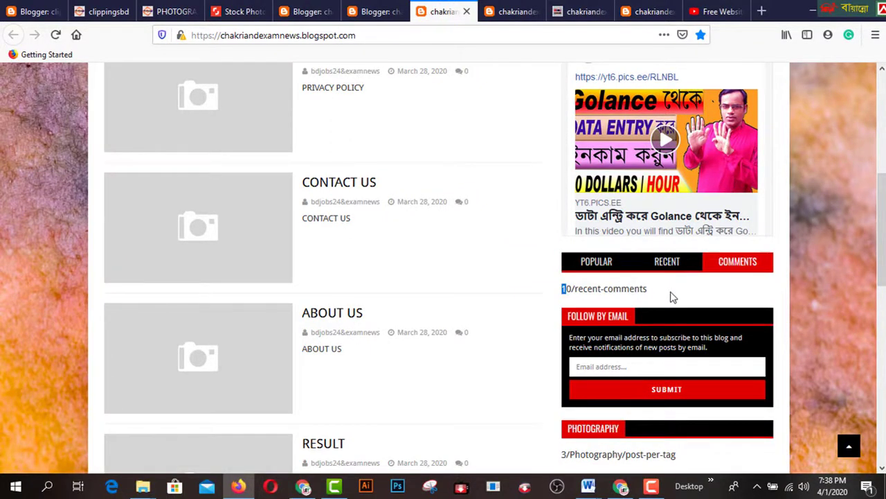
Look over the sidebar's Facebook box and lower sections, and compare the Comments list with the one in the older blog tab.
scroll(670, 296, up, 3)
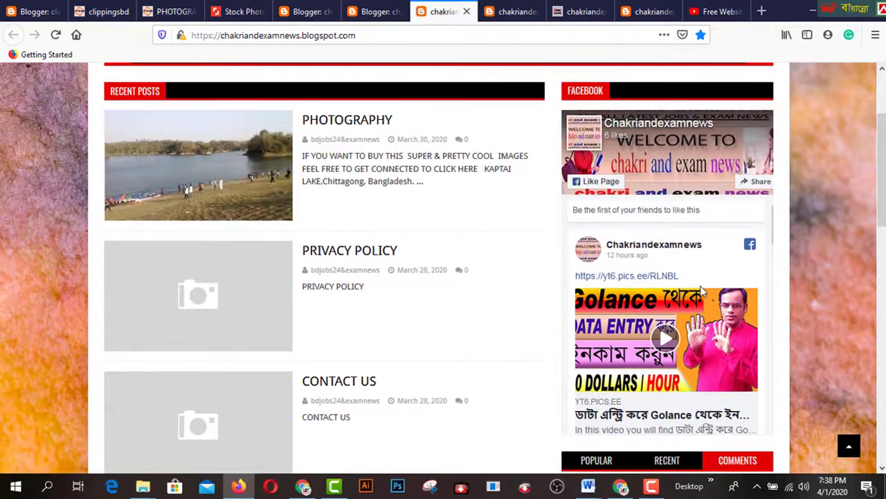
scroll(734, 361, down, 5)
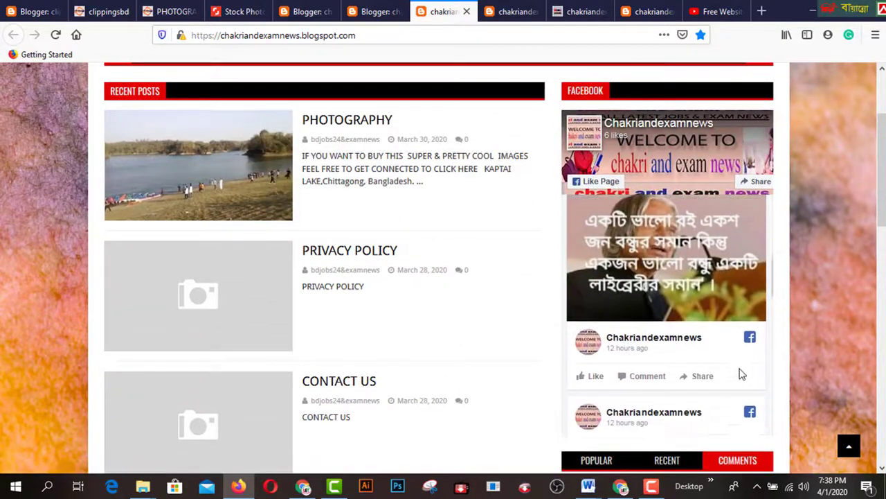
scroll(801, 339, down, 5)
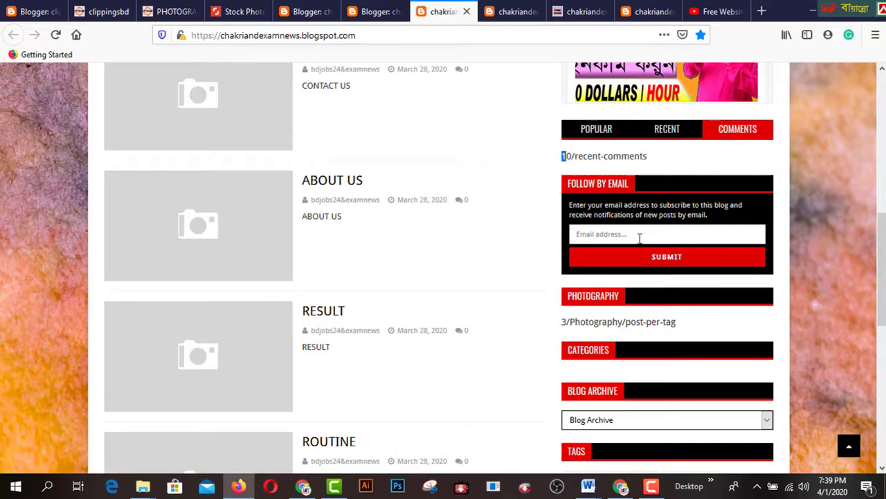
click(521, 18)
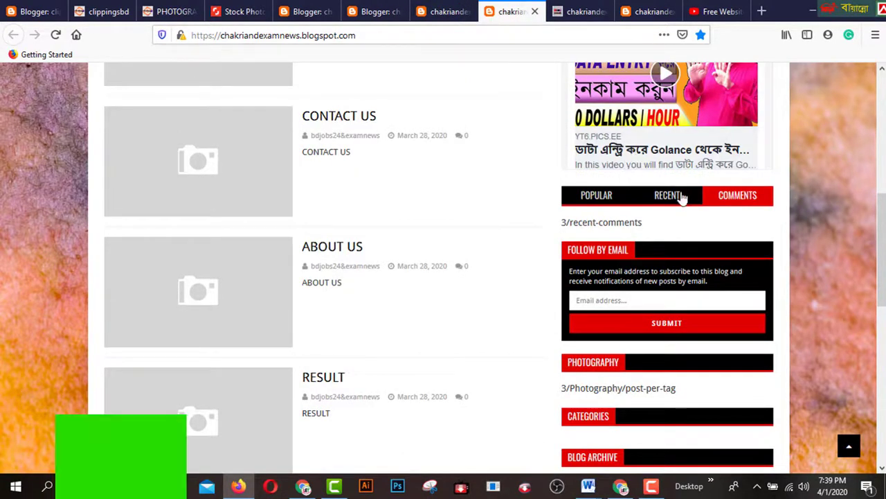
click(446, 11)
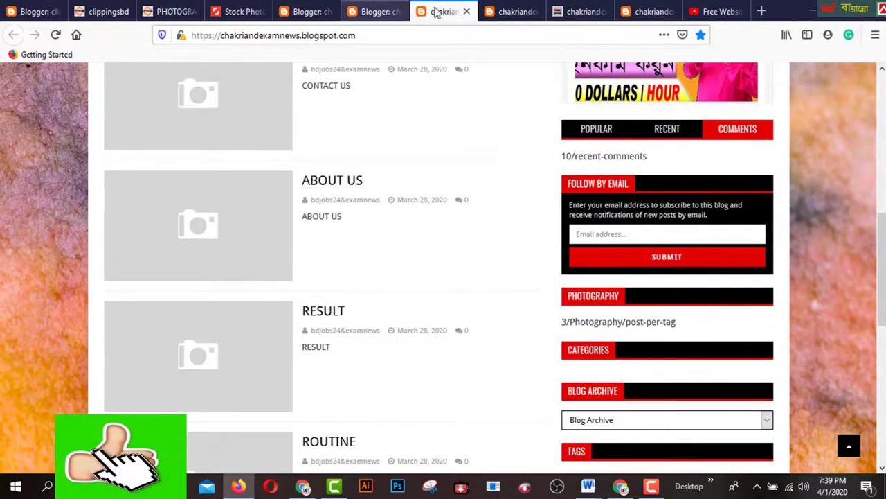
Close the blog preview, check the Follow by Email gadget's title and FeedBurner URL in the layout, and save the gadget.
click(467, 12)
click(384, 12)
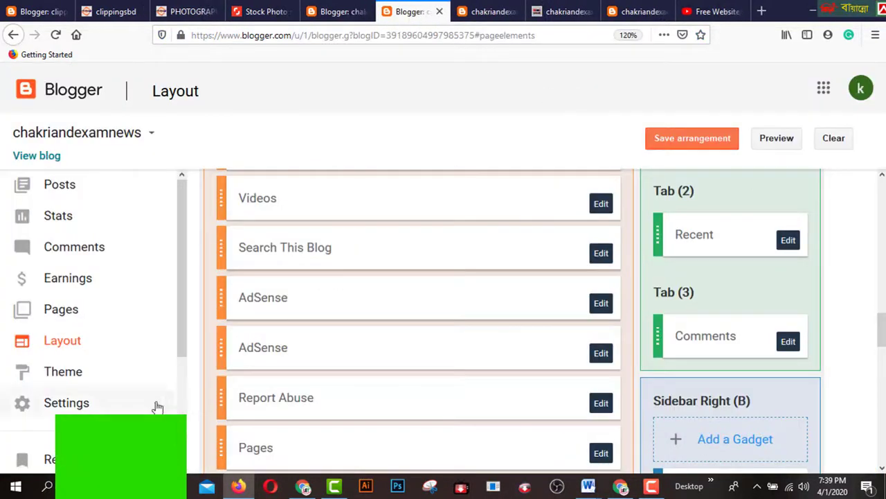
scroll(819, 404, down, 1)
scroll(819, 403, down, 2)
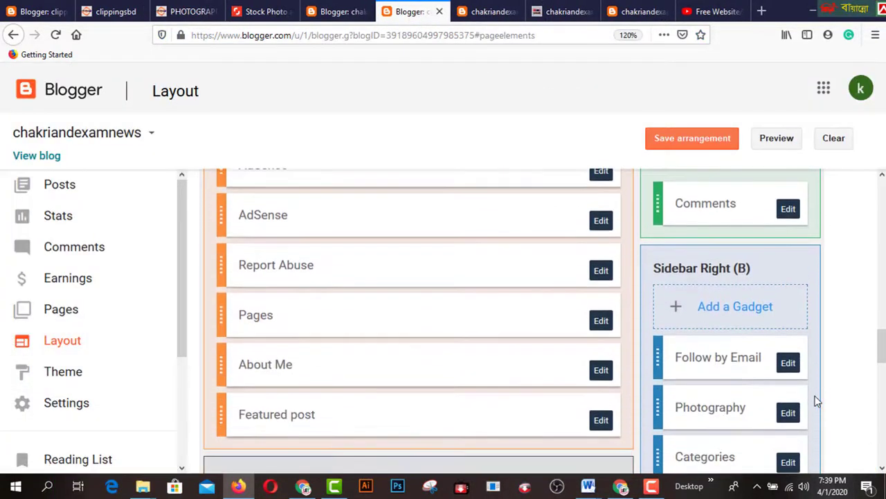
click(789, 363)
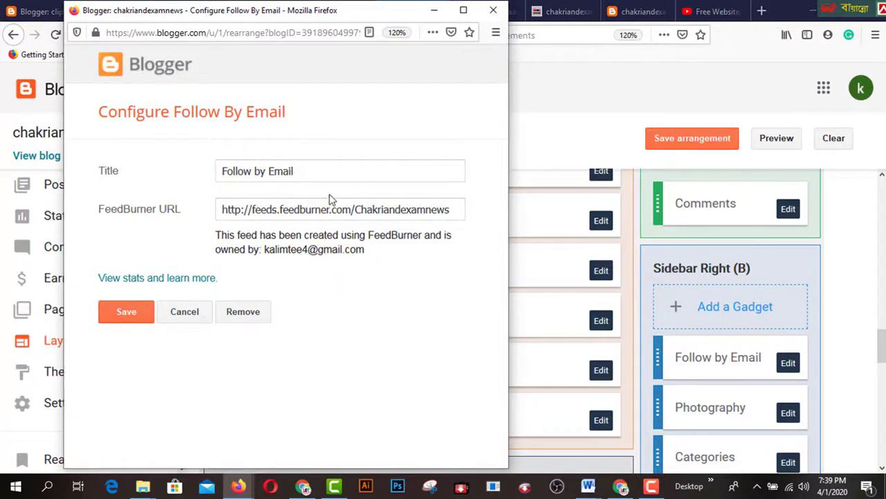
click(428, 210)
click(307, 171)
click(128, 314)
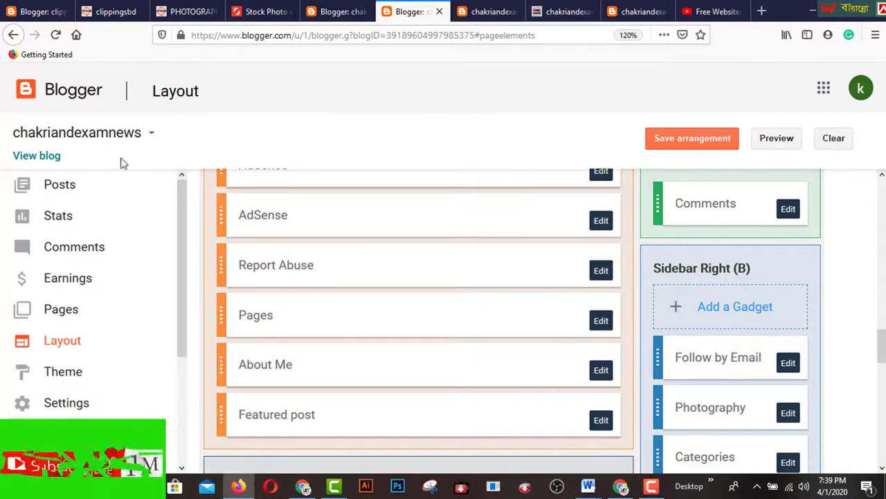
Open the blog in a new tab and check the Follow by Email box in the sidebar.
right_click(44, 157)
click(104, 164)
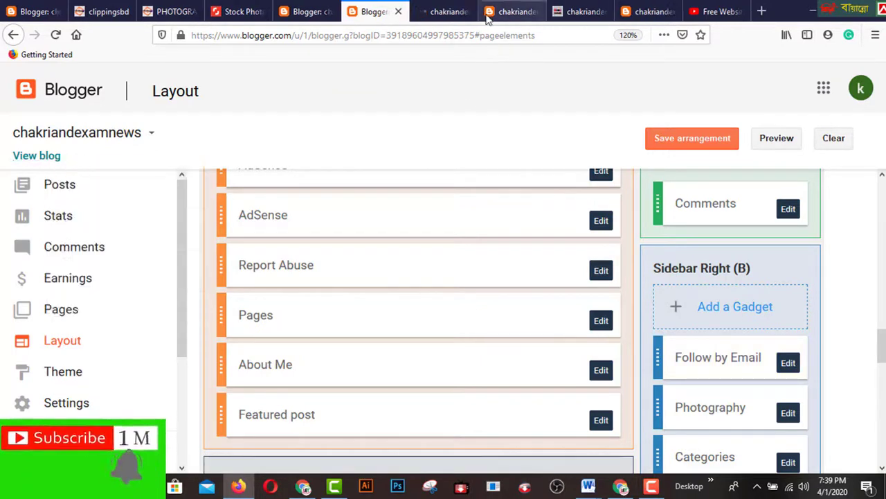
click(447, 20)
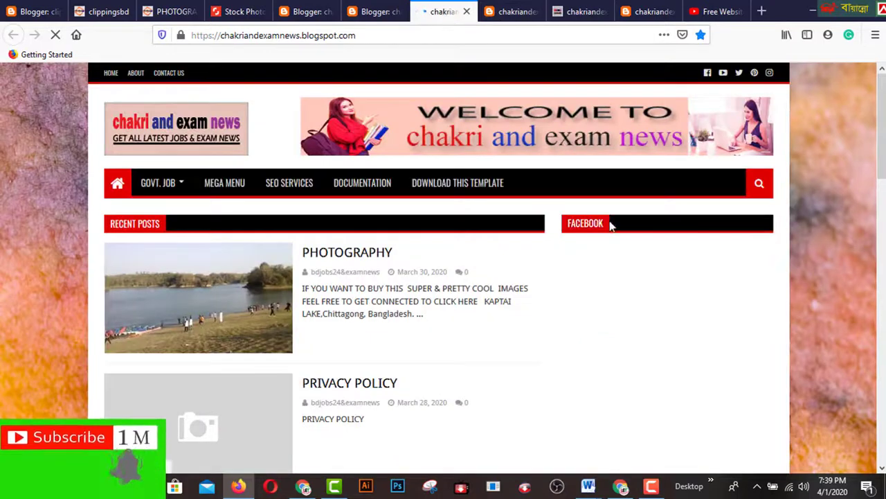
scroll(754, 395, down, 3)
scroll(752, 395, down, 3)
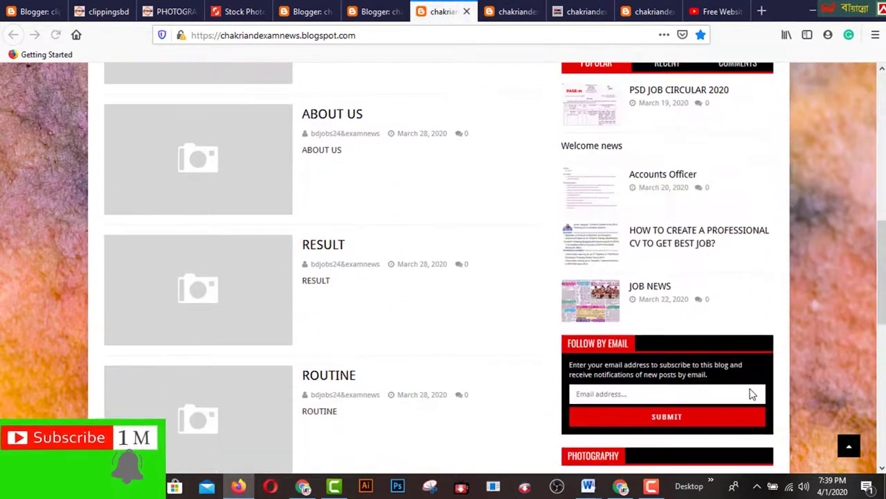
scroll(656, 251, down, 2)
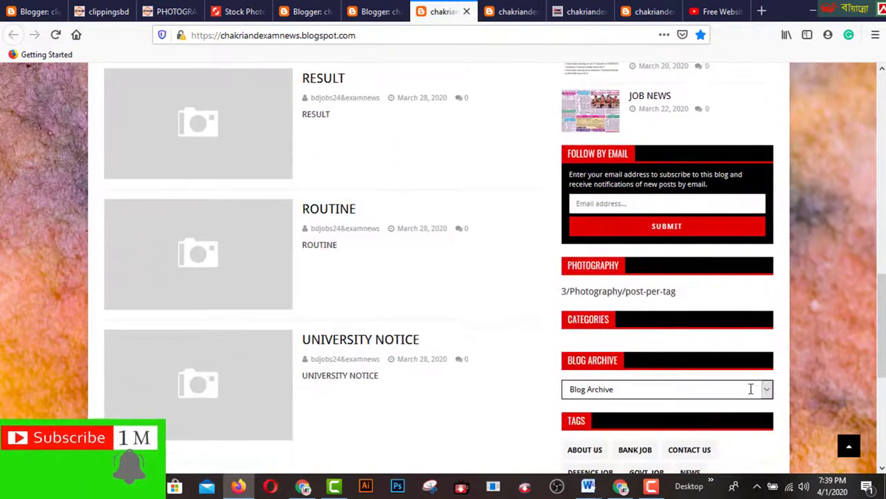
click(619, 203)
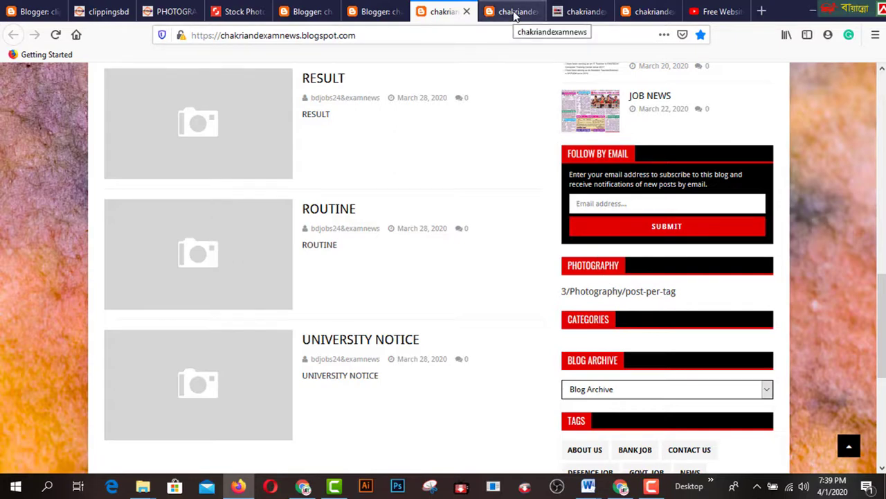
Review the Recent list and the sections below it in an older blog tab, and close the preview showing 3/recent-comments.
click(574, 12)
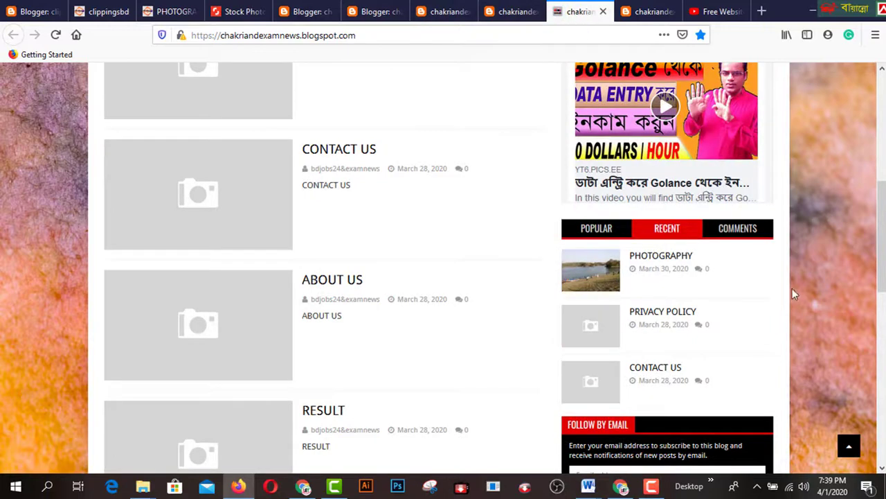
scroll(761, 337, down, 5)
scroll(760, 340, up, 3)
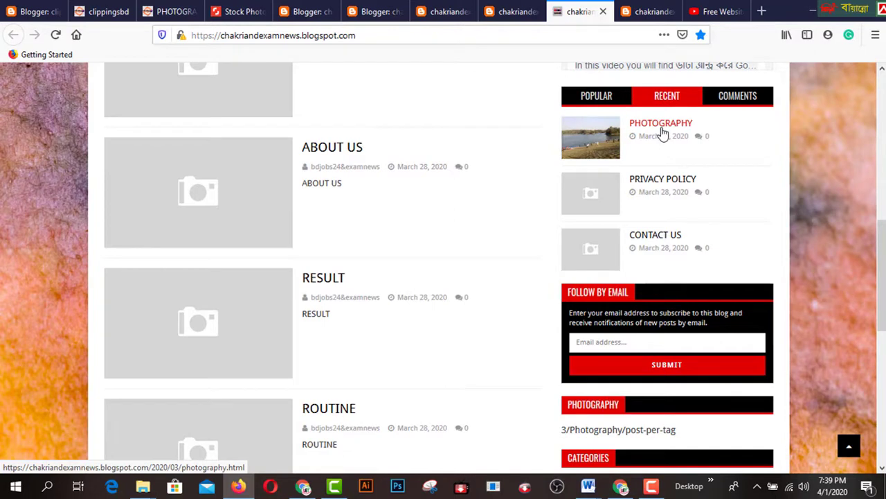
click(509, 15)
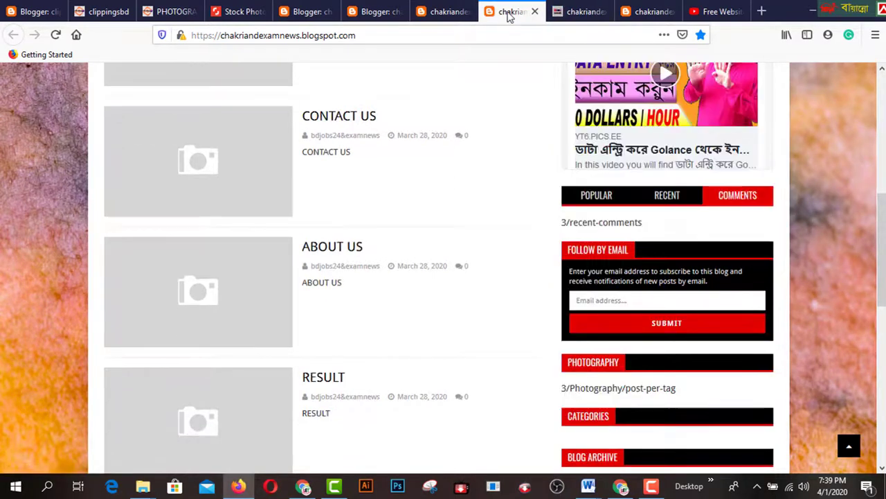
click(535, 12)
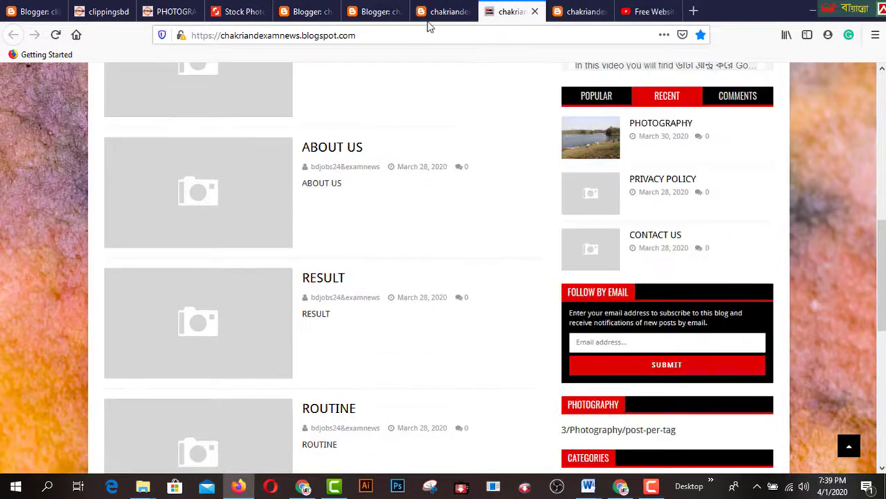
Return to the blog's dashboard and open the PHOTOGRAPHY post for editing from the list of all posts.
click(381, 12)
scroll(422, 259, up, 3)
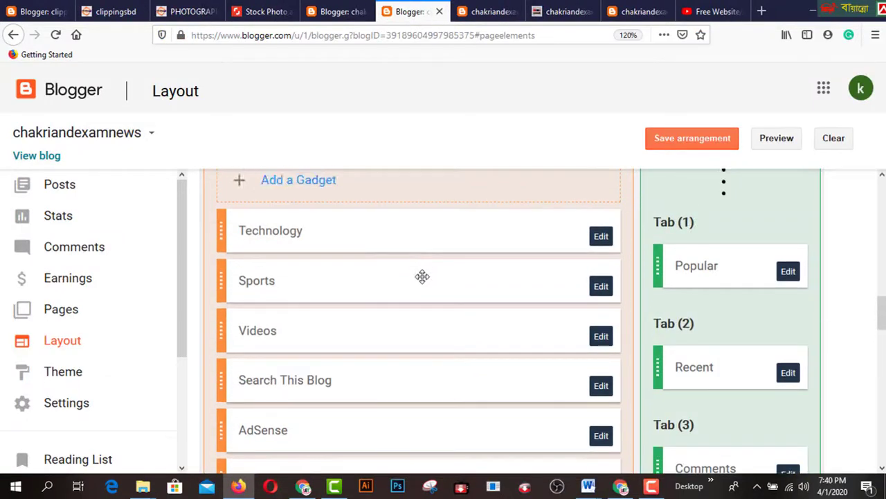
scroll(422, 273, up, 5)
click(50, 196)
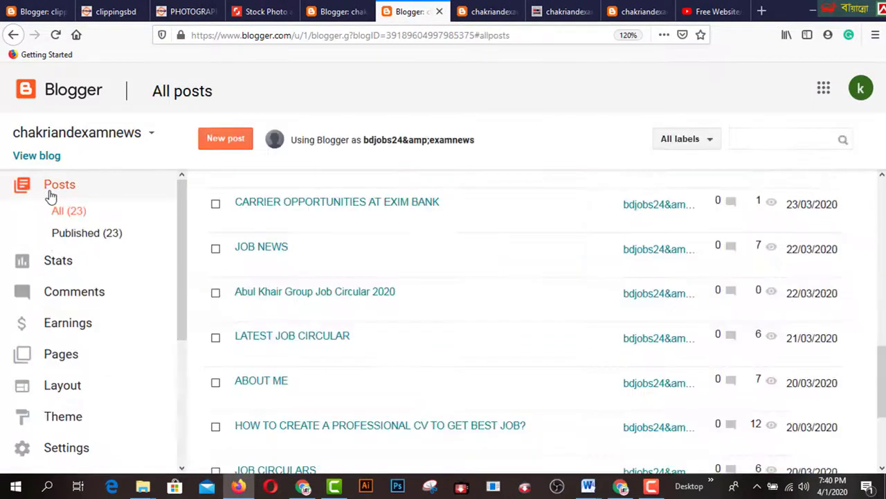
scroll(446, 302, up, 3)
scroll(446, 302, up, 5)
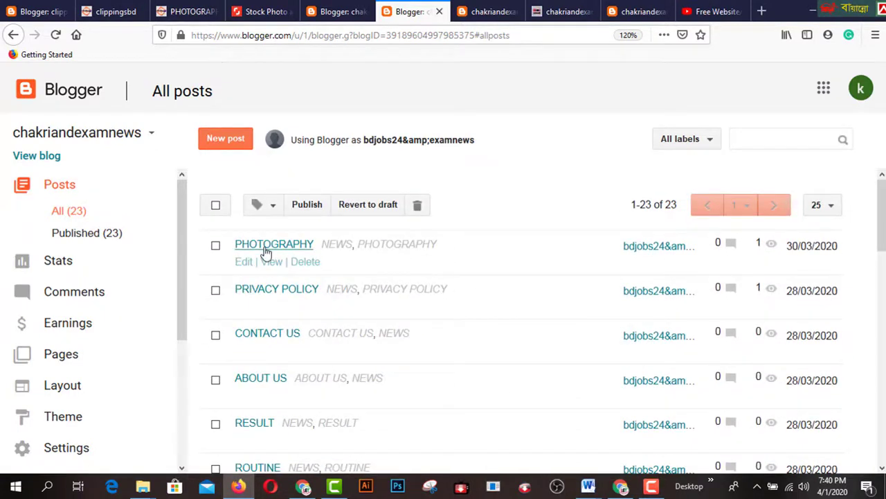
click(243, 262)
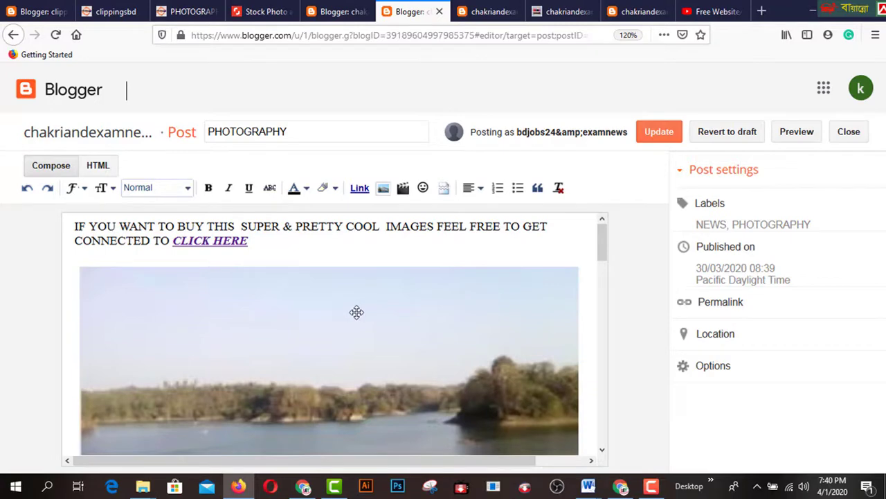
Look through the photos and captions in the PHOTOGRAPHY post from beginning to end.
scroll(356, 312, down, 5)
scroll(396, 344, down, 10)
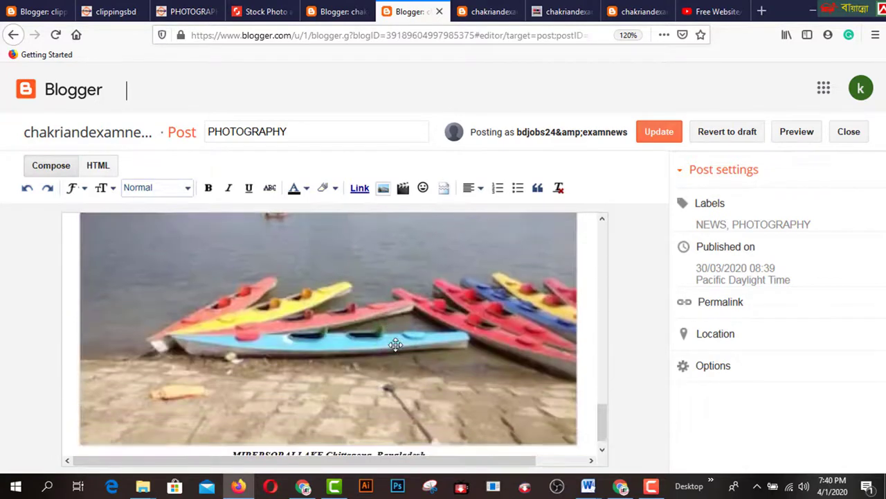
scroll(395, 344, up, 10)
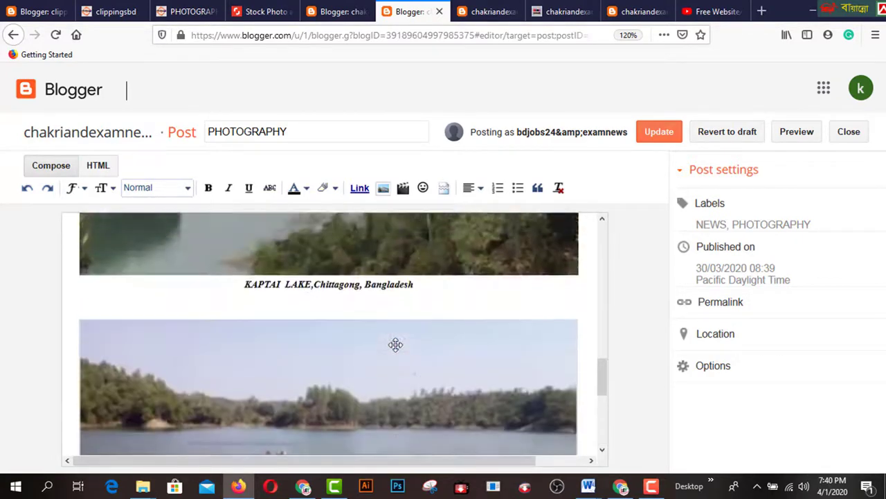
scroll(395, 344, down, 3)
scroll(395, 344, down, 5)
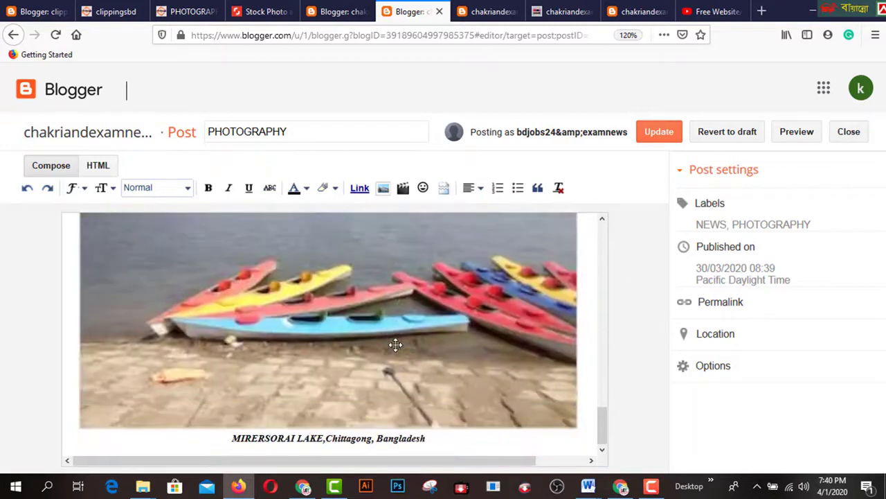
scroll(395, 344, up, 15)
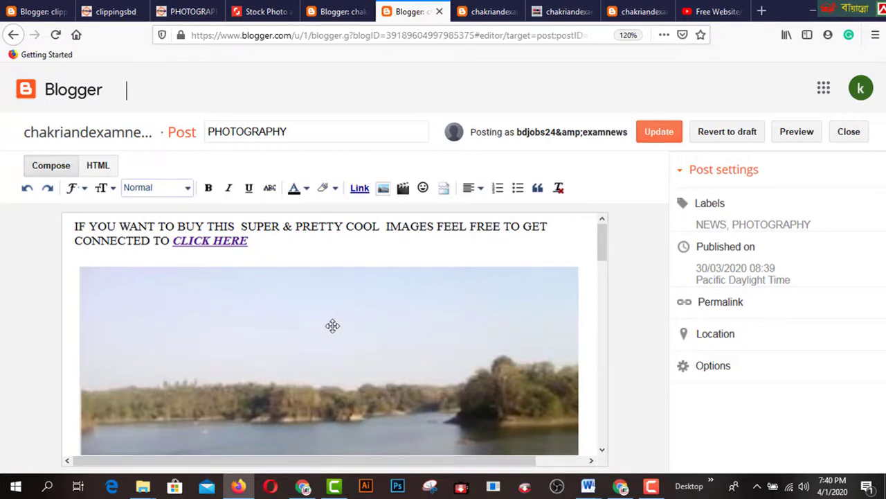
Examine the post's intro text and the CLICK HERE link's target, and switch to the Shutterstock contributor page.
drag(74, 226, 171, 239)
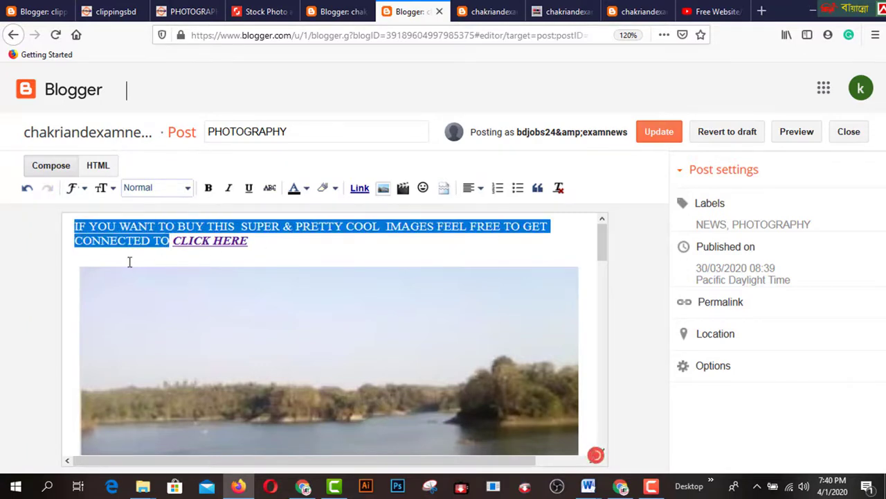
click(270, 254)
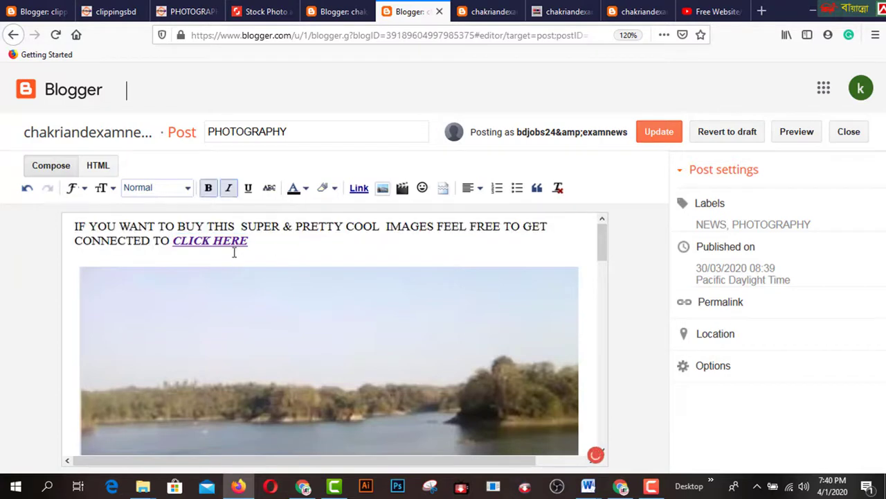
click(234, 240)
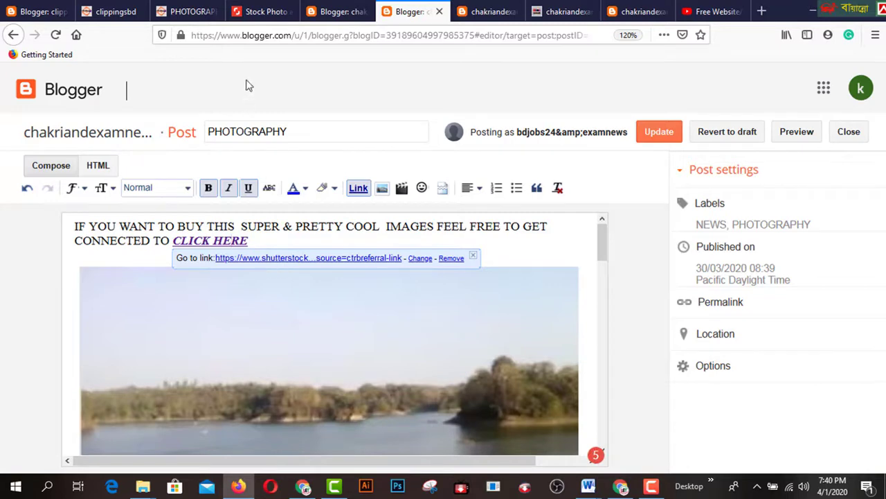
click(262, 15)
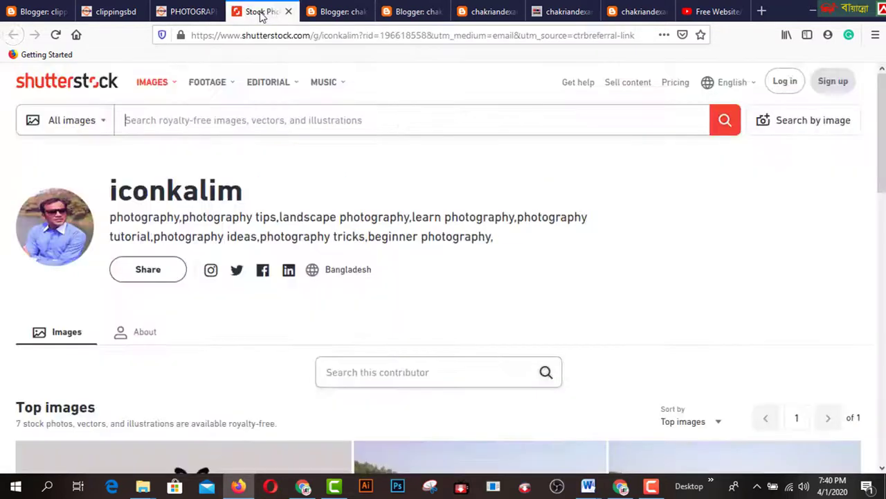
Look through the iconkalim contributor page on Shutterstock, from the profile details to the end of the top images.
scroll(466, 263, down, 4)
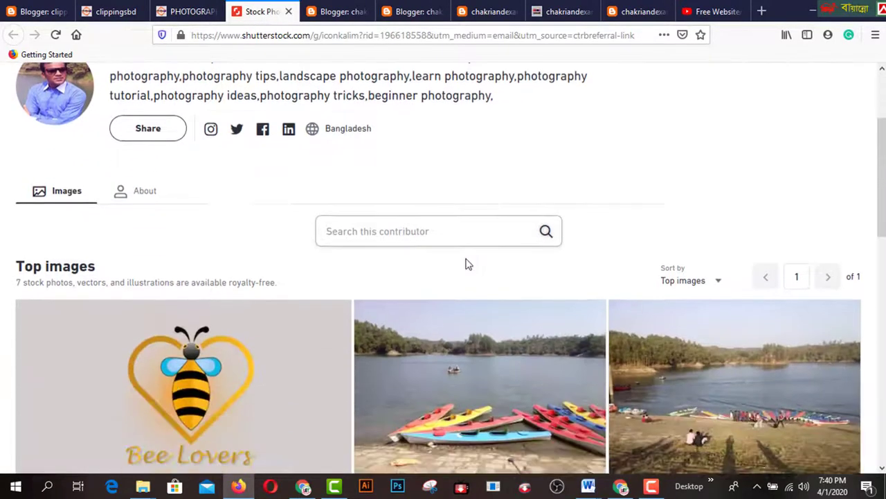
scroll(493, 278, down, 3)
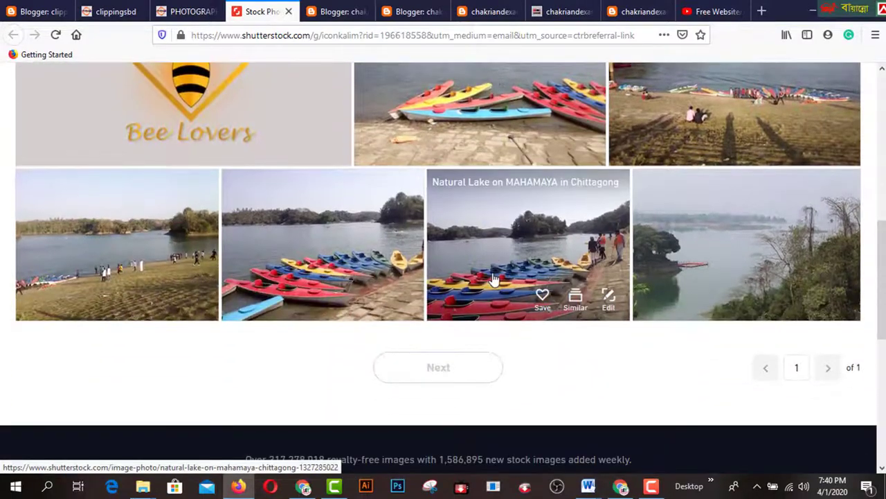
scroll(493, 279, down, 2)
scroll(493, 279, up, 9)
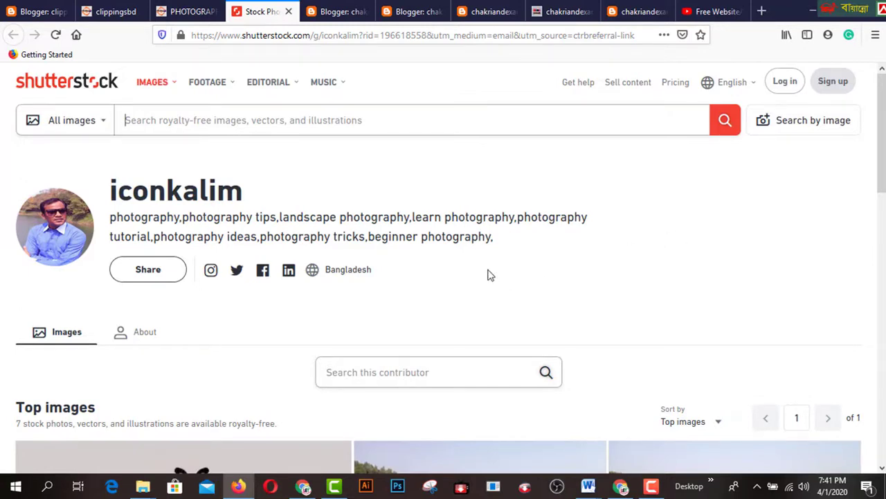
scroll(458, 257, down, 2)
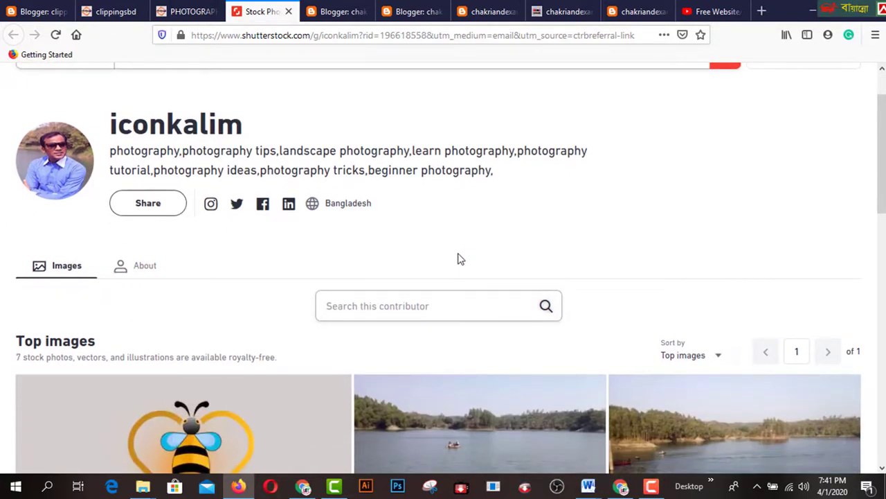
scroll(458, 258, up, 2)
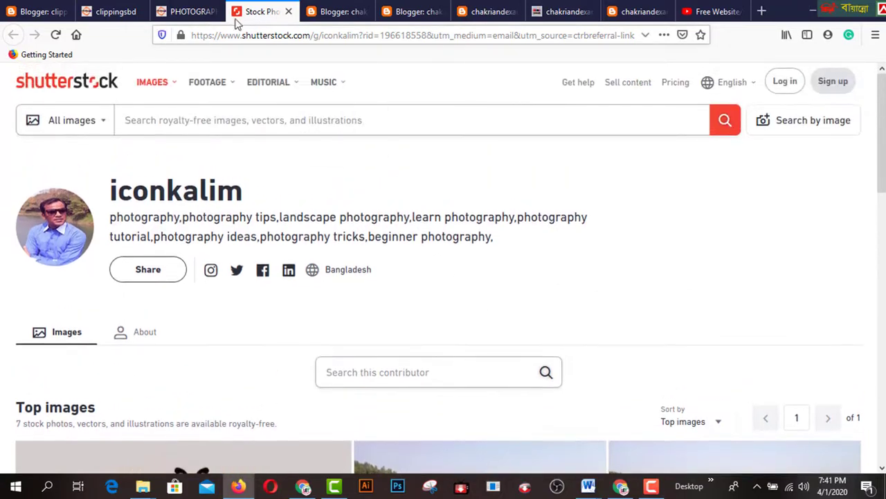
Return to the PHOTOGRAPHY post in the Blogger editor and examine the CLICK HERE link in its intro text.
click(350, 13)
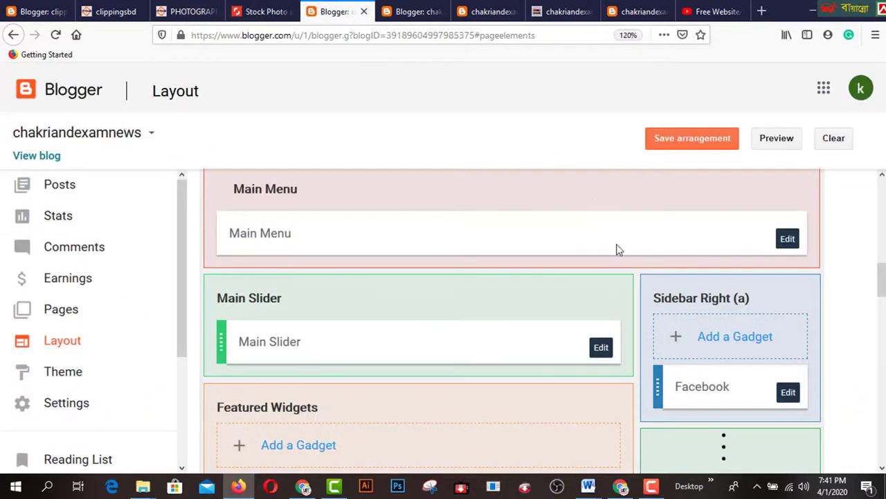
scroll(723, 327, down, 2)
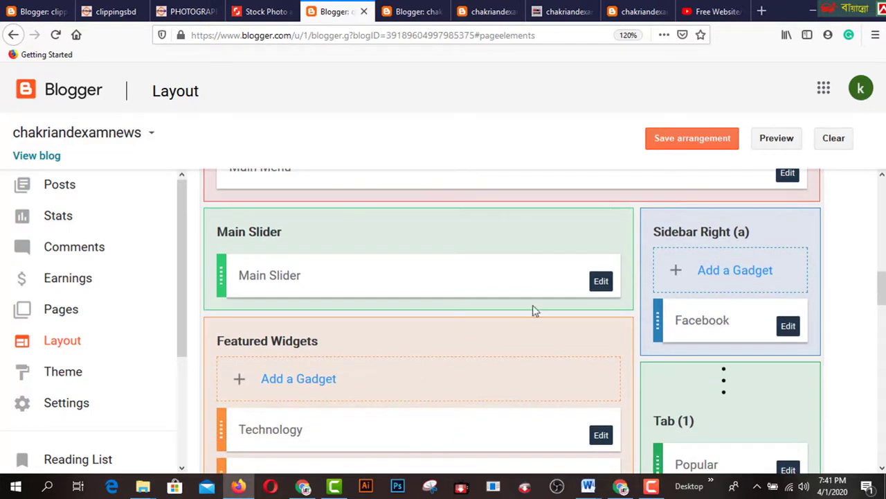
click(416, 13)
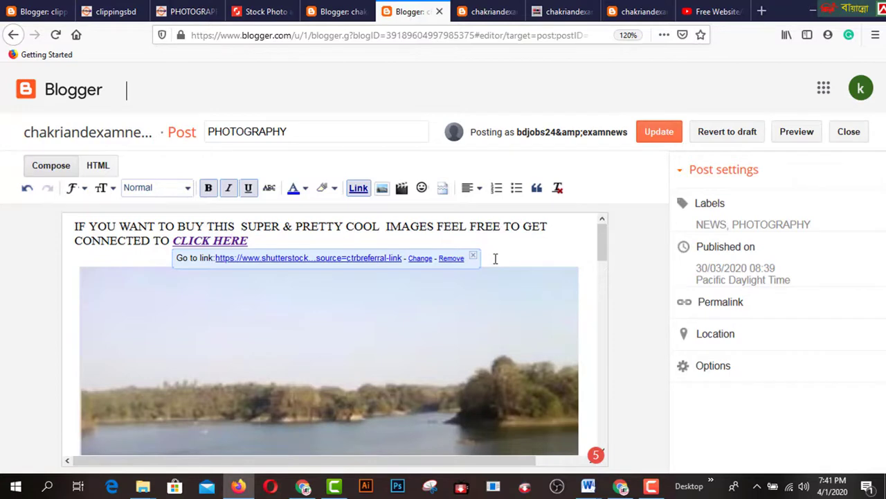
click(231, 241)
drag(253, 241, 173, 240)
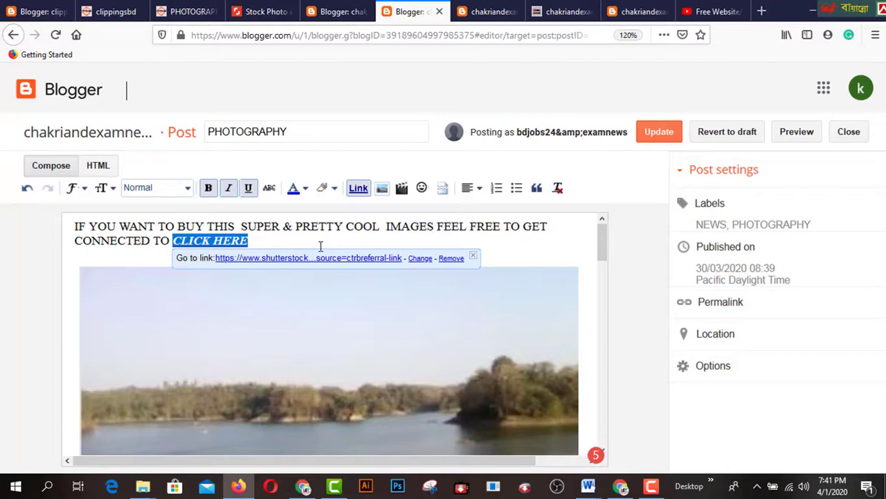
click(527, 248)
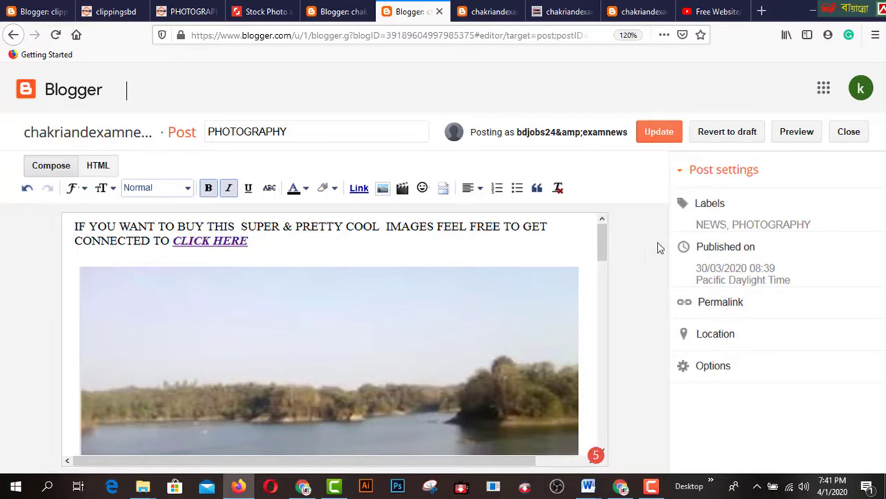
Review the post's NEWS and PHOTOGRAPHY labels, close the label settings without changes, and update the post.
click(717, 207)
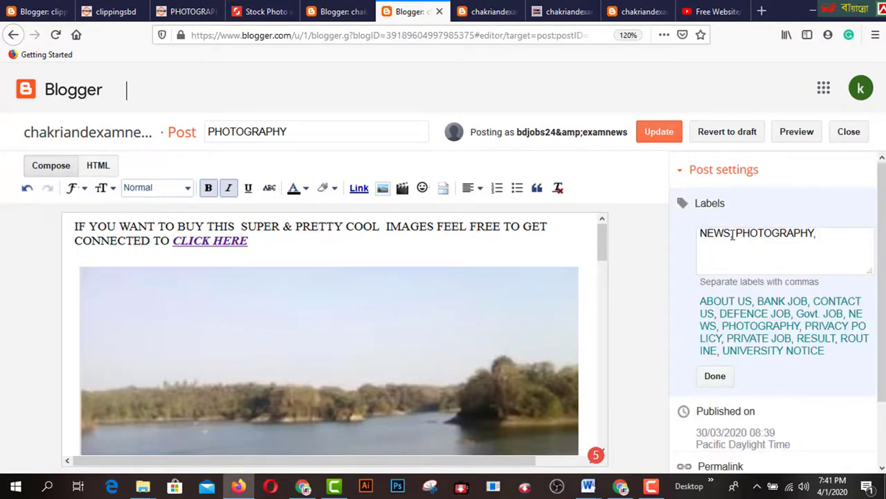
drag(732, 234, 707, 234)
click(717, 376)
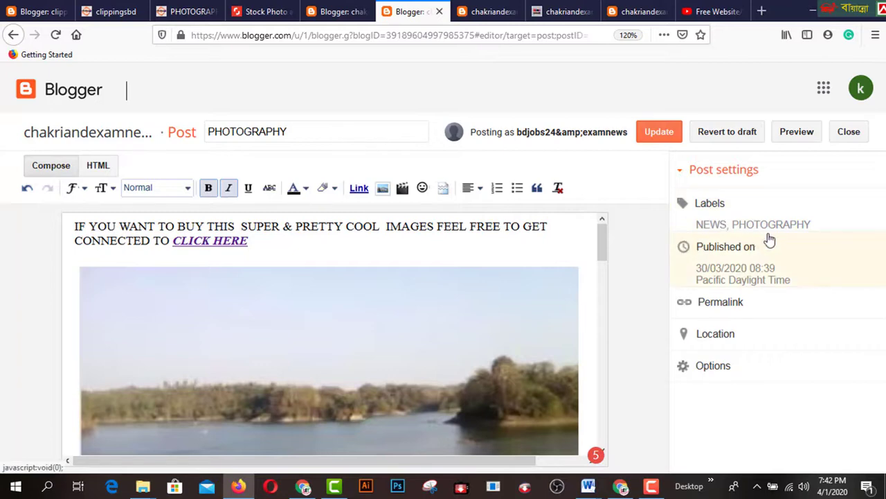
click(659, 133)
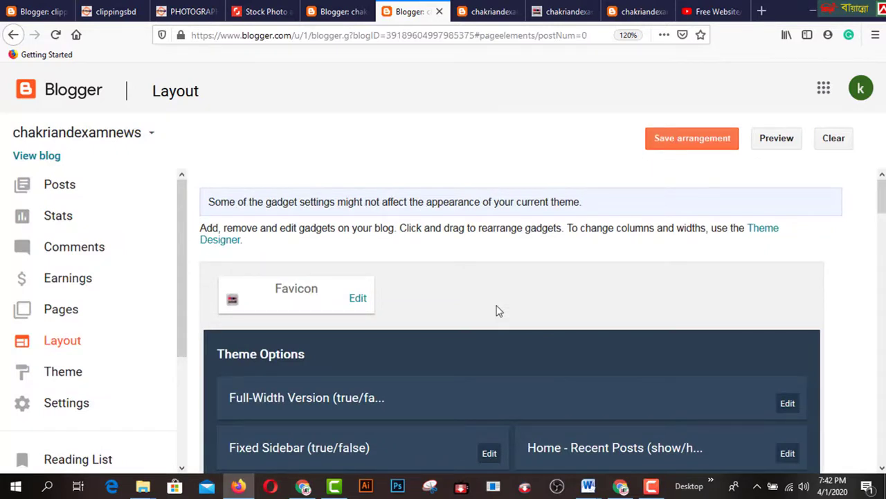
Open the blog's layout and bring up the Photography gadget in Sidebar Right (B) for editing.
click(78, 346)
scroll(656, 361, down, 5)
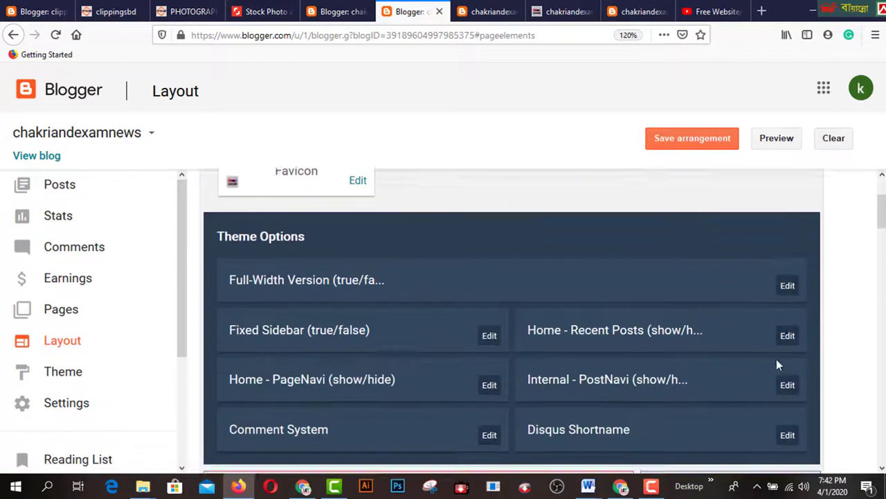
scroll(809, 371, down, 10)
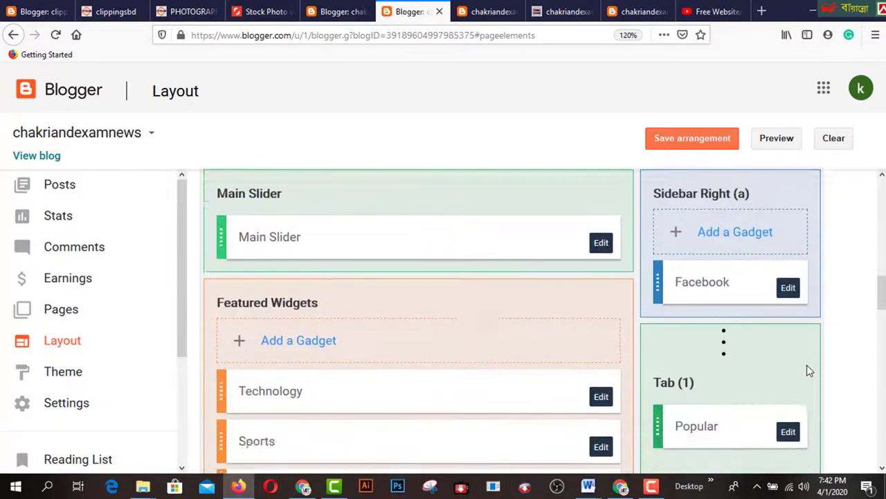
scroll(809, 371, down, 6)
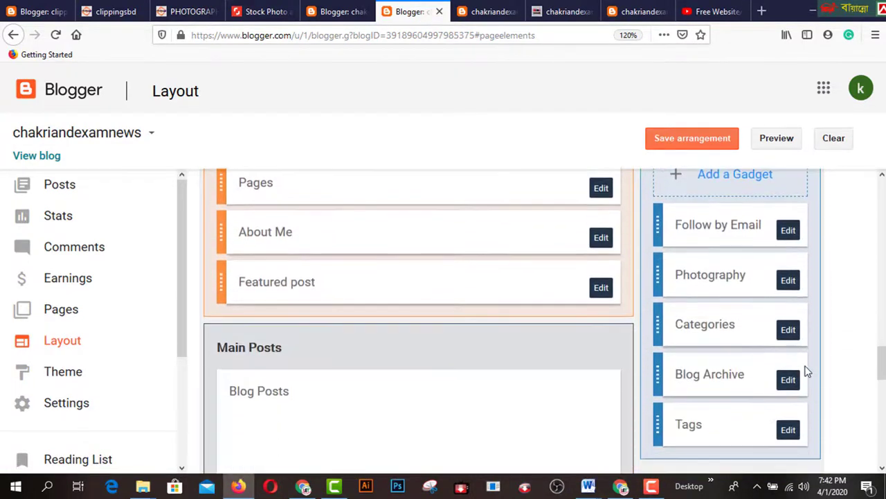
click(787, 282)
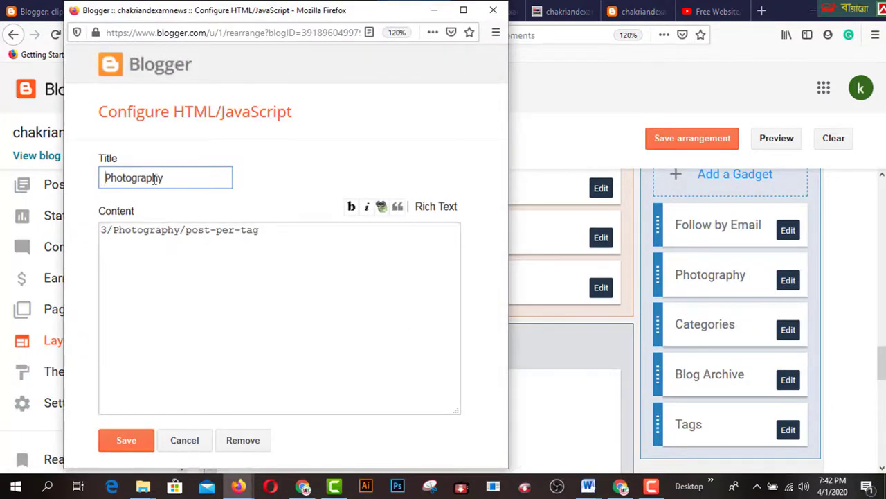
Check the gadget's title Photography and each part of its content 3/Photography/post-per-tag, and save the gadget.
drag(173, 176, 85, 176)
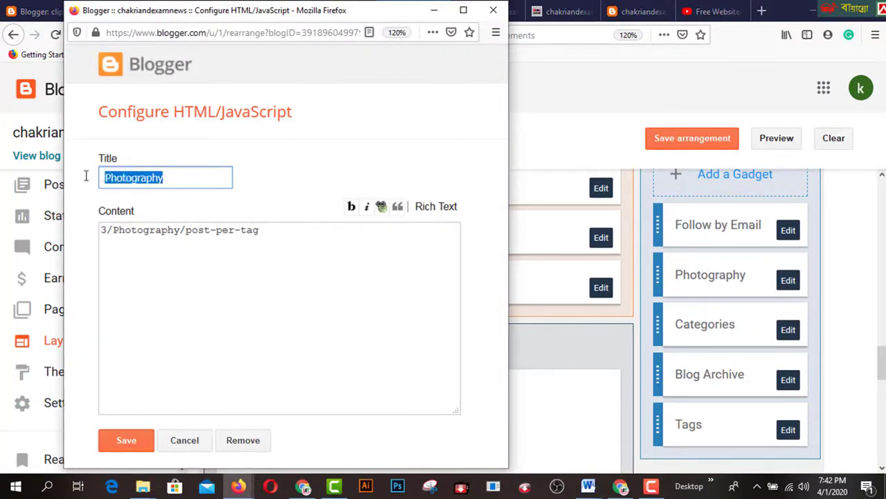
click(196, 180)
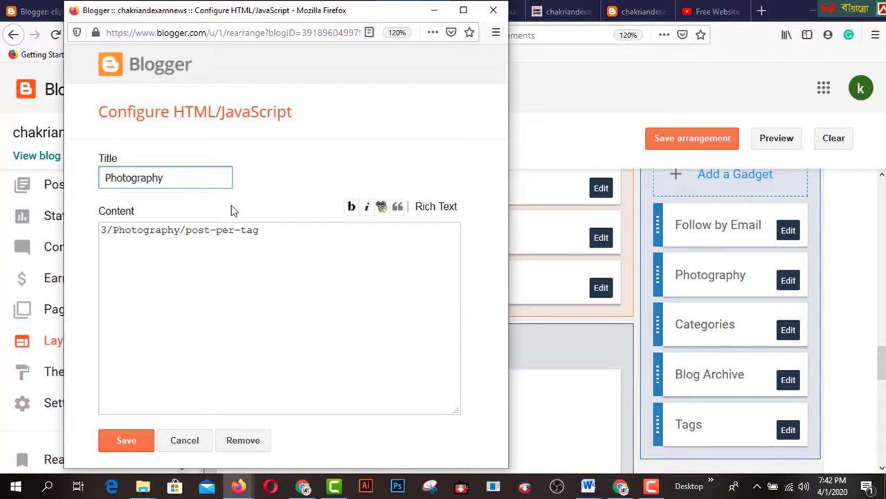
drag(271, 230, 99, 229)
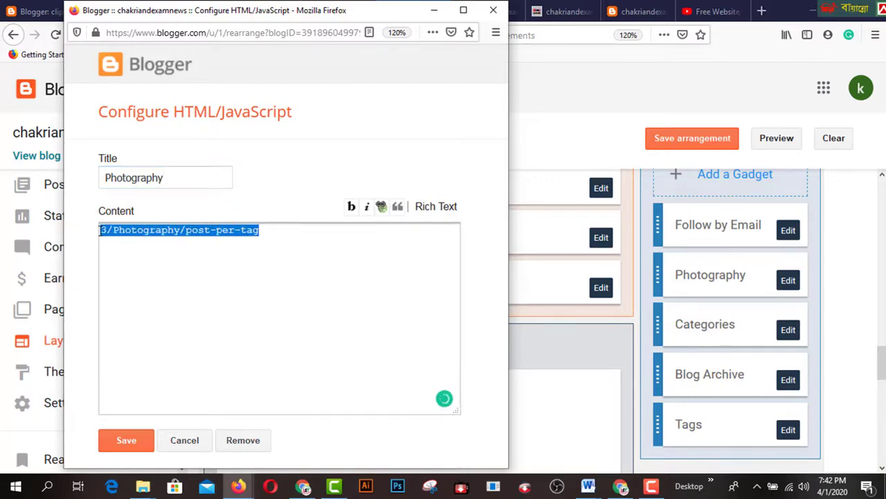
click(152, 273)
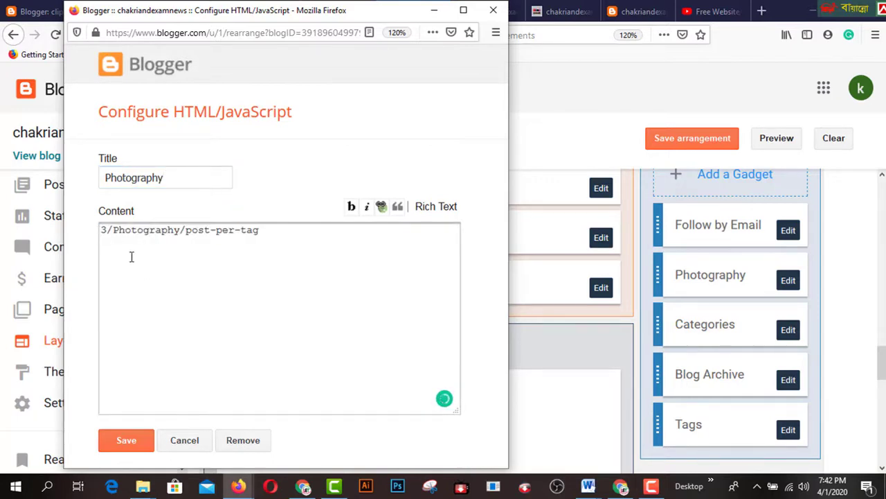
double_click(102, 231)
drag(112, 231, 185, 248)
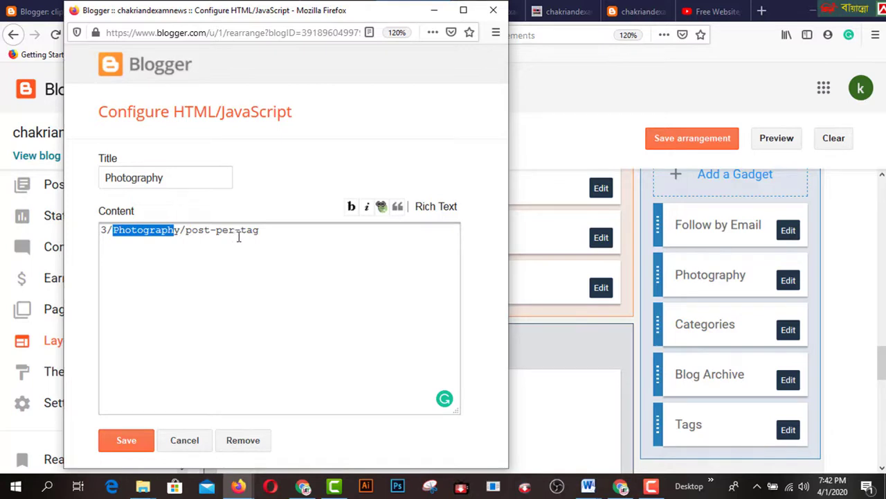
click(277, 231)
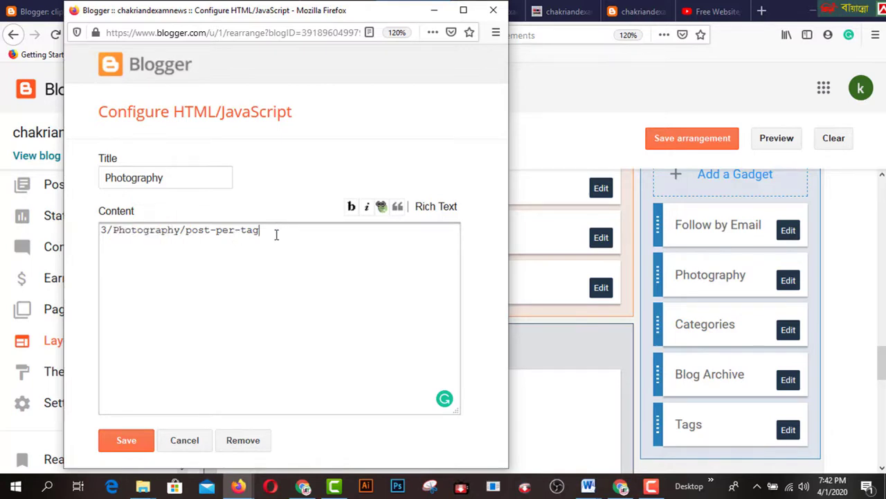
click(126, 440)
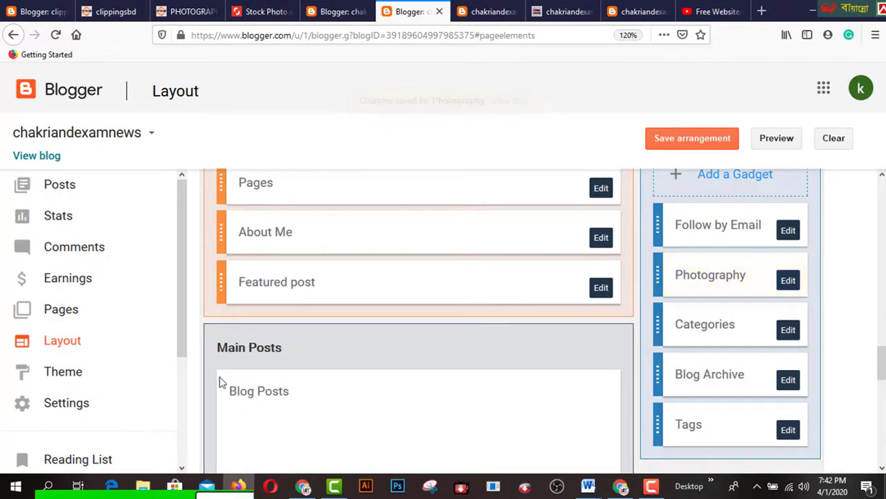
Open the live blog in a new tab and examine the Photography section and its neighbours in the sidebar.
right_click(47, 158)
click(69, 162)
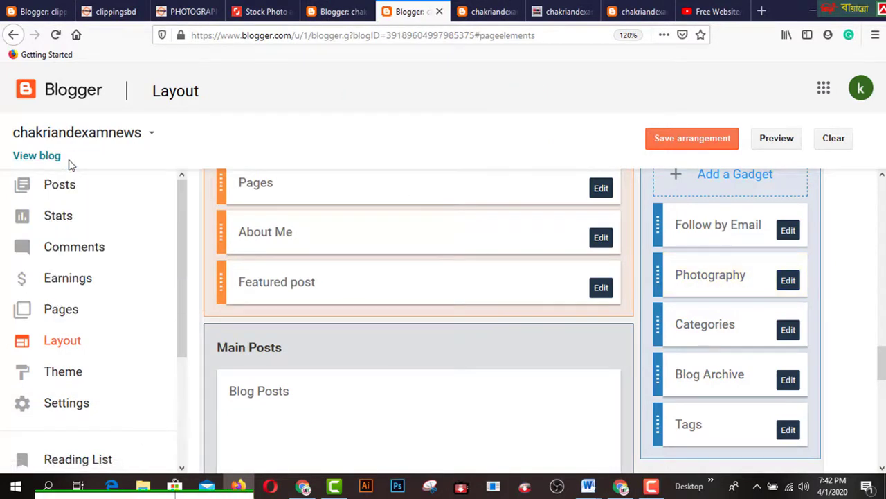
click(434, 17)
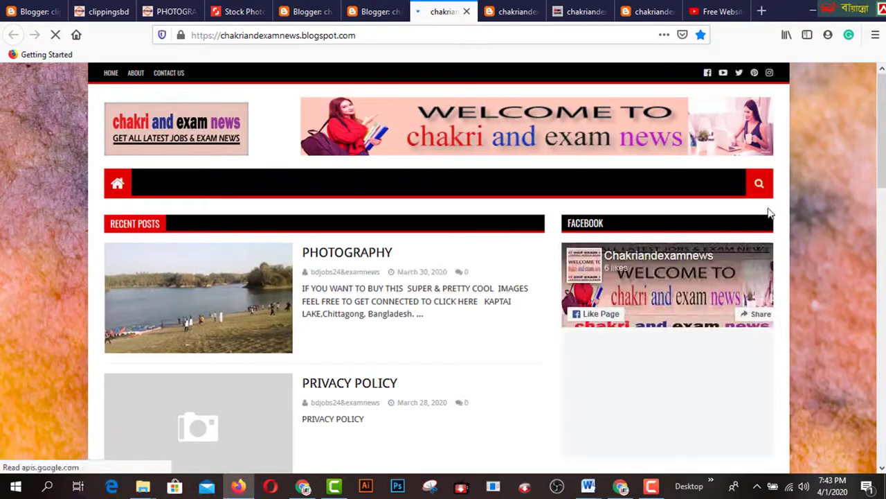
scroll(734, 326, down, 8)
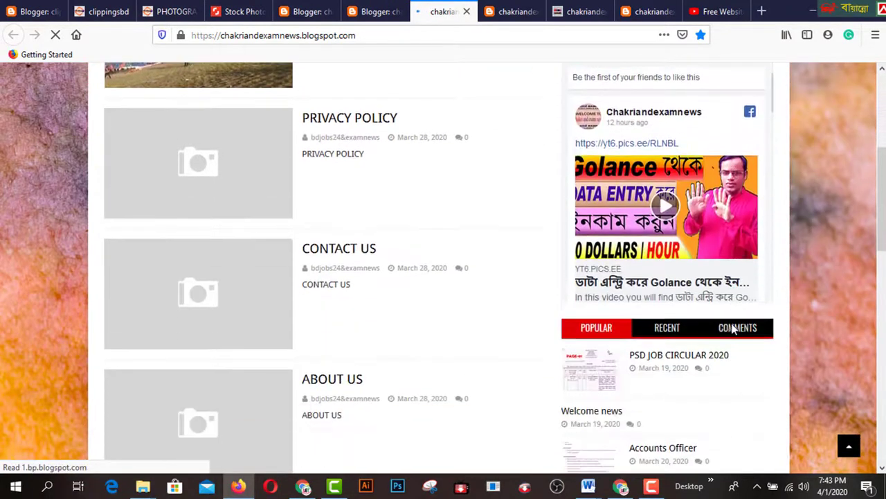
scroll(734, 329, down, 3)
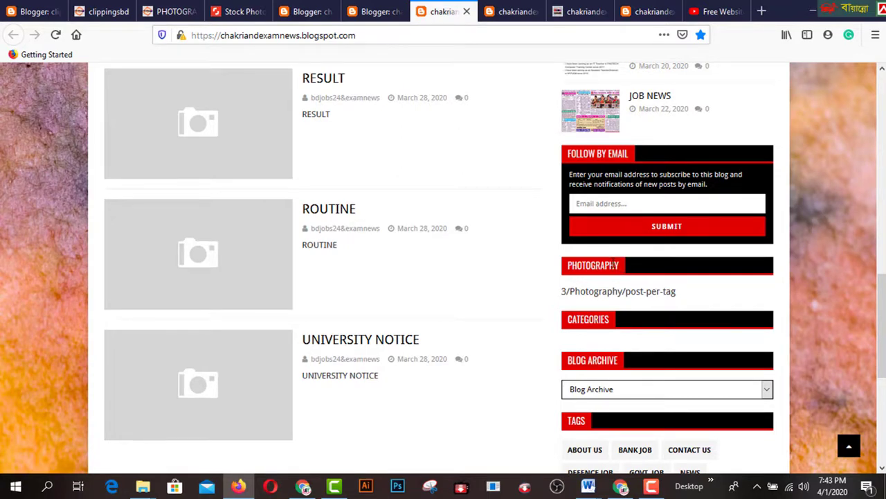
scroll(817, 186, up, 3)
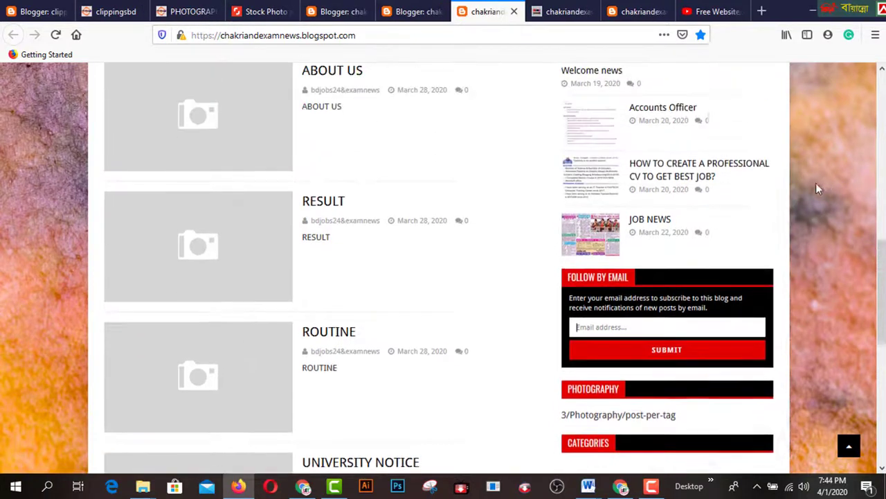
scroll(768, 214, down, 3)
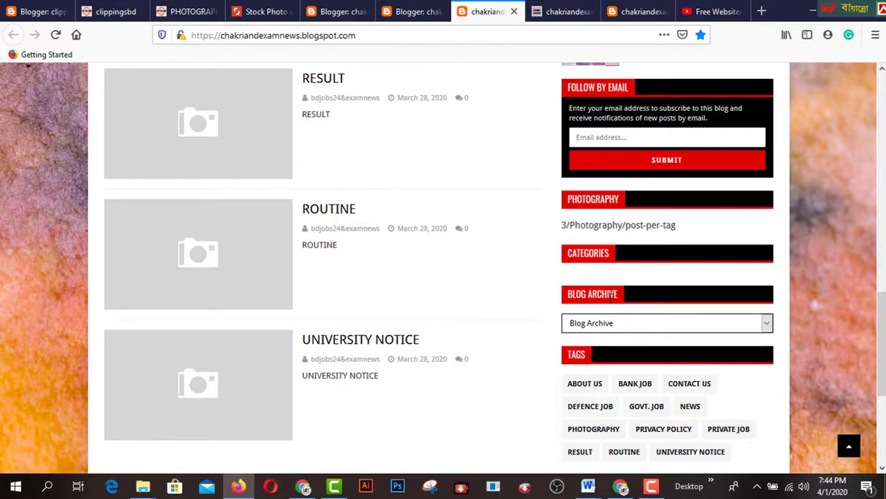
Close the tab holding the PHOTOGRAPHY post editor and switch to the remaining Blogger layout tab.
click(410, 13)
click(439, 11)
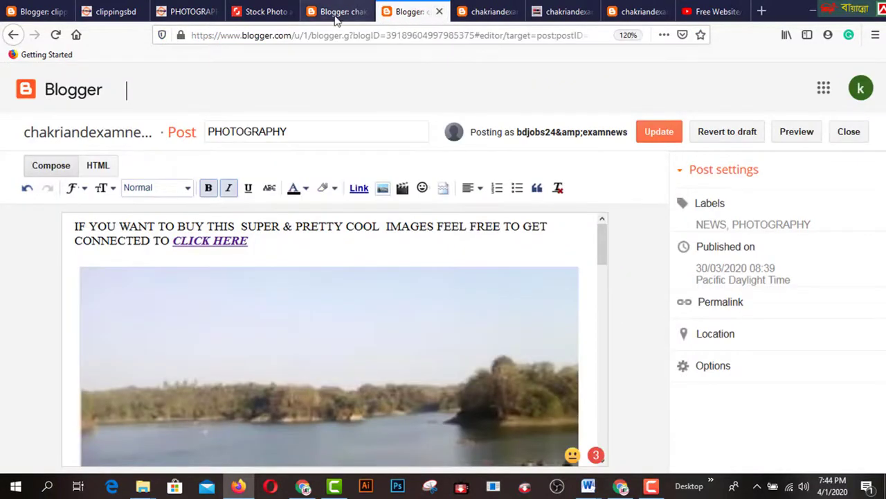
click(512, 242)
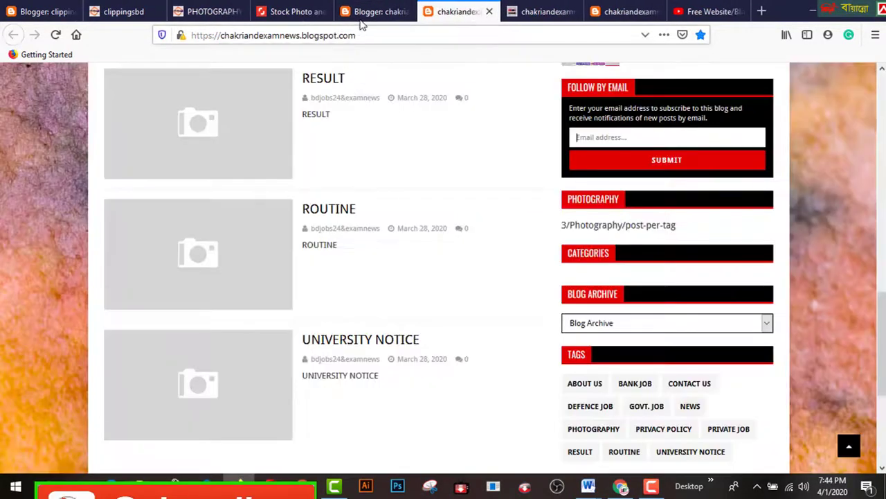
click(362, 14)
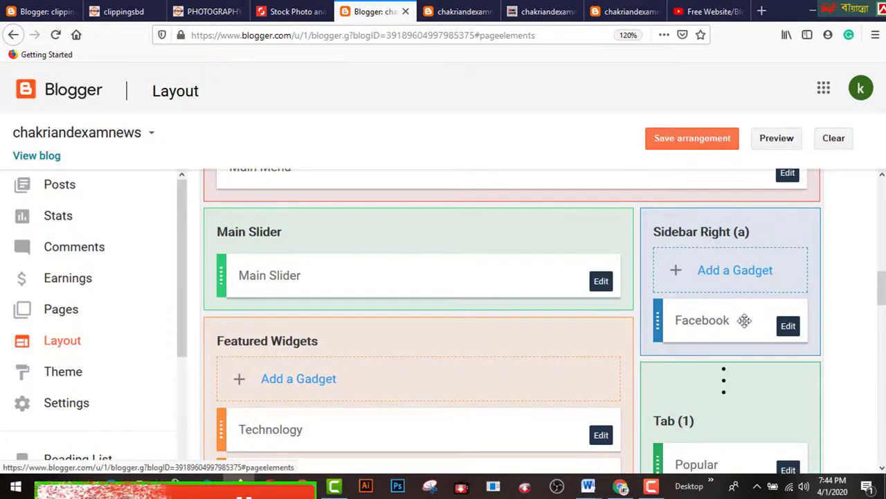
Look over the sidebar gadgets in the layout between Sidebar Right (a) and Sidebar Right (B).
scroll(833, 321, down, 3)
scroll(833, 320, down, 4)
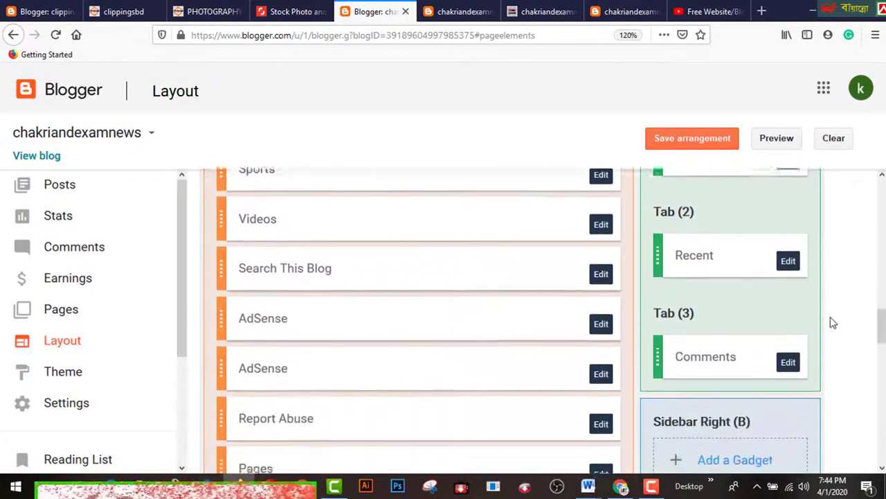
scroll(833, 323, up, 3)
scroll(833, 322, up, 4)
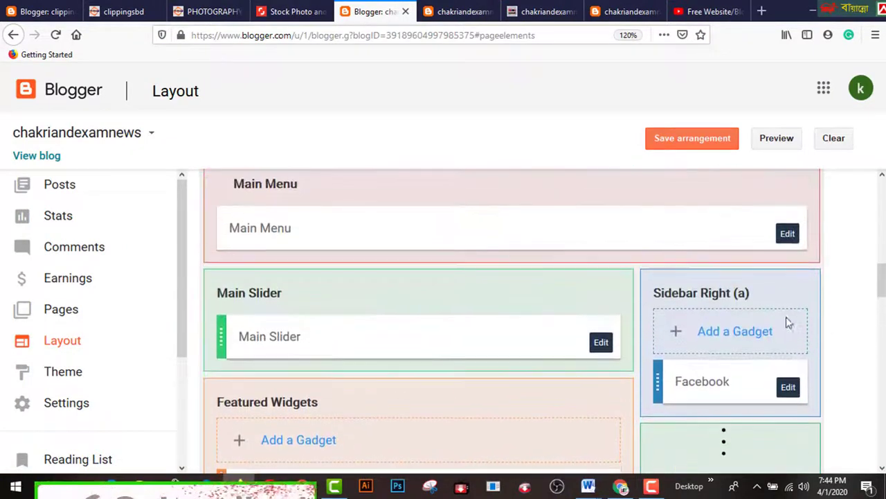
Remove the Blog Archive gadget from Sidebar Right (B) in the layout.
scroll(785, 320, down, 3)
scroll(725, 345, down, 3)
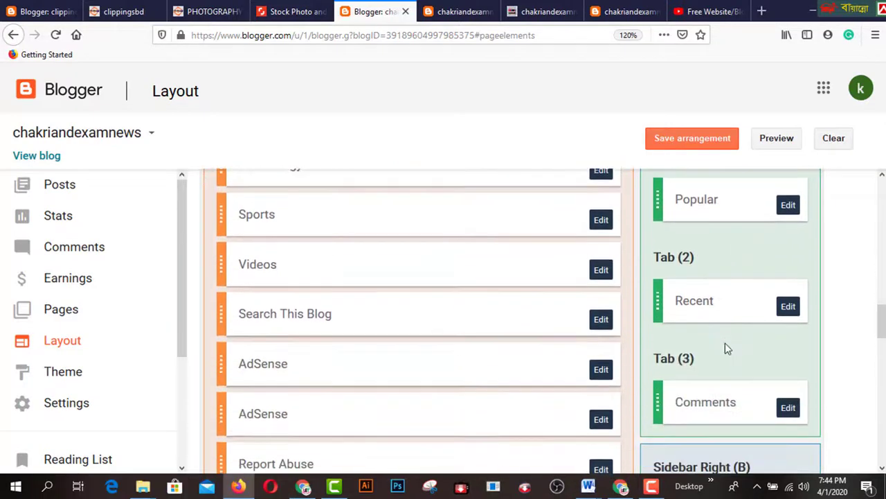
scroll(722, 326, down, 1)
scroll(722, 326, down, 2)
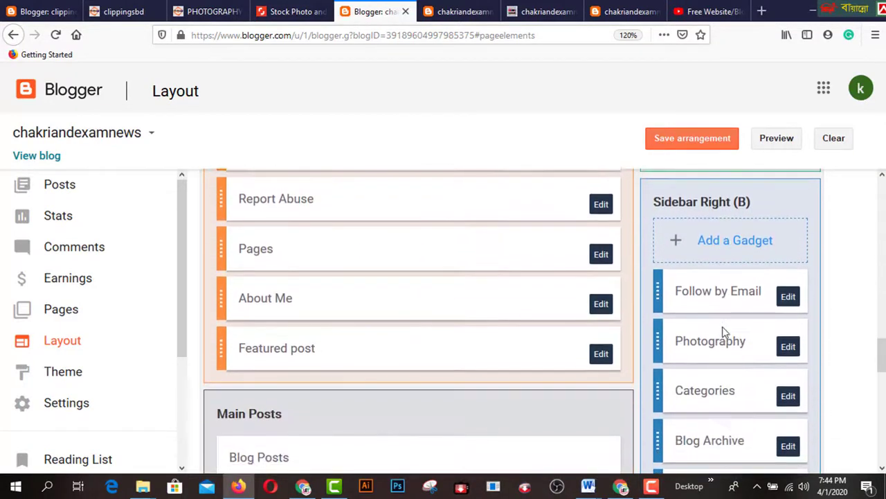
scroll(791, 344, down, 1)
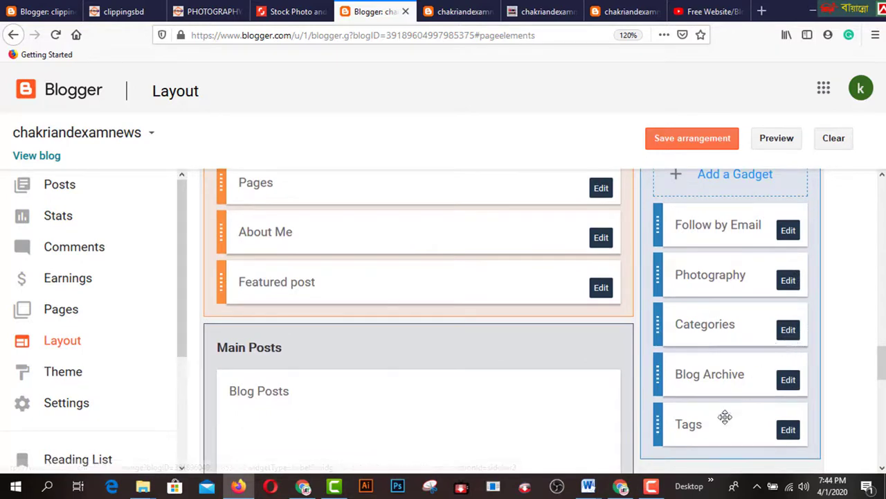
click(789, 380)
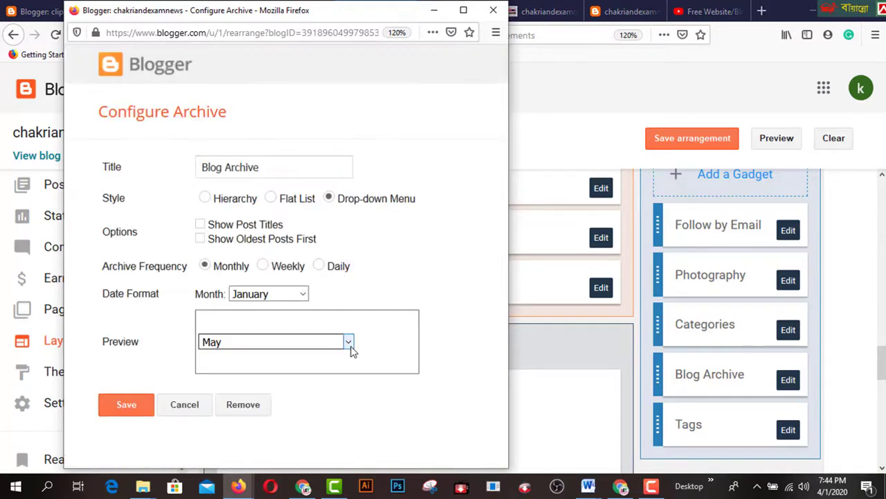
click(234, 409)
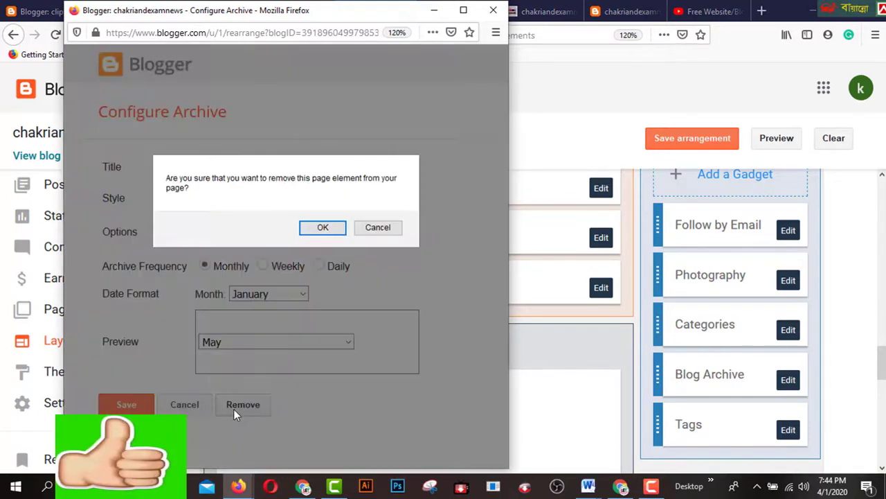
click(332, 229)
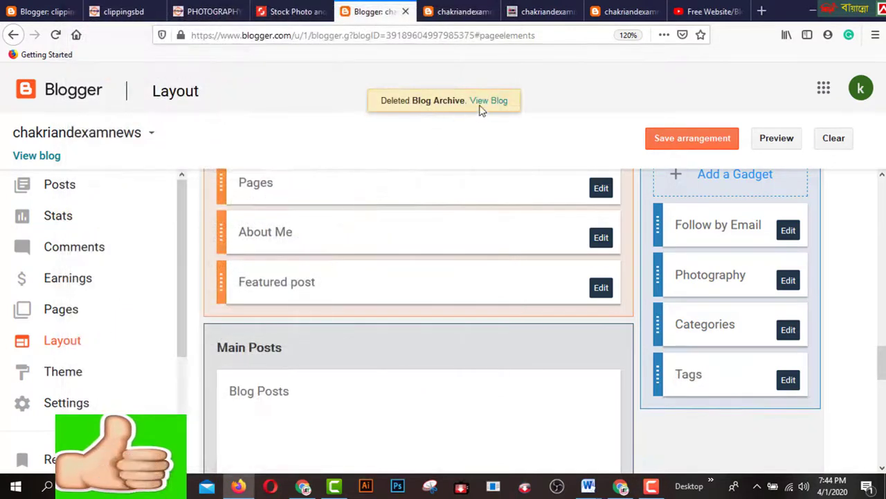
Open the live blog in a new tab and check the sidebar from Follow by Email down to Tags.
right_click(491, 103)
click(500, 109)
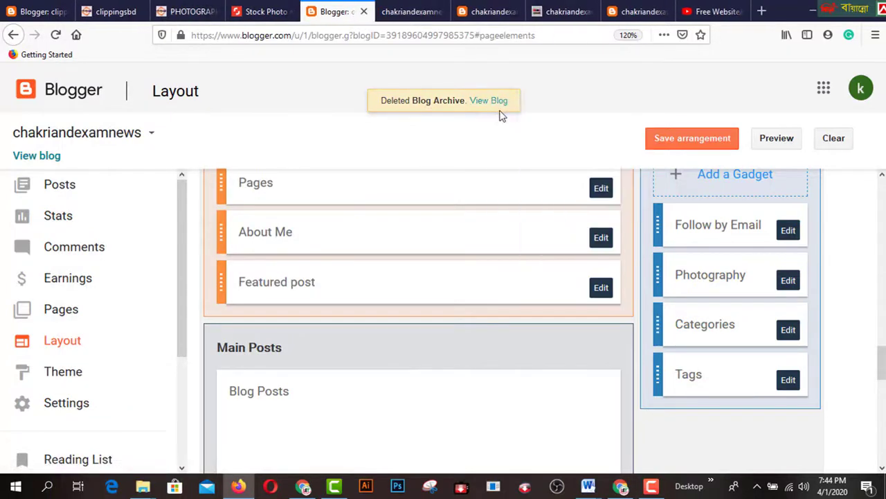
click(421, 15)
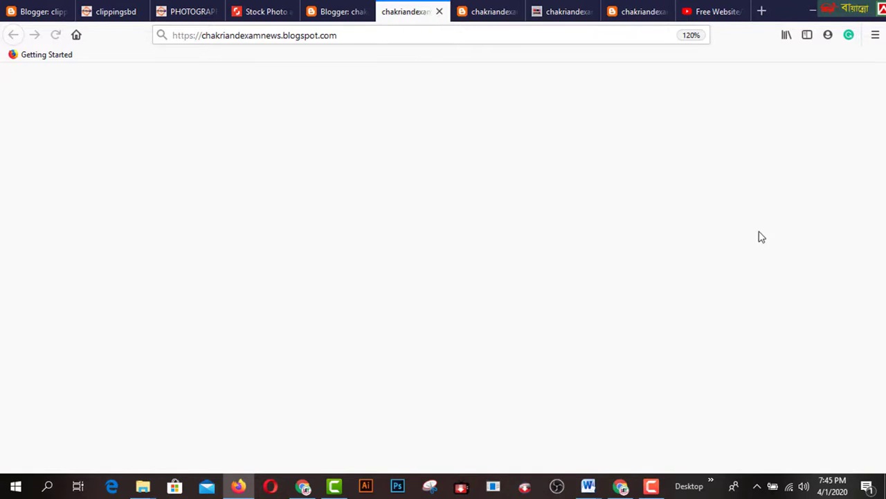
scroll(751, 277, down, 10)
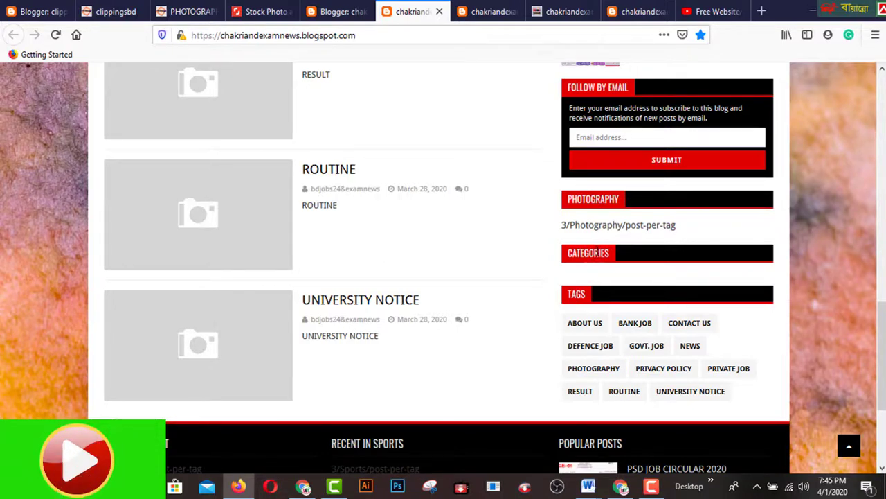
In the layout, set the Categories gadget to Cloud display sorted By Frequency and save it.
click(344, 12)
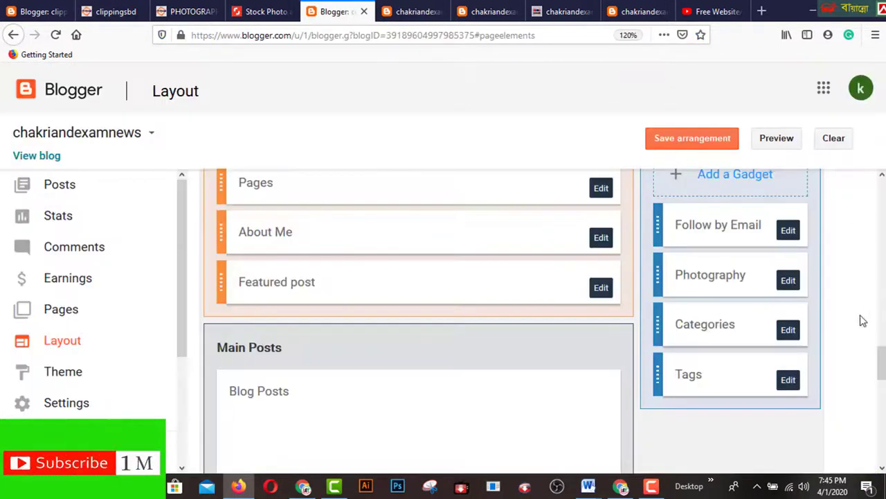
click(792, 332)
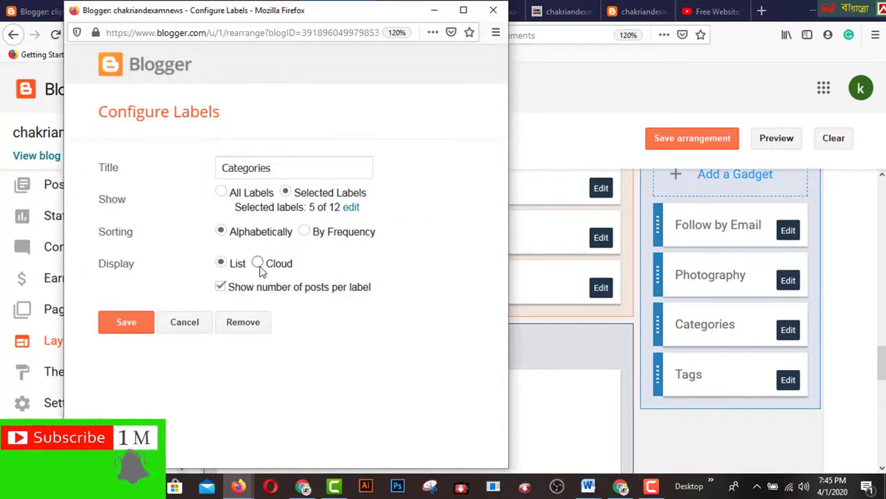
click(259, 264)
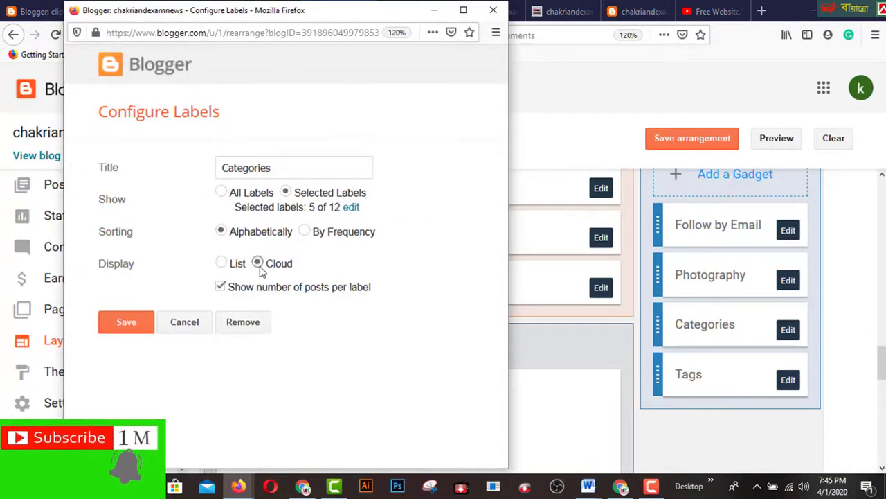
click(304, 231)
click(127, 323)
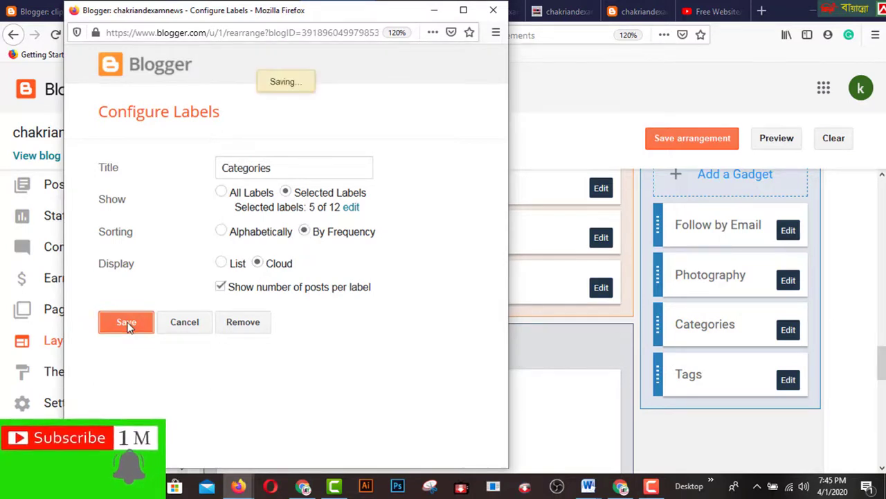
Open the live blog in another new tab and examine the Categories section and the rest of the sidebar.
right_click(509, 106)
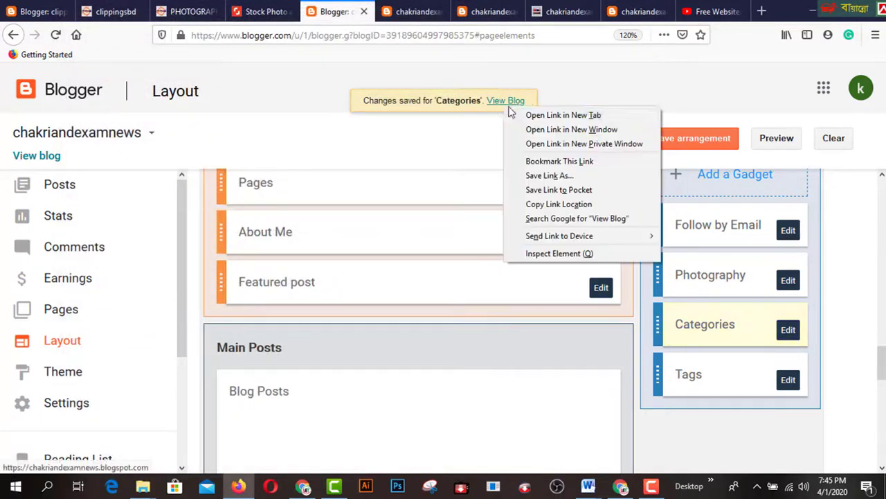
click(516, 115)
click(381, 13)
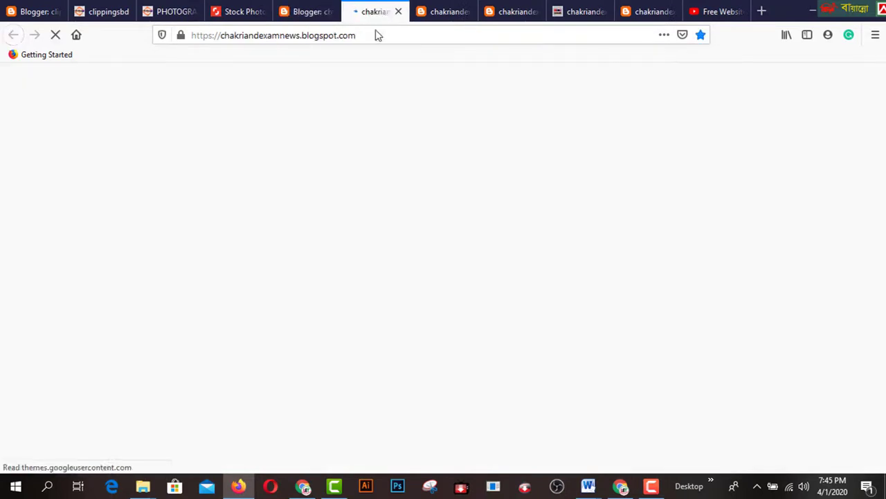
scroll(786, 360, down, 3)
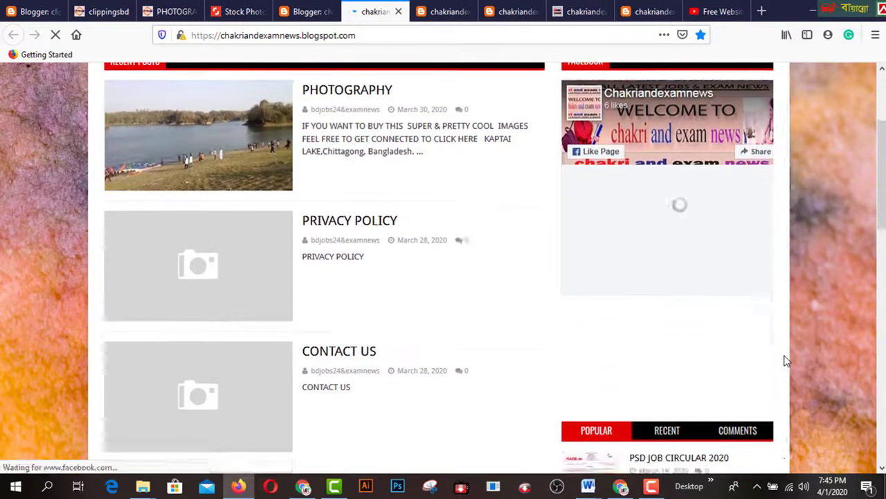
scroll(786, 360, down, 9)
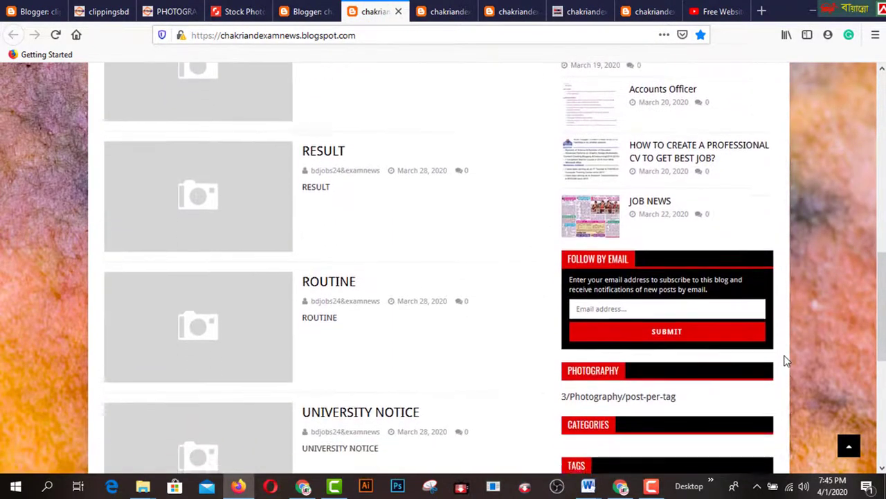
scroll(786, 360, down, 2)
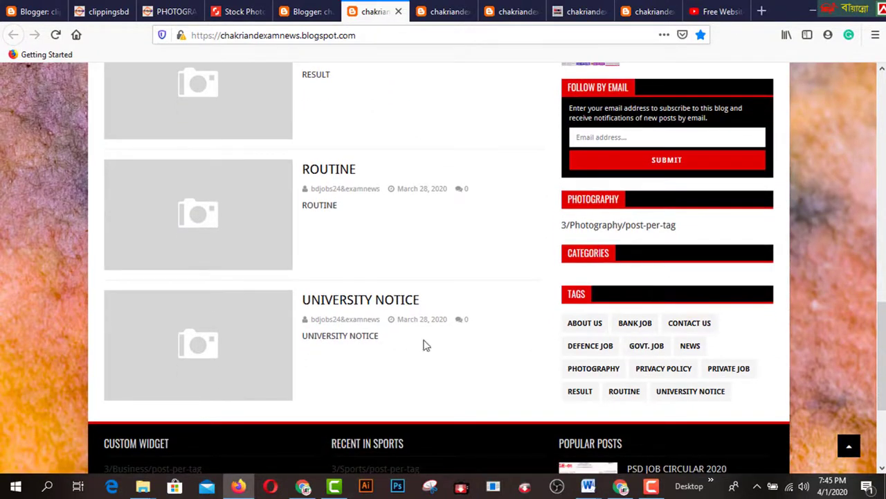
scroll(382, 320, up, 5)
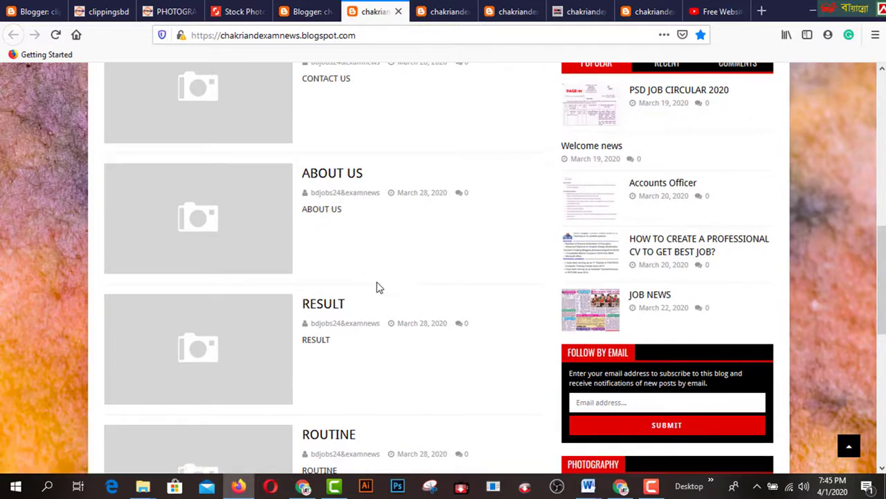
scroll(379, 288, up, 4)
scroll(378, 287, down, 4)
Switch to the clippingsbd PHOTOGRAPHY post and examine its sidebar's Photography, Categories and Tags sections for comparison.
click(176, 14)
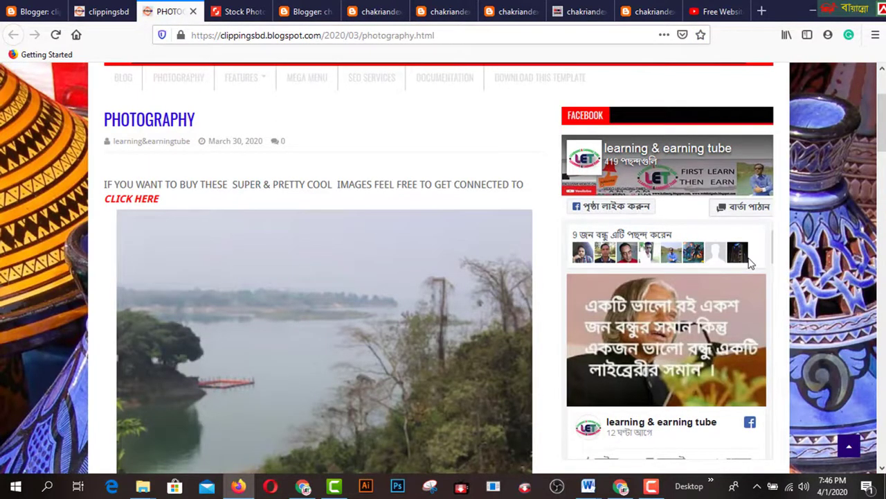
scroll(752, 263, down, 5)
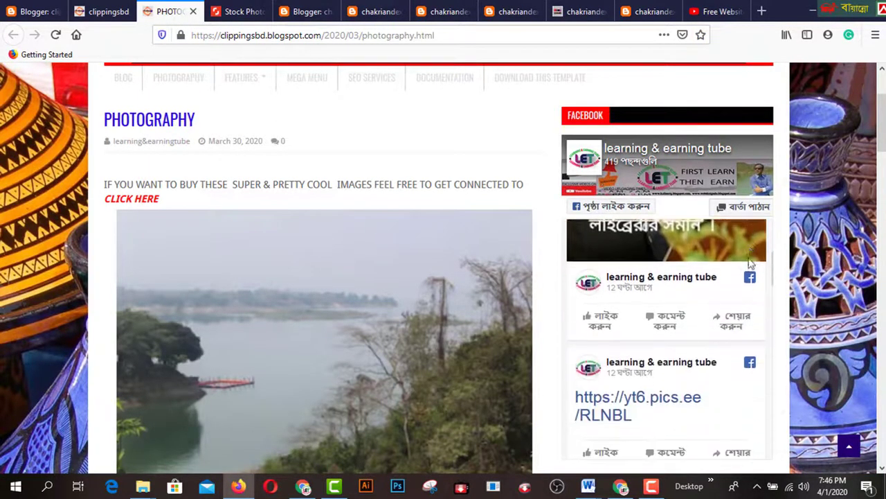
scroll(796, 360, down, 7)
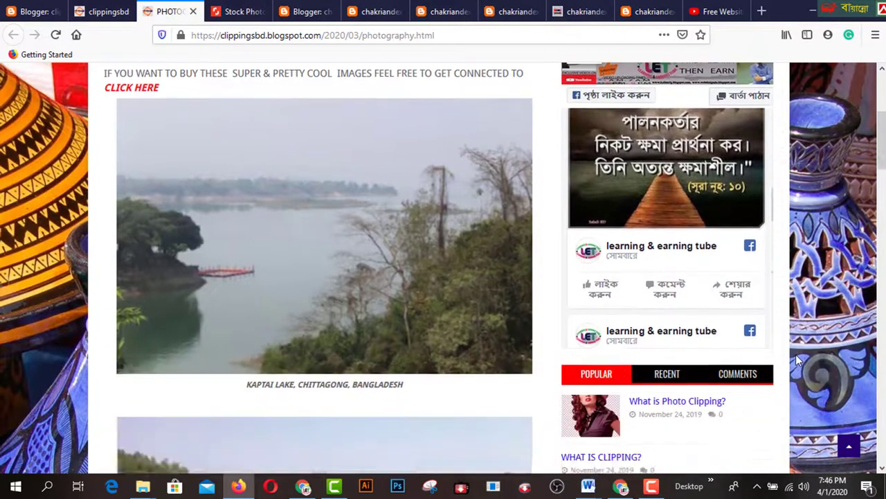
scroll(788, 355, down, 4)
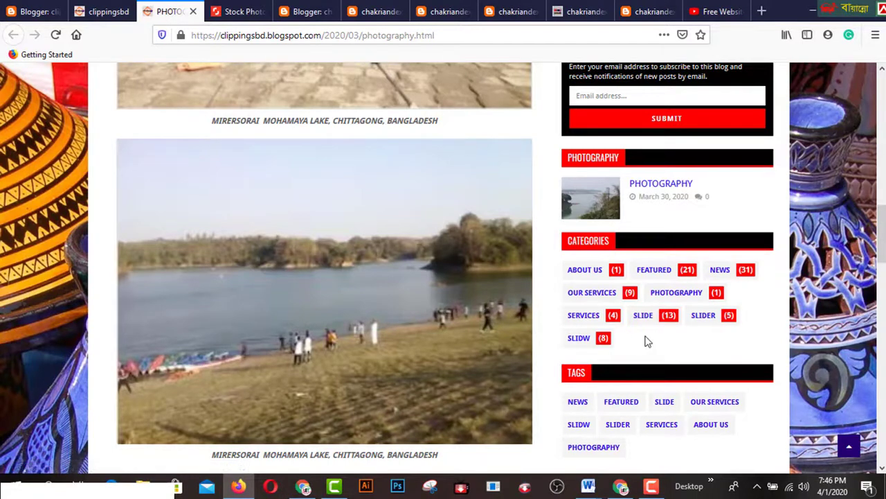
Return to the live chakriandexamnews blog and review its post list, sidebar sections and footer widgets across its open tabs.
click(448, 11)
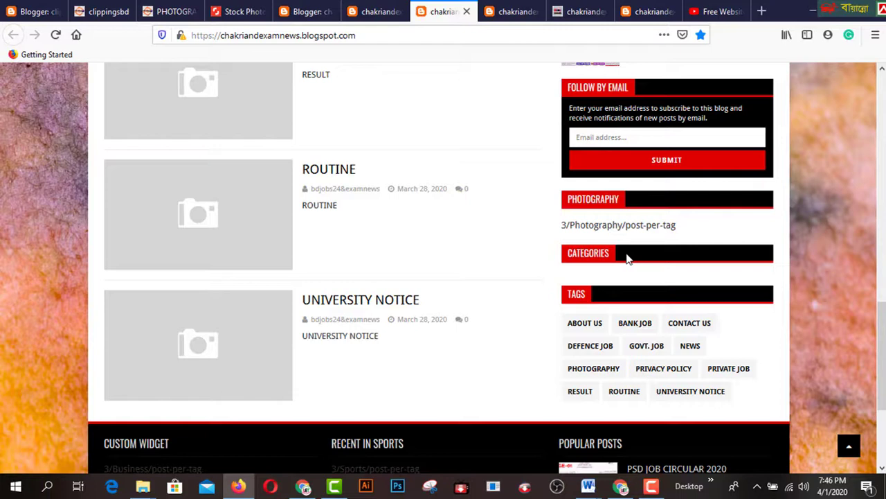
scroll(378, 233, up, 3)
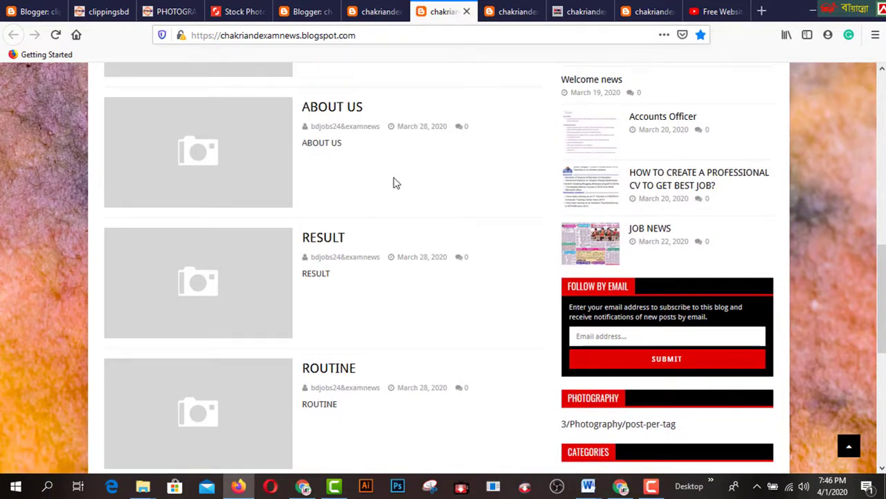
scroll(393, 182, down, 5)
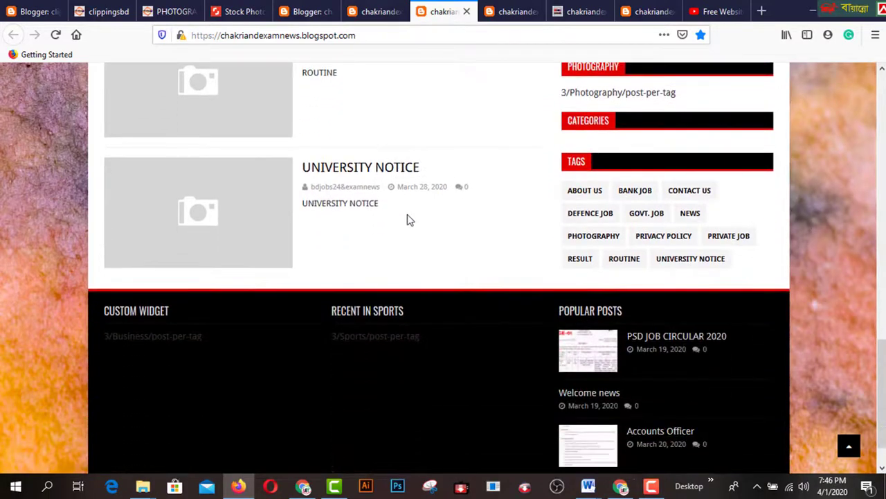
scroll(409, 219, up, 5)
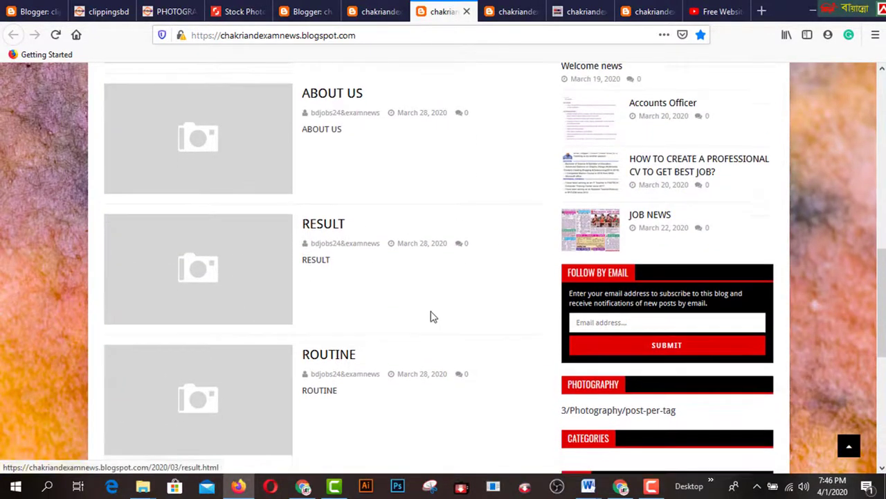
scroll(430, 316, down, 5)
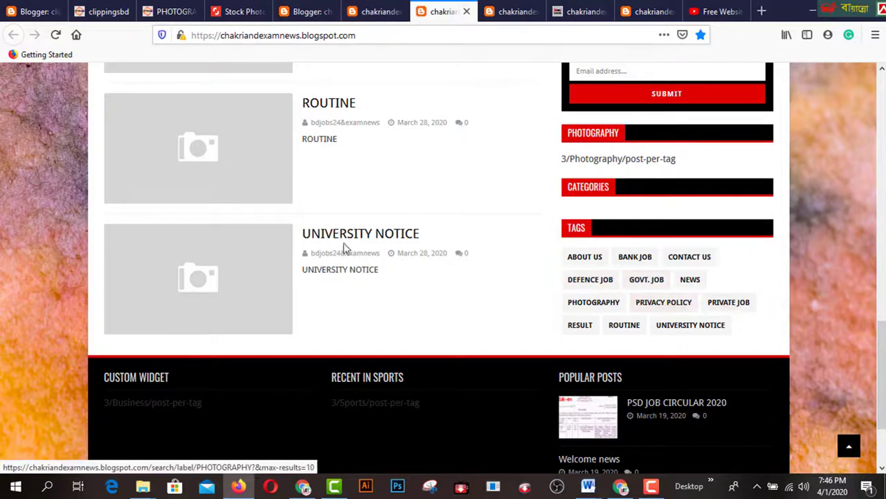
scroll(346, 248, up, 10)
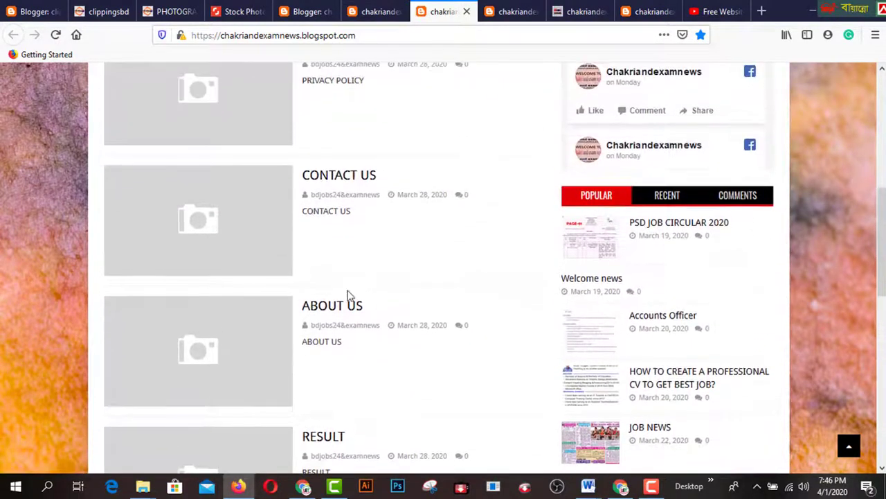
scroll(415, 301, down, 10)
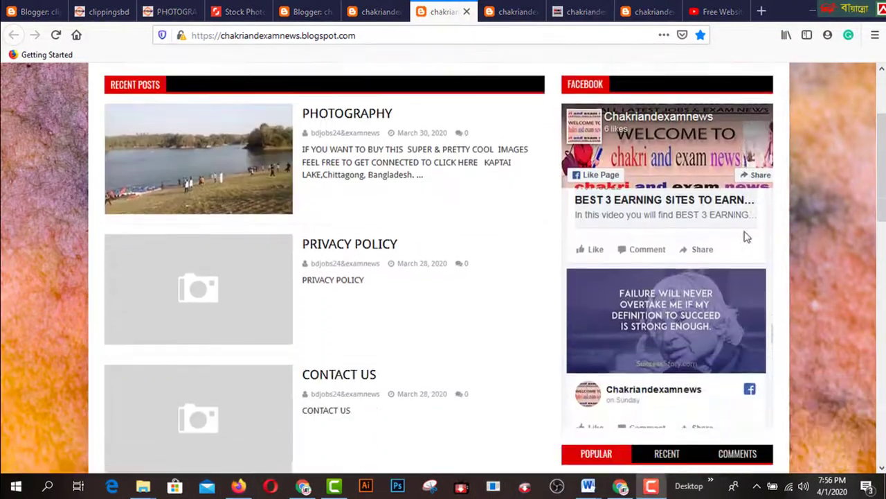
scroll(746, 236, down, 4)
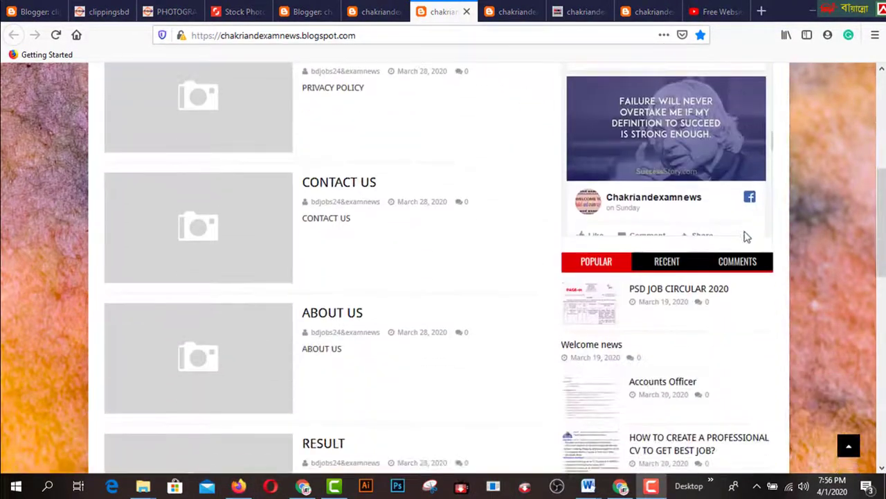
scroll(746, 236, down, 9)
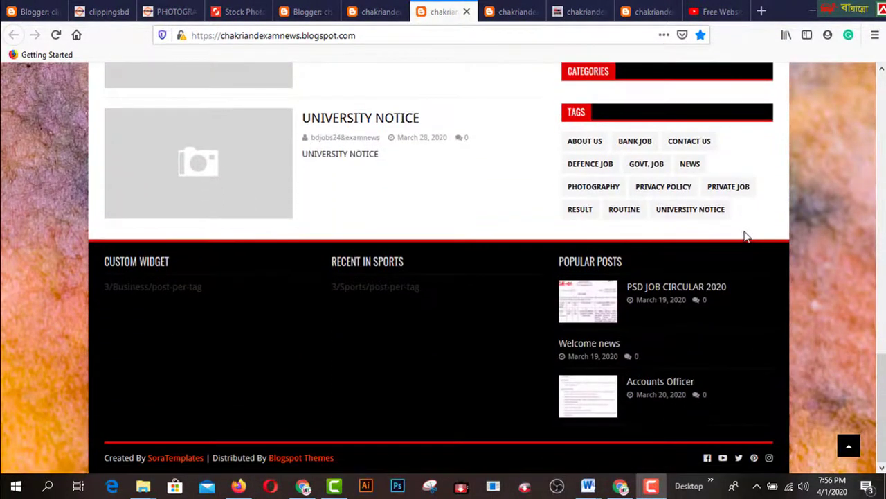
scroll(734, 232, up, 1)
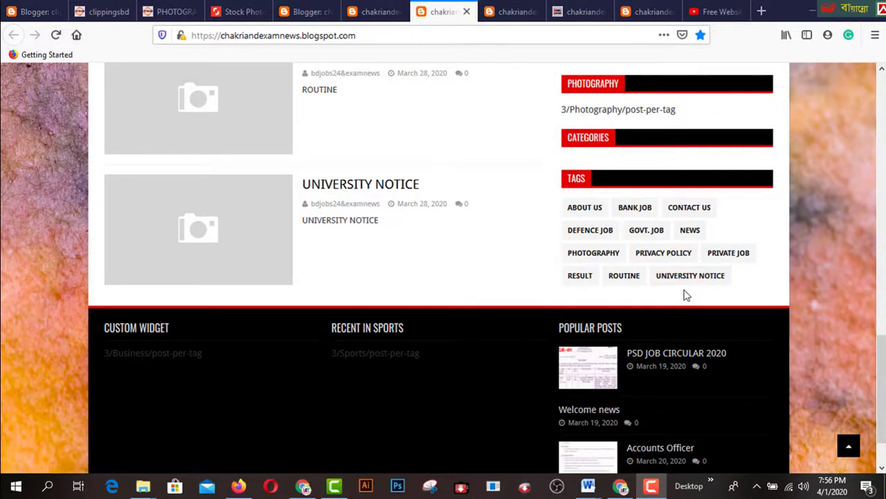
scroll(684, 295, up, 4)
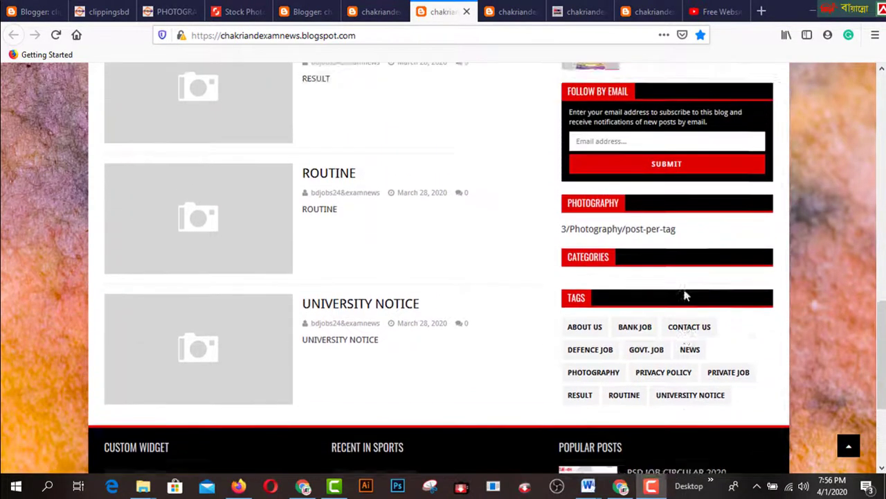
click(374, 17)
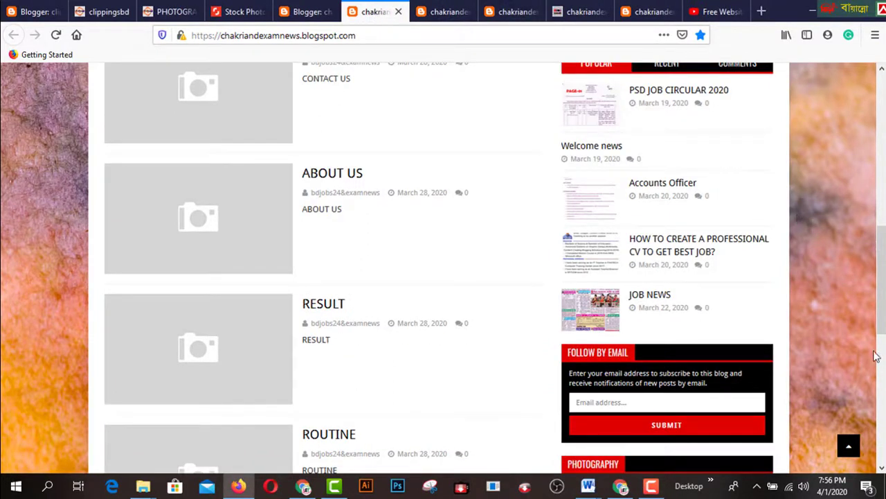
Return to the chakriandexamnews layout and add an HTML/JavaScript gadget to the Sidebar Right (a) section.
click(307, 16)
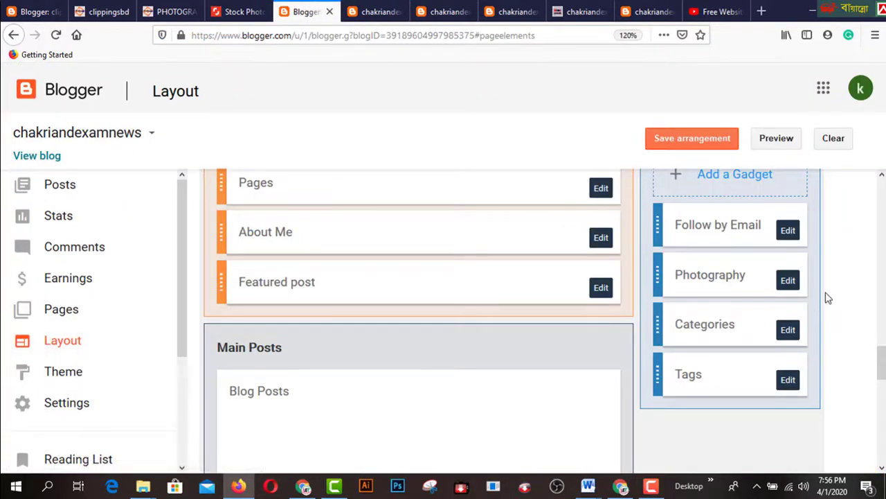
scroll(826, 297, up, 5)
scroll(822, 300, up, 3)
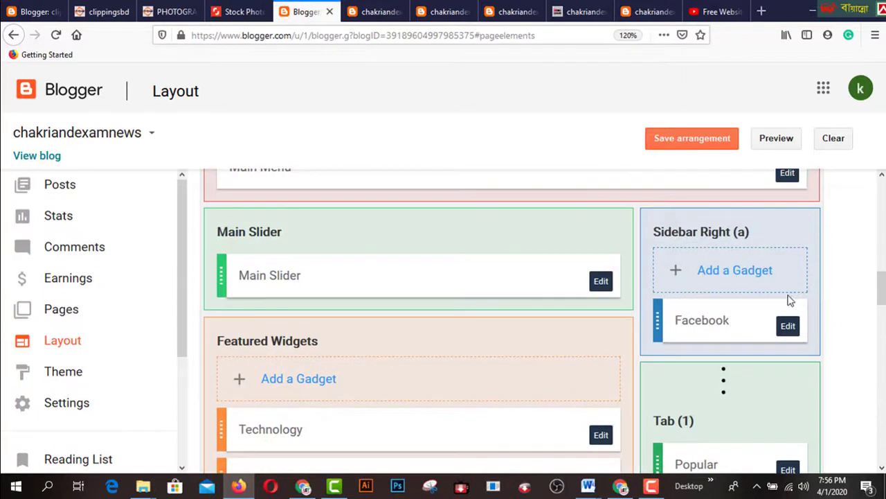
click(747, 273)
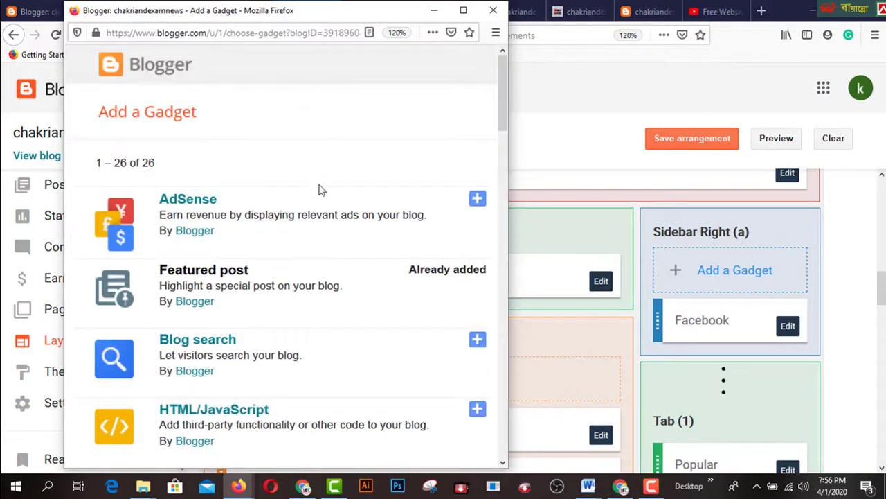
scroll(344, 333, down, 1)
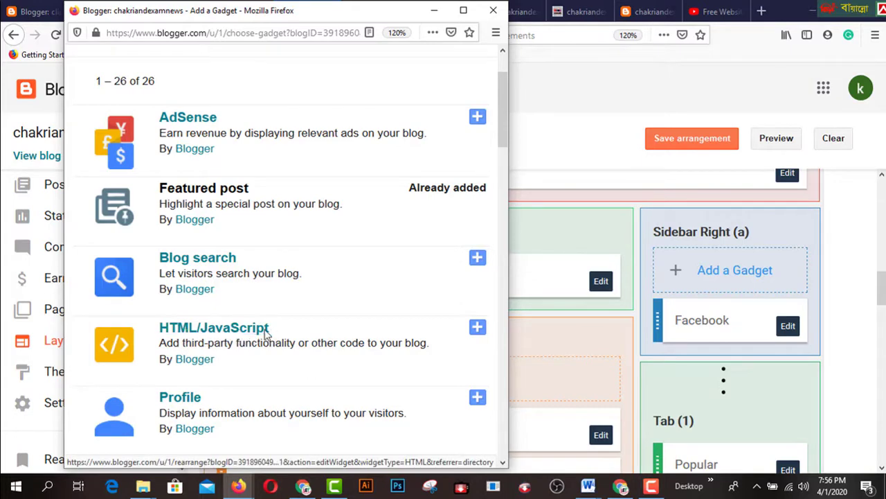
click(477, 328)
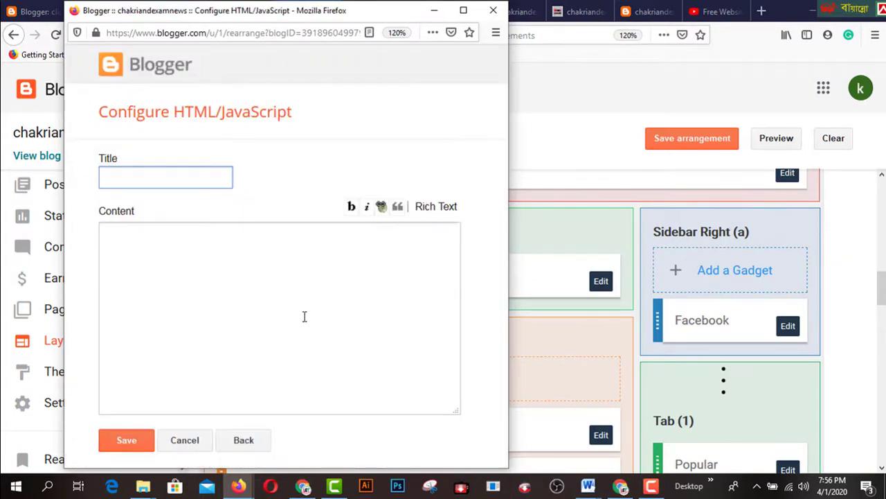
Title the new HTML/JavaScript gadget "Viewers Count" and make its empty content area ready for code.
click(306, 300)
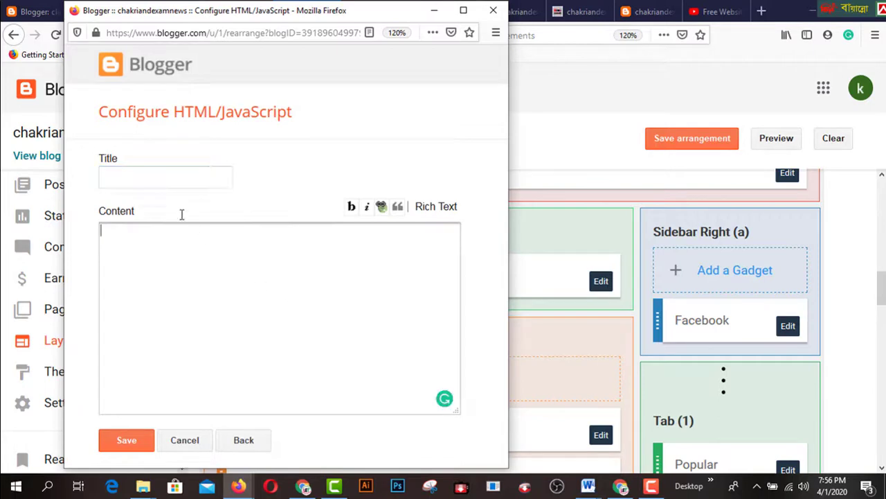
click(162, 177)
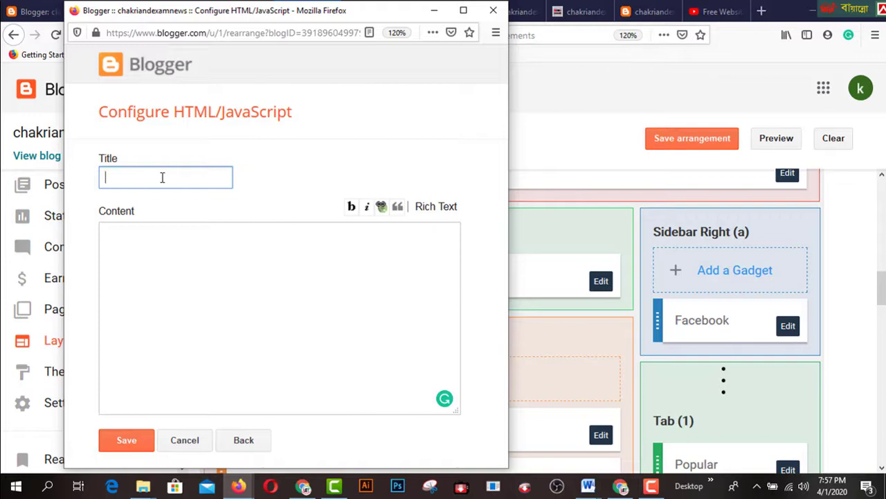
text(Viewers Count)
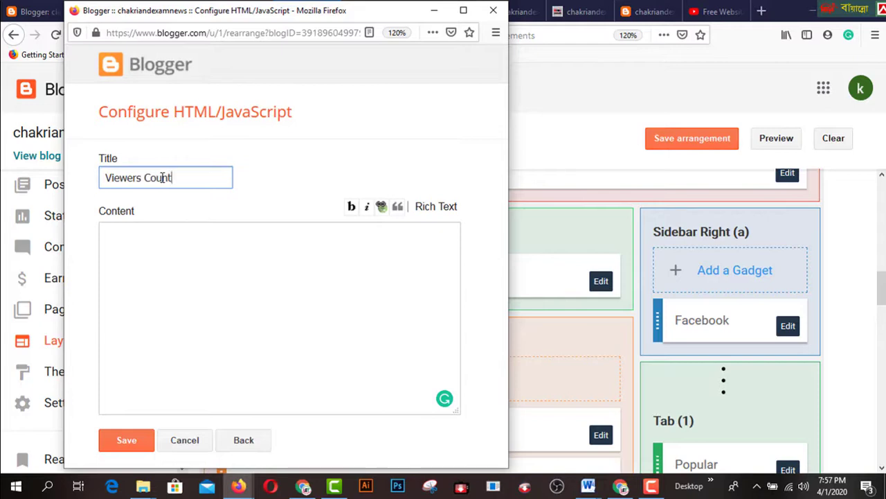
drag(207, 177, 99, 173)
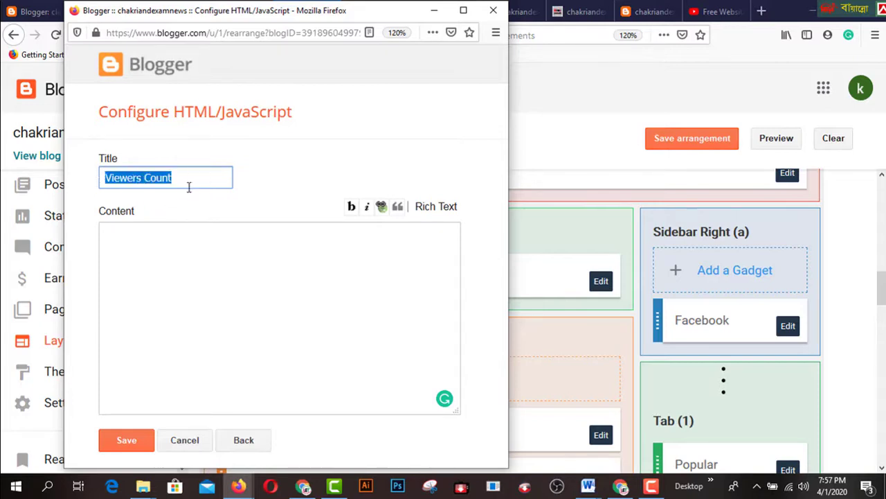
click(183, 279)
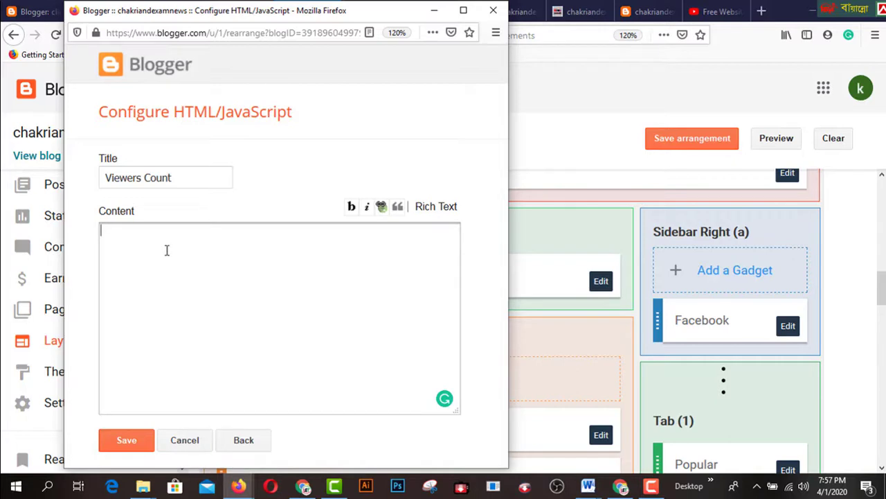
Switch to Chrome, open the blogcounter4free.com search result in a new tab and go to its free counter sign-up form.
click(621, 486)
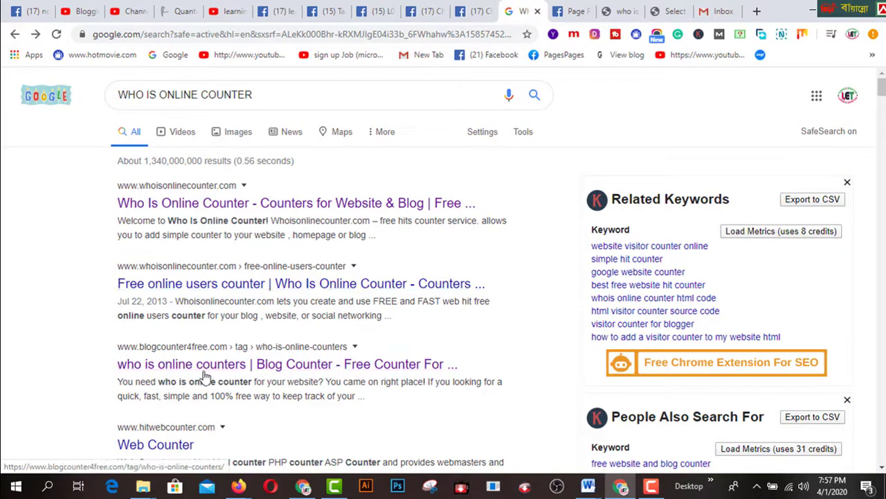
right_click(269, 367)
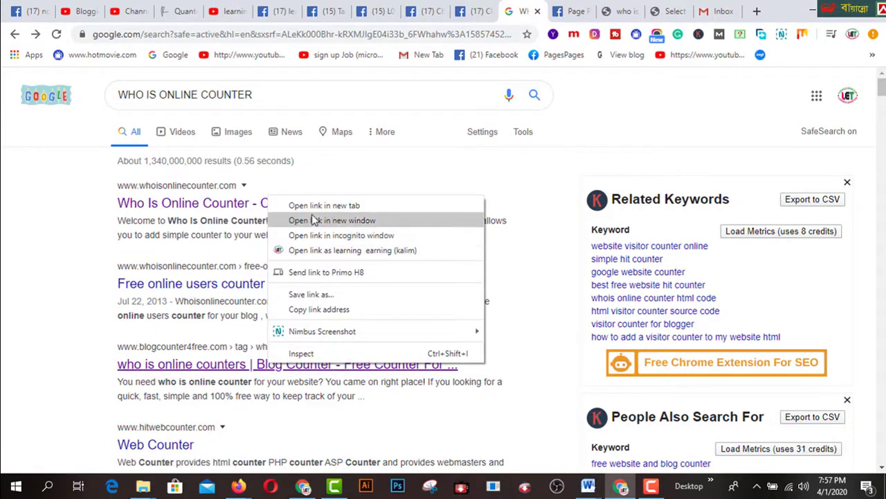
click(313, 201)
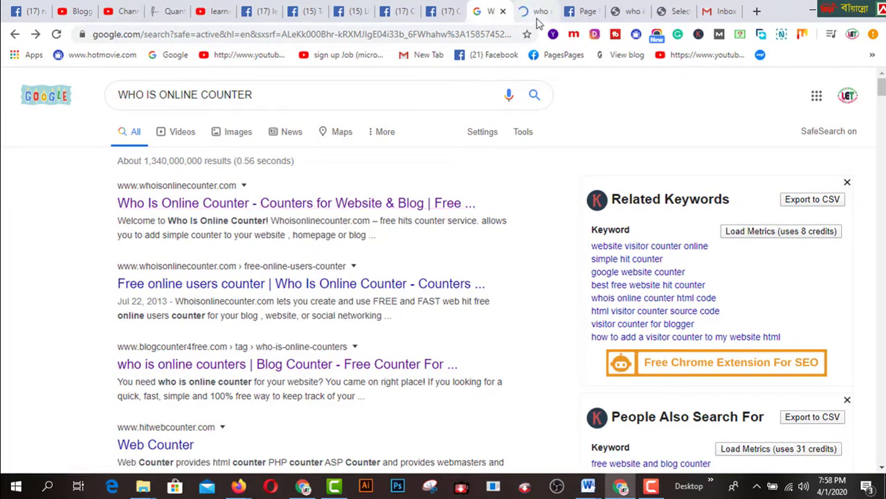
click(537, 13)
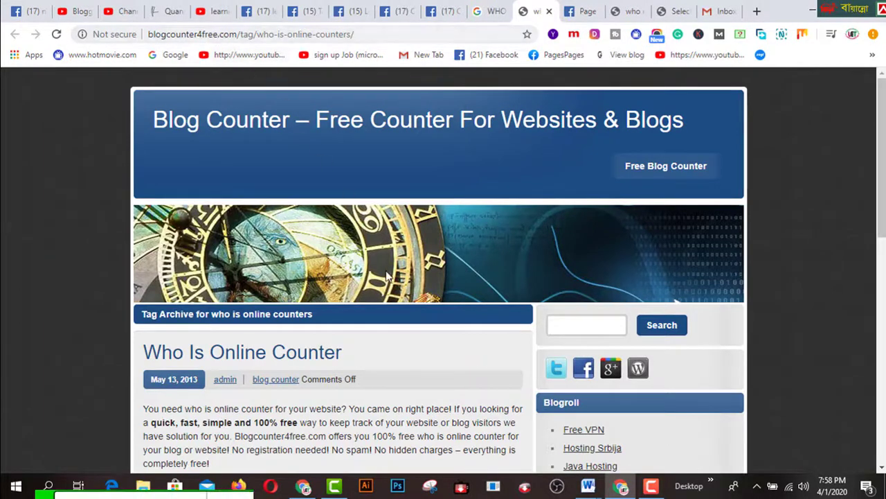
scroll(388, 279, down, 2)
scroll(388, 279, down, 1)
click(326, 308)
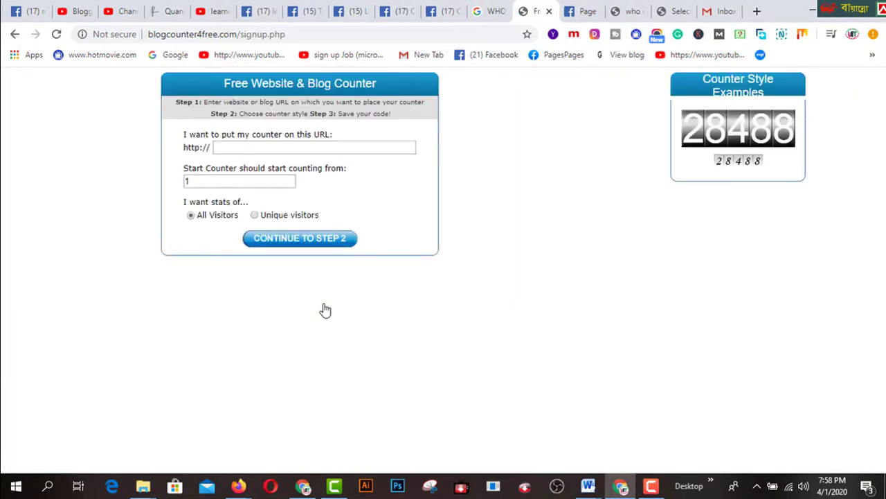
Switch to Firefox and copy the live chakriandexamnews blog's address for the counter form.
click(299, 142)
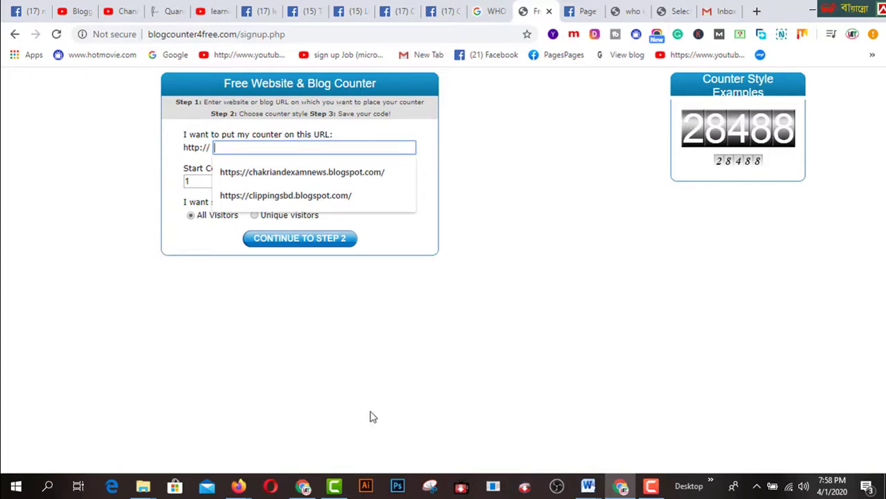
click(242, 486)
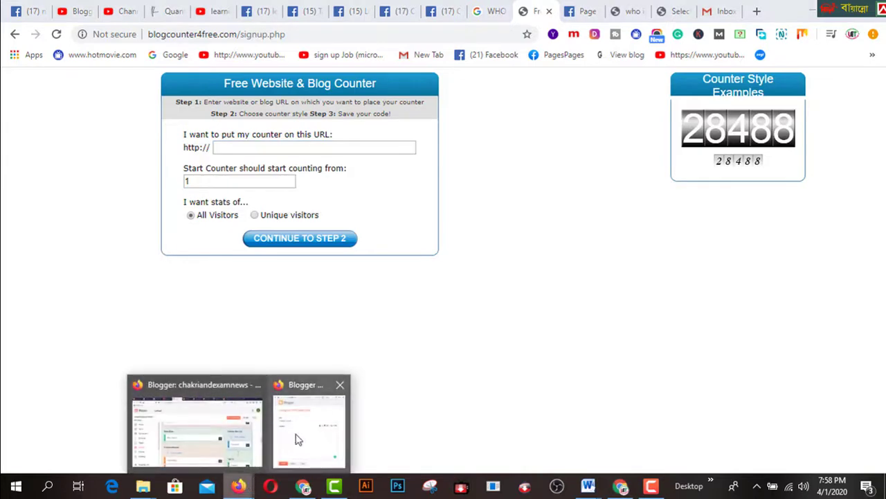
mouse_move(203, 444)
click(208, 414)
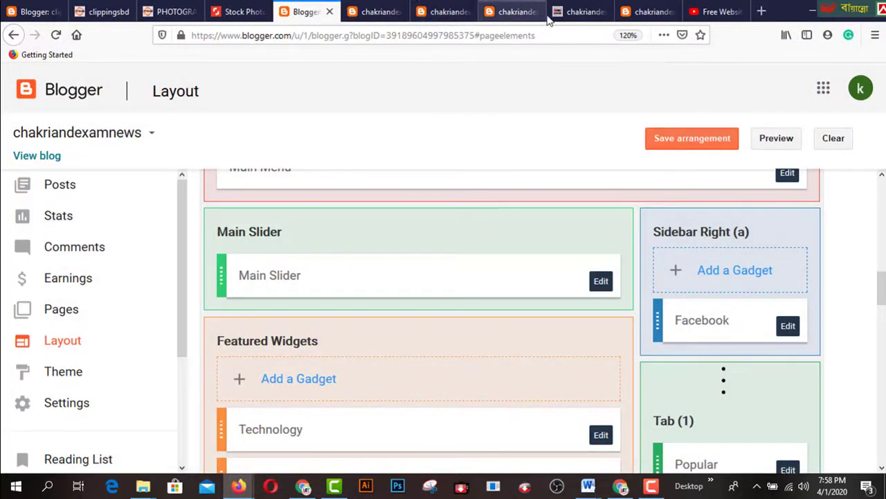
click(581, 12)
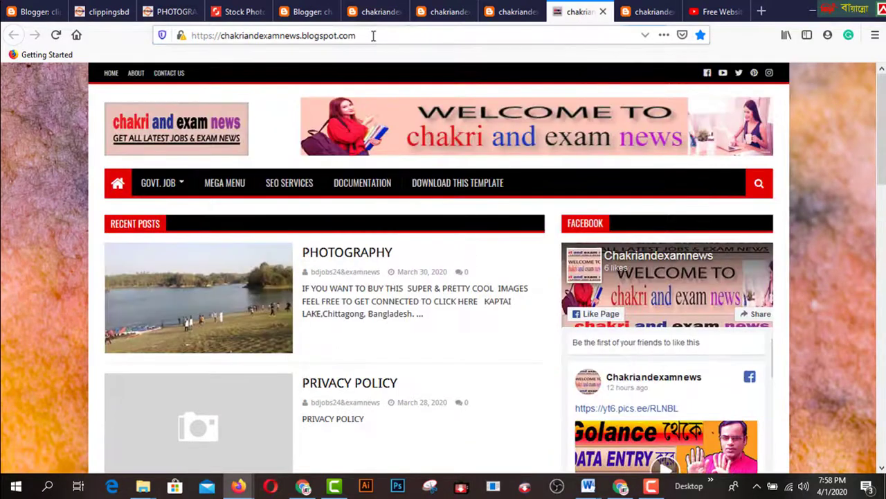
click(372, 35)
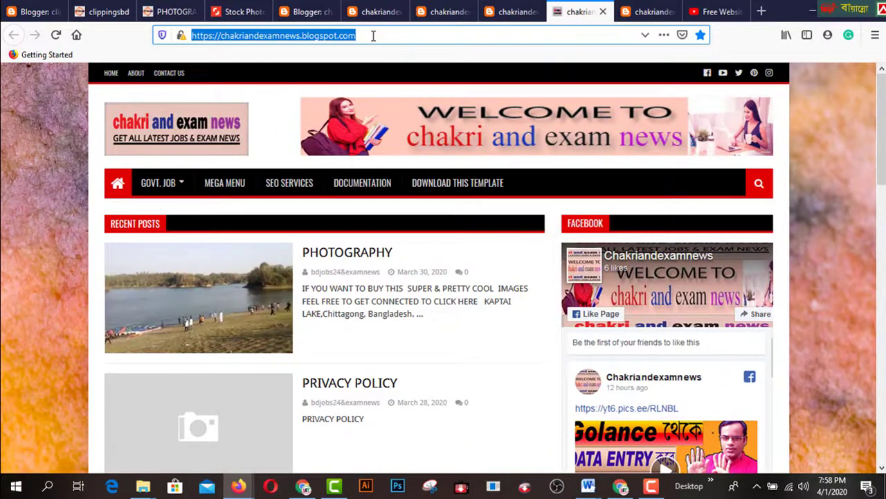
right_click(373, 35)
click(418, 80)
key(alt+Tab)
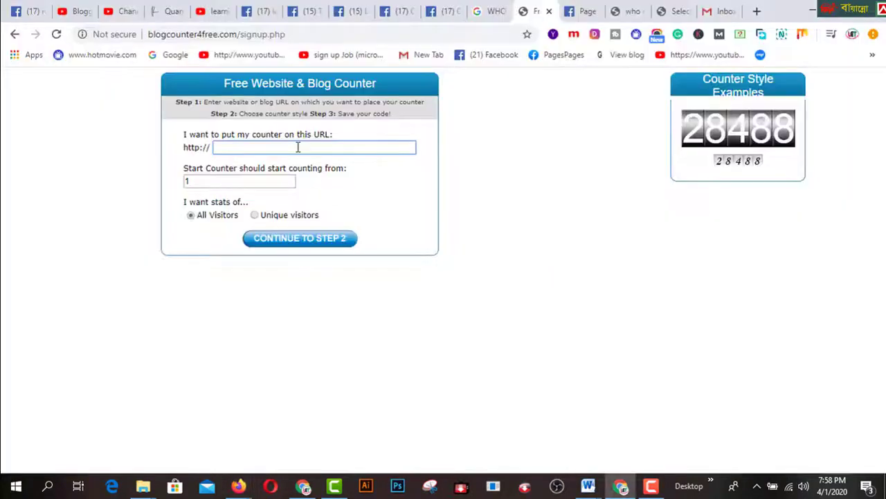
click(298, 147)
right_click(298, 147)
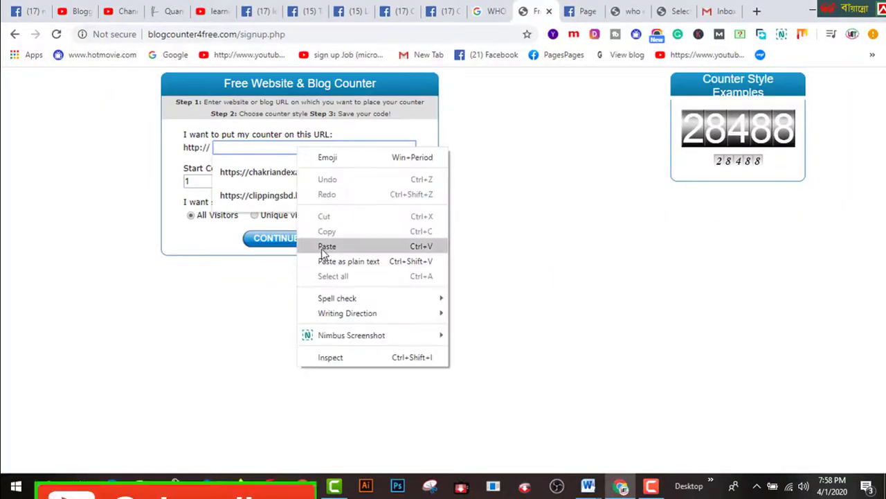
click(323, 244)
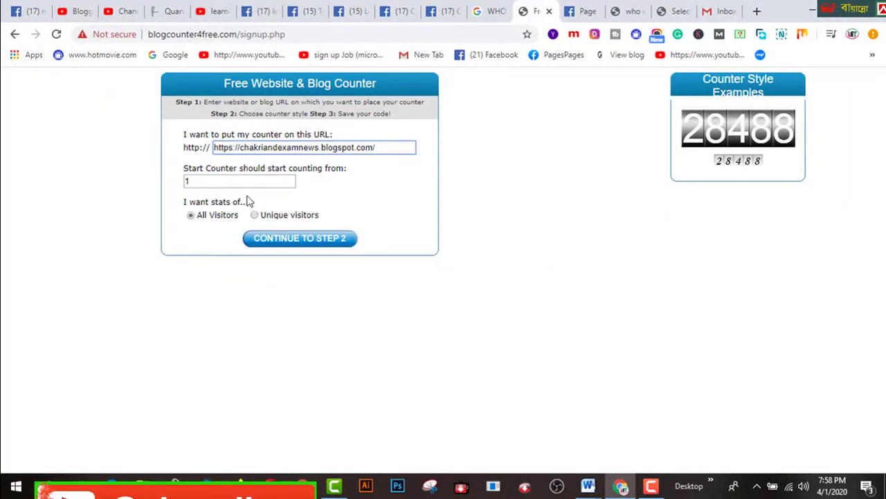
click(289, 242)
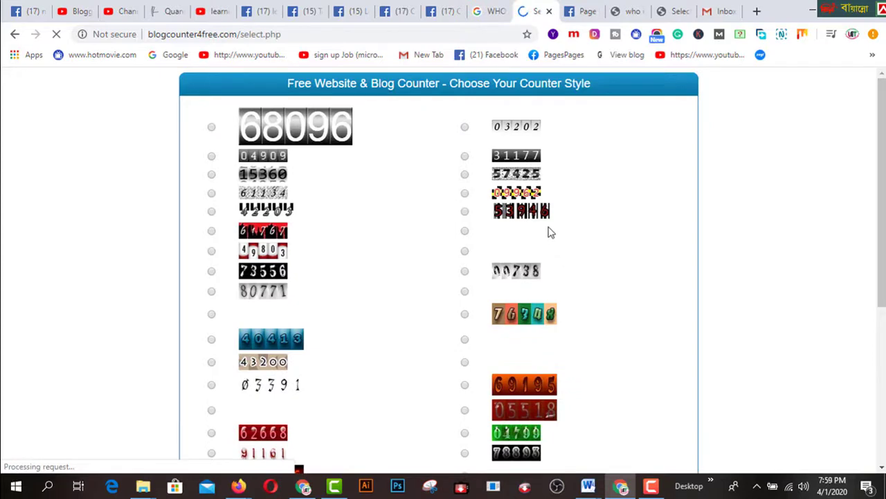
Look through the counter styles, keep the first style with large white digits and generate its code.
scroll(550, 232, down, 3)
scroll(550, 232, down, 2)
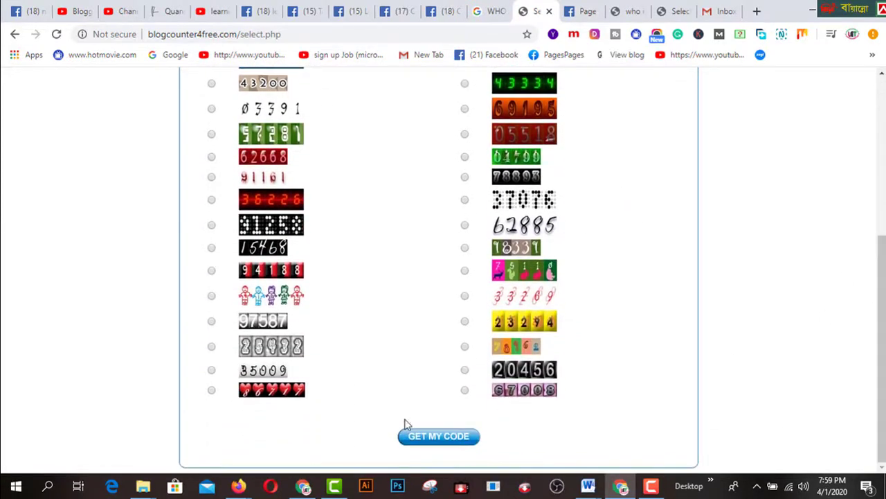
scroll(353, 331, up, 10)
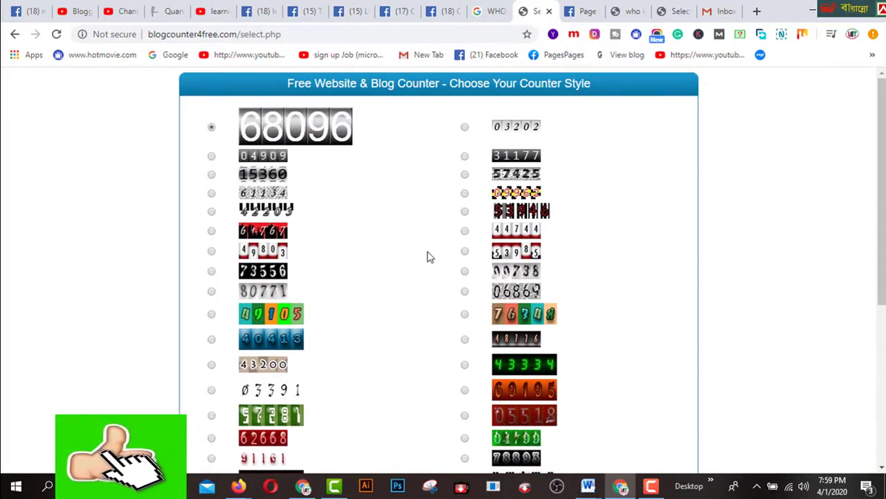
scroll(430, 260, down, 4)
click(443, 442)
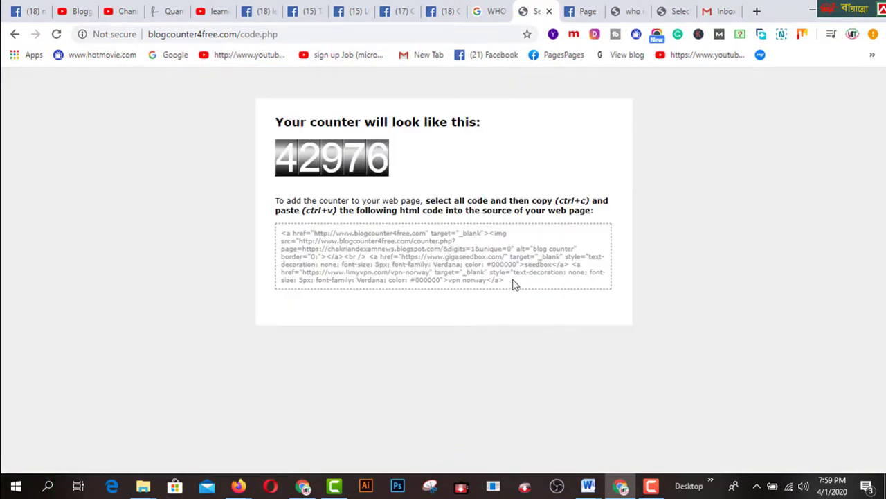
Copy the entire generated HTML code for the blog counter.
drag(514, 283, 269, 234)
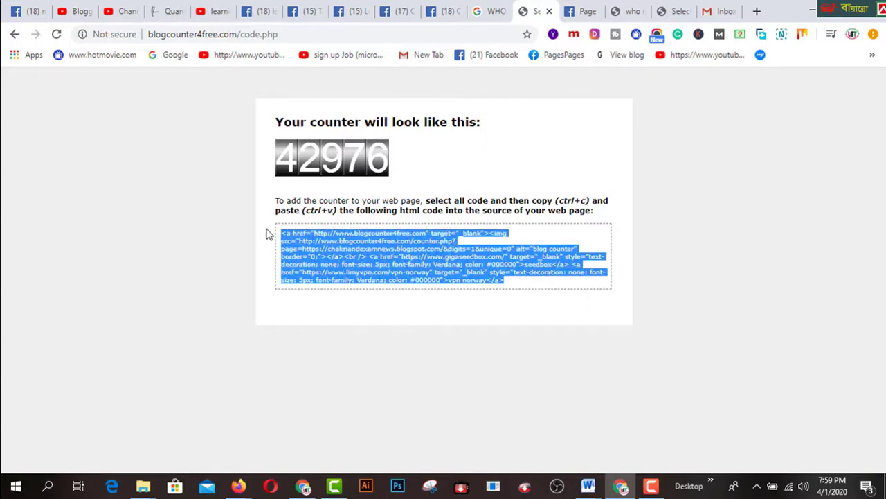
right_click(334, 234)
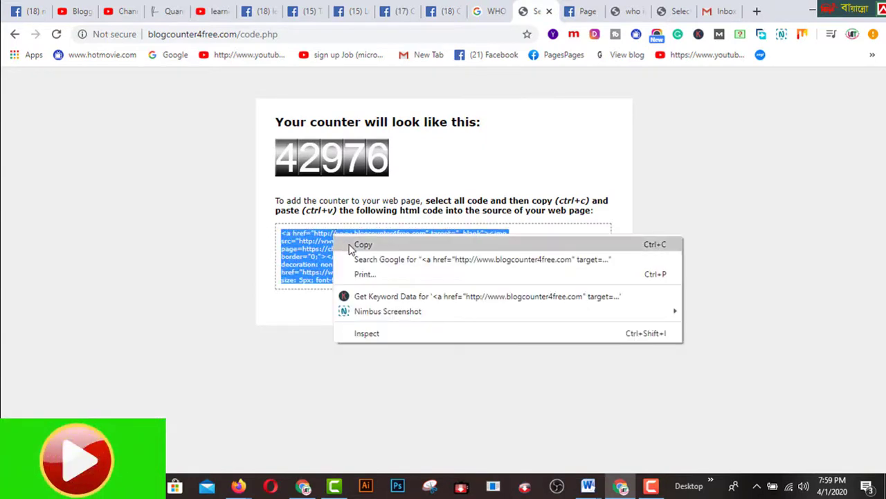
click(360, 244)
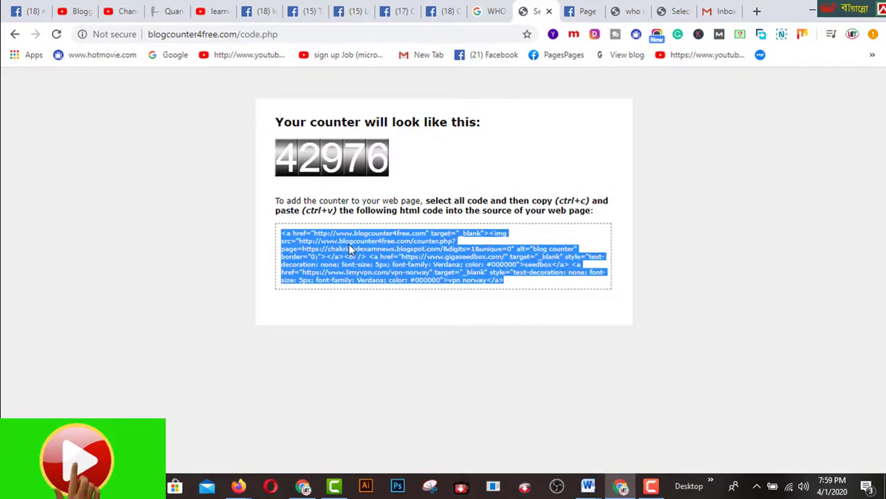
Paste the counter code into the Viewers Count gadget's content in Firefox, save the gadget and return to the blog window.
click(239, 486)
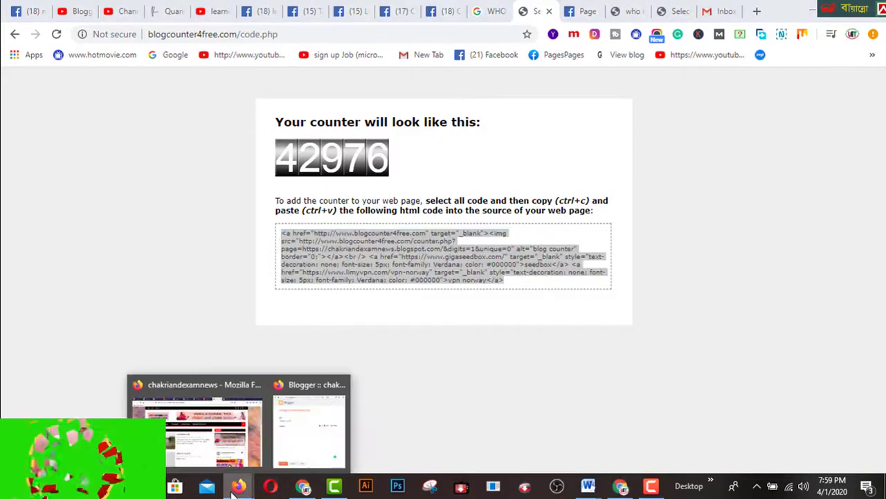
click(301, 444)
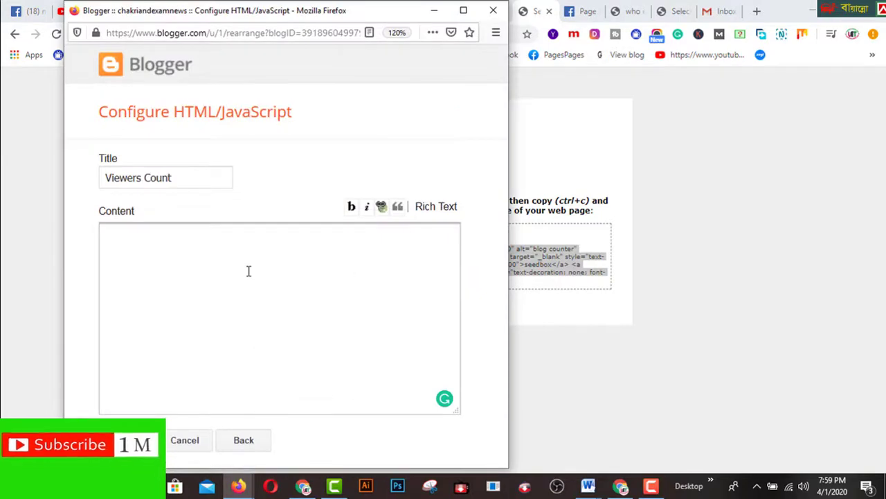
right_click(248, 271)
click(280, 328)
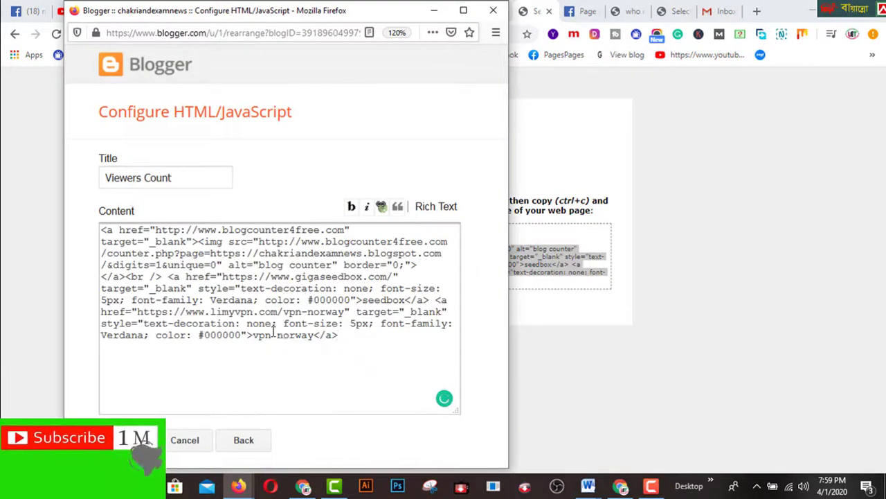
click(130, 439)
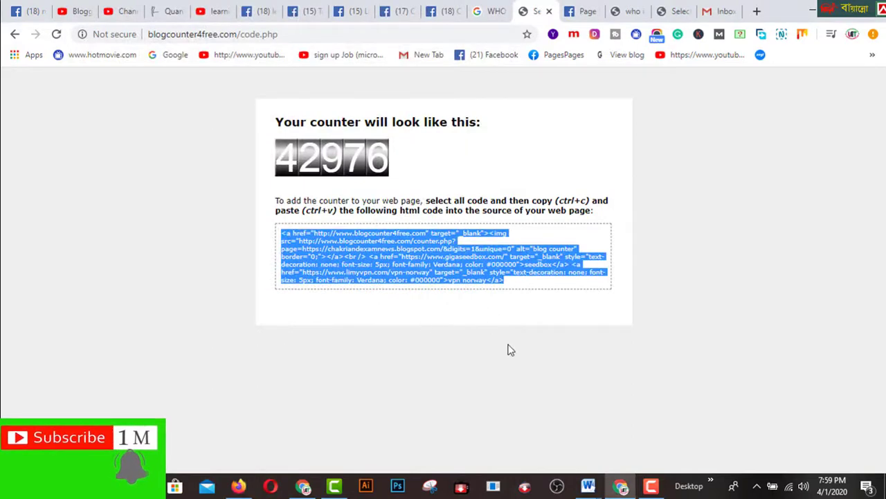
click(239, 486)
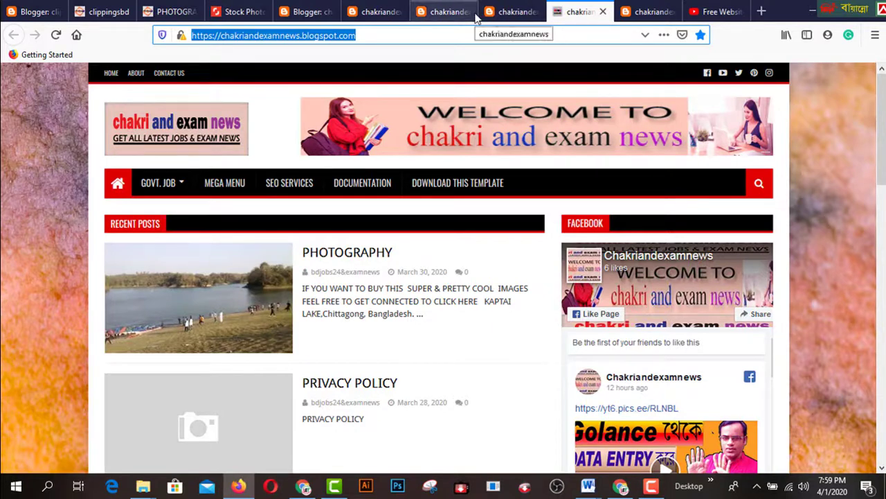
Open the live blog from its Layout page in a new tab and check the Viewers Count counter in the sidebar.
click(384, 12)
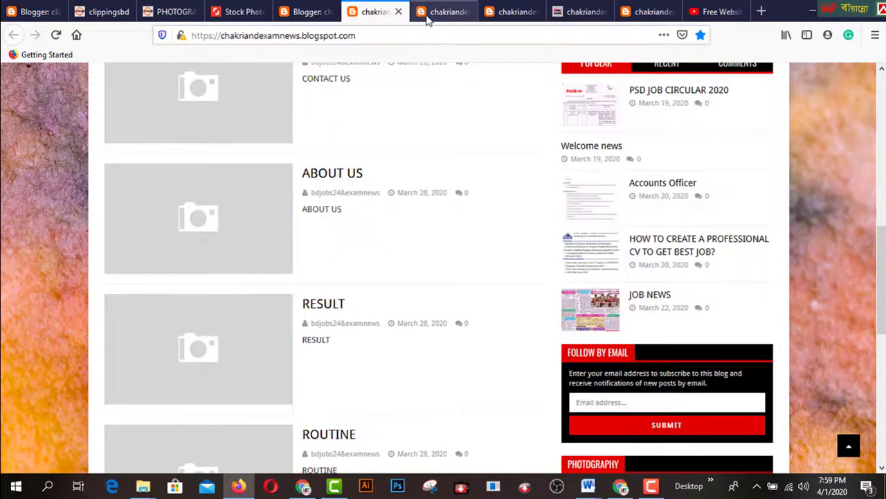
click(306, 12)
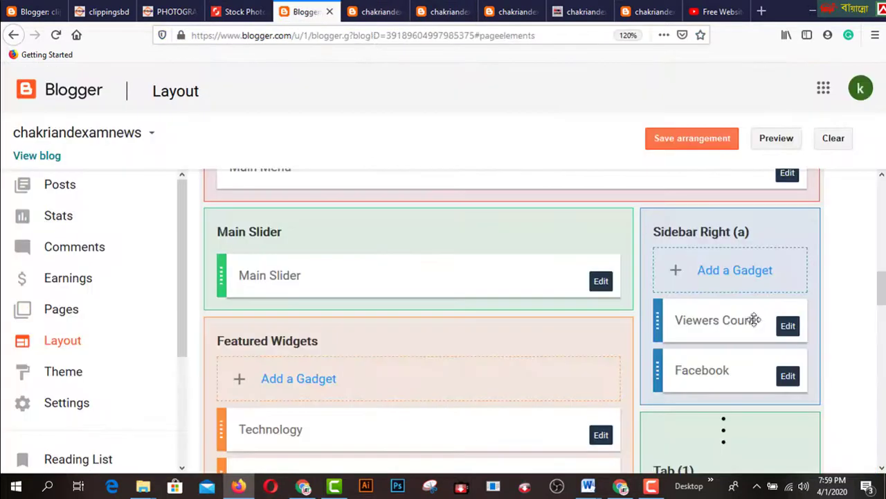
right_click(36, 156)
click(52, 165)
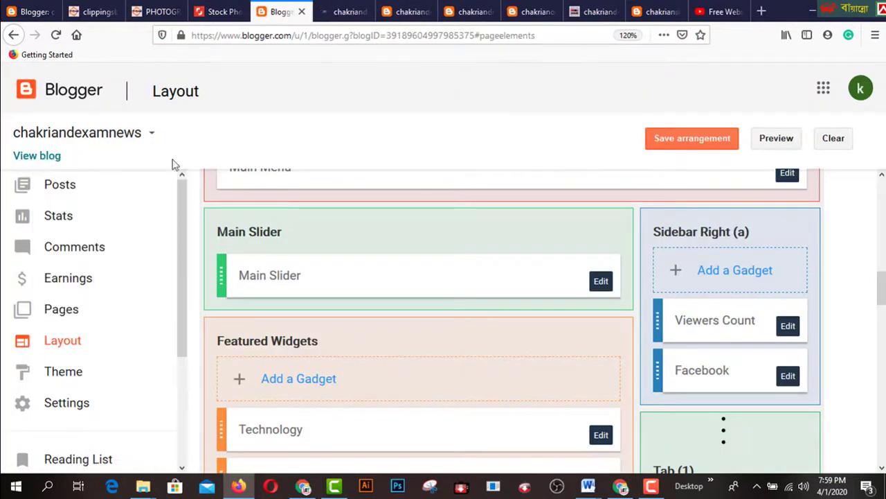
click(344, 15)
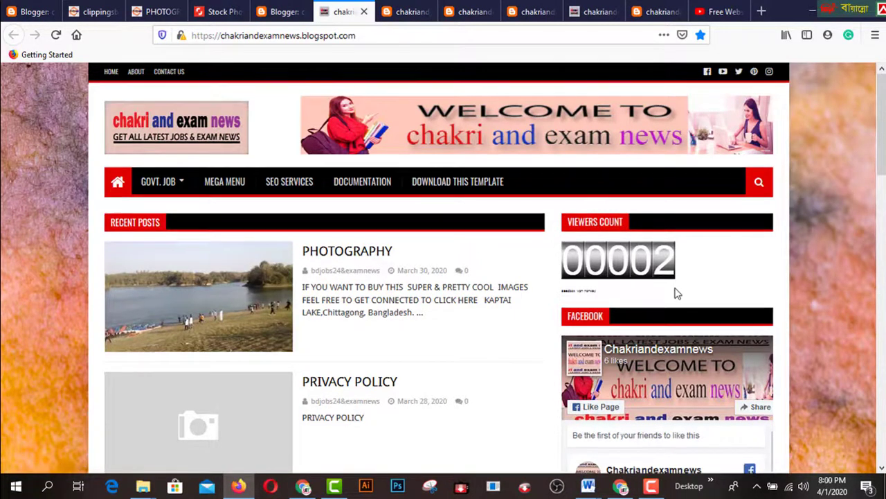
scroll(677, 293, down, 3)
scroll(677, 294, up, 2)
scroll(677, 294, up, 1)
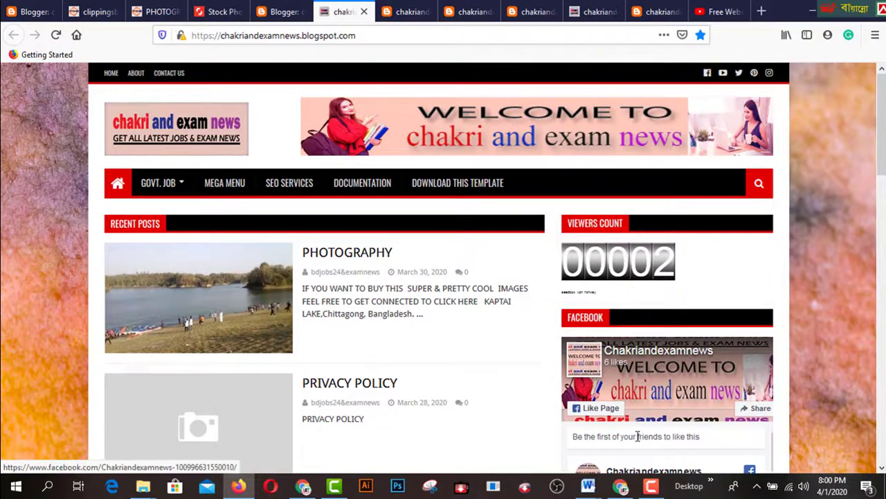
Back in the blog layout, place the Facebook gadget above Viewers Count in Sidebar Right (a).
click(290, 15)
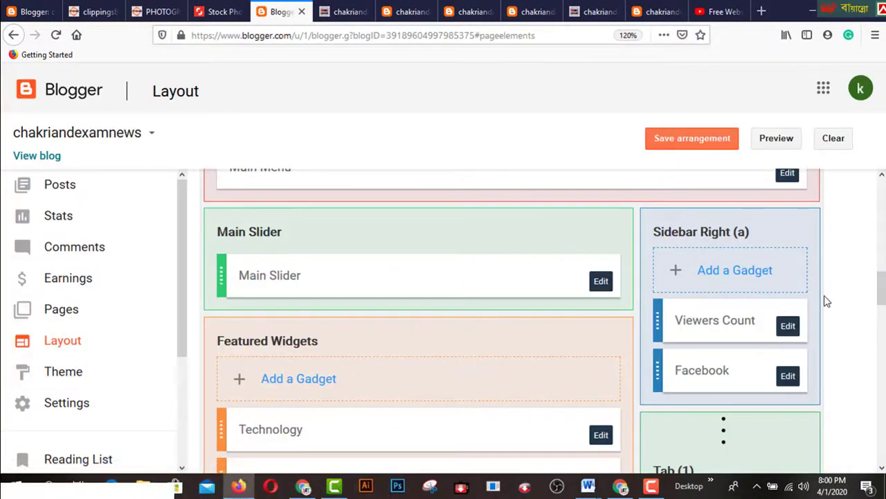
scroll(824, 300, down, 1)
scroll(825, 300, up, 5)
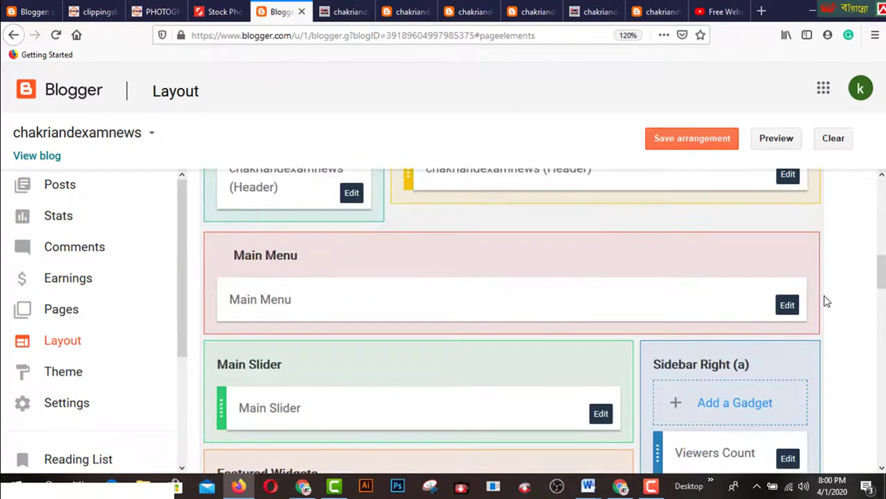
scroll(824, 300, up, 1)
scroll(826, 301, down, 10)
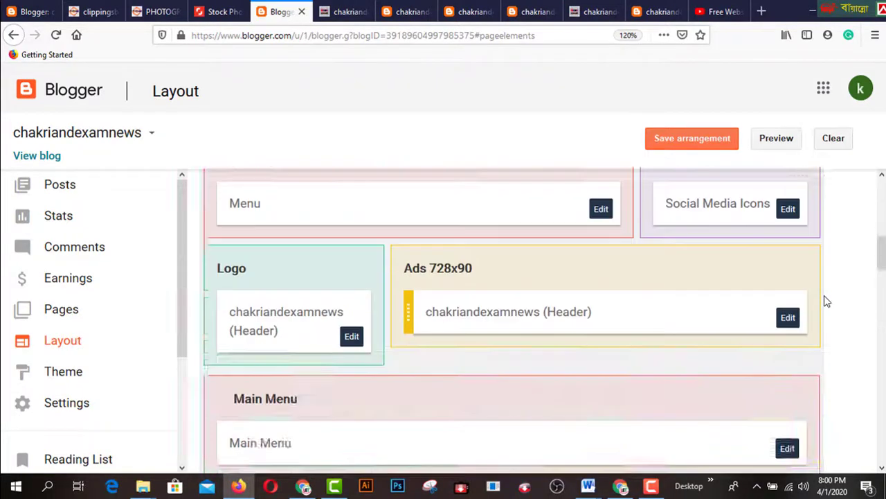
scroll(824, 301, up, 4)
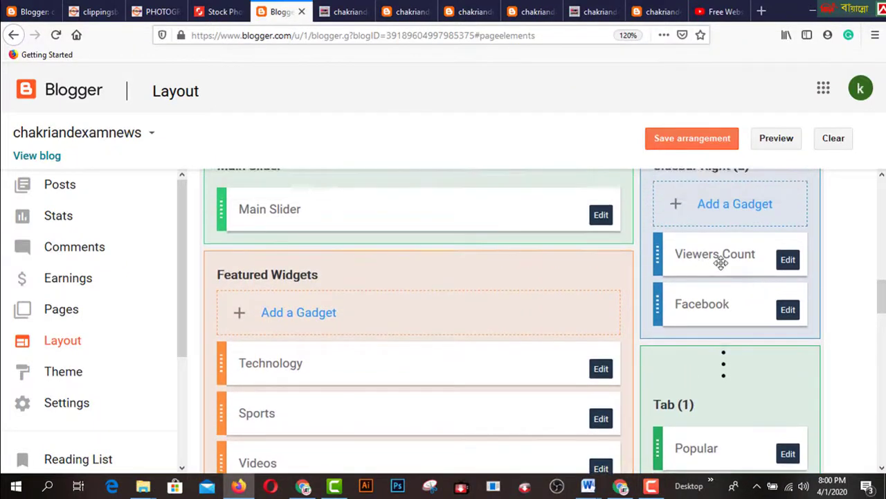
drag(720, 251, 720, 417)
scroll(732, 263, down, 2)
drag(698, 188, 704, 322)
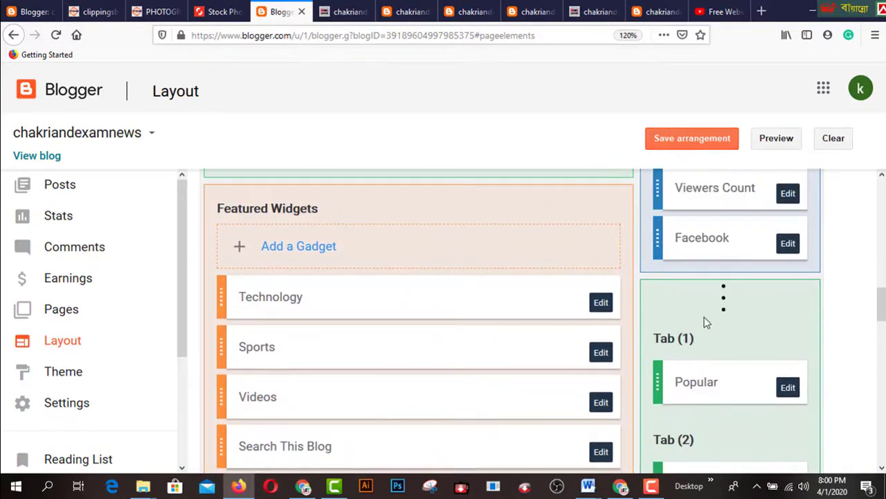
drag(726, 235, 724, 200)
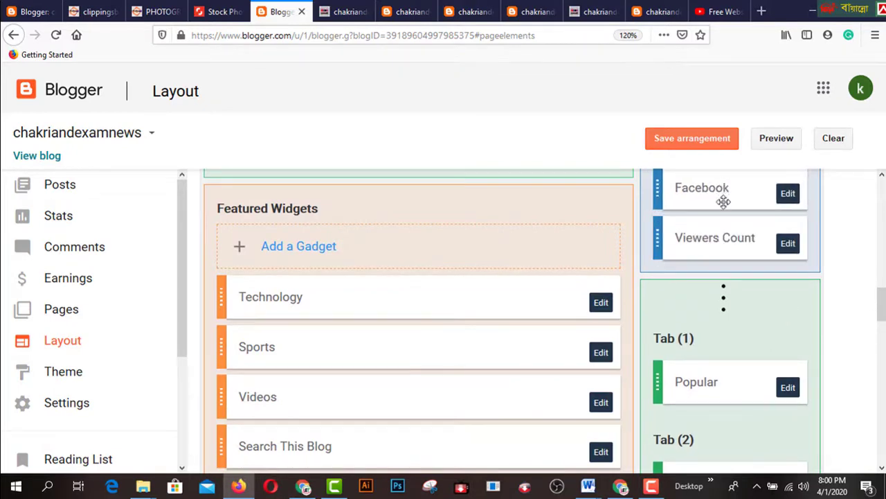
Try to move the Viewers Count gadget down into the tab section and look over the areas down to Sidebar Right (B).
scroll(827, 254, down, 3)
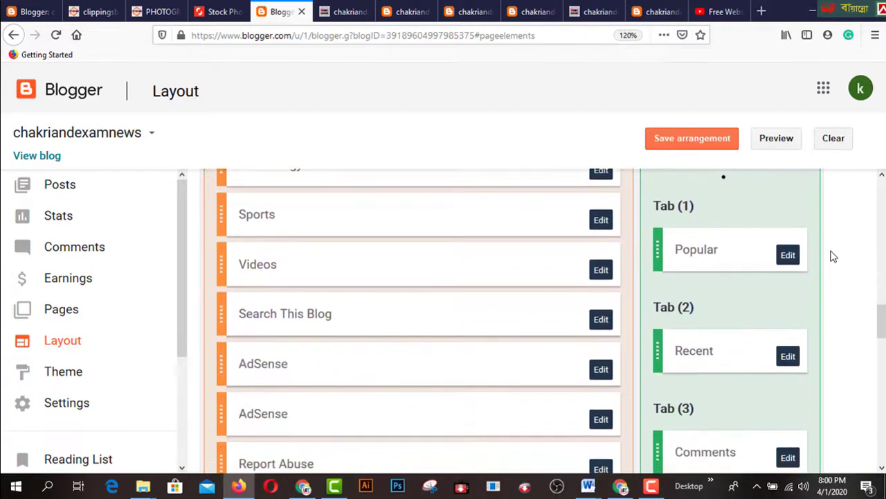
scroll(833, 256, up, 1)
scroll(831, 255, up, 1)
drag(716, 174, 729, 390)
scroll(803, 266, up, 6)
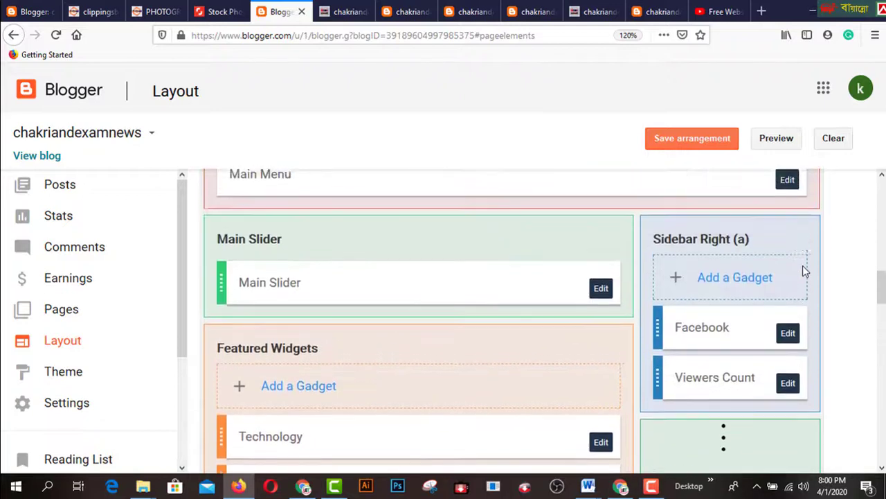
scroll(794, 336, down, 3)
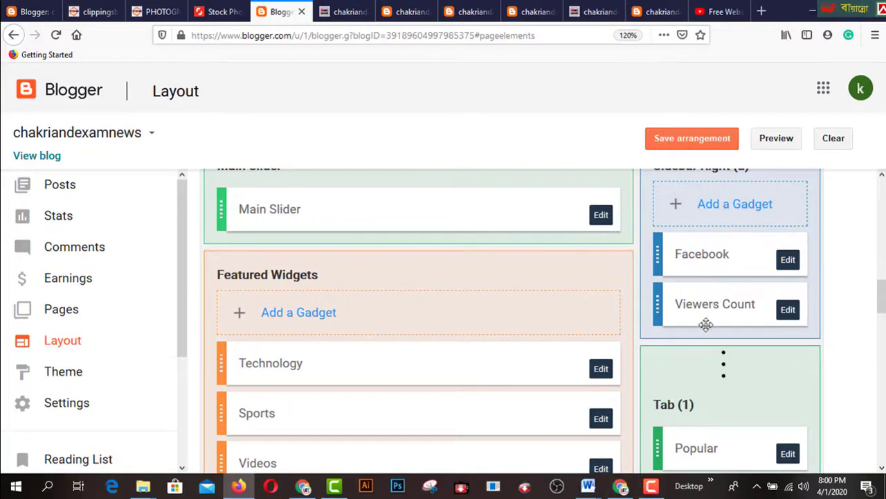
scroll(795, 322, down, 10)
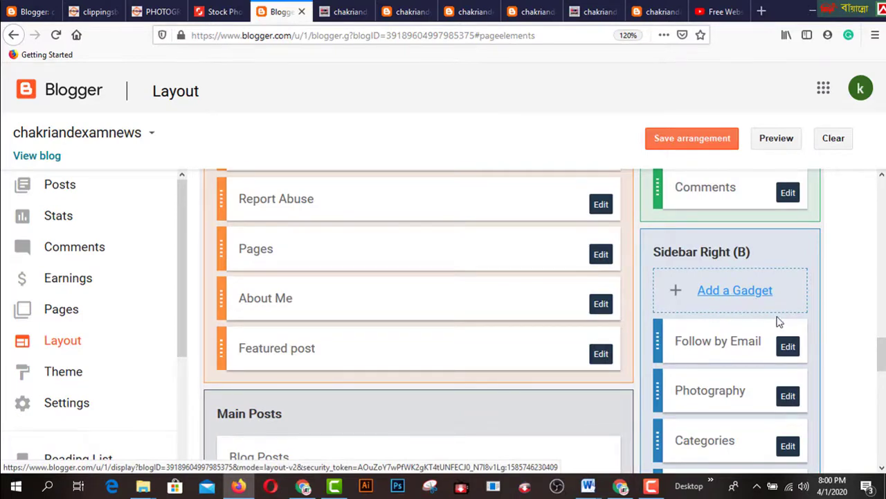
scroll(777, 322, down, 1)
scroll(742, 346, down, 2)
scroll(768, 352, up, 5)
scroll(765, 350, up, 3)
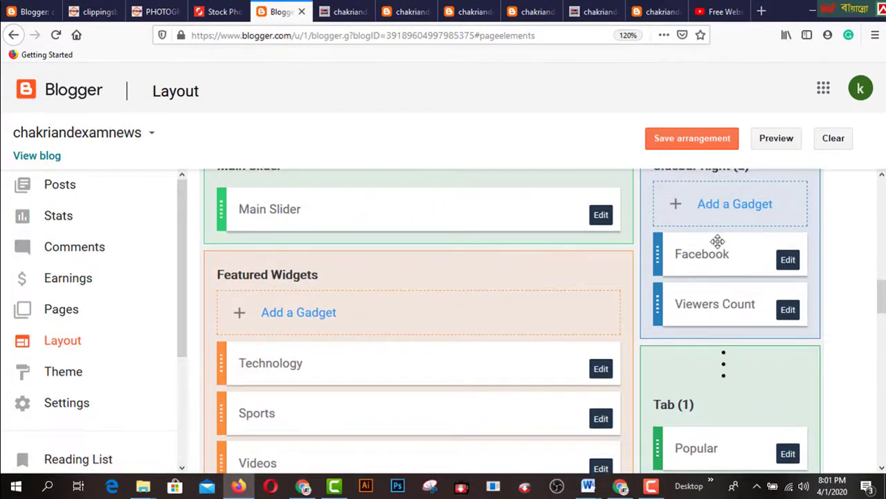
scroll(717, 240, up, 2)
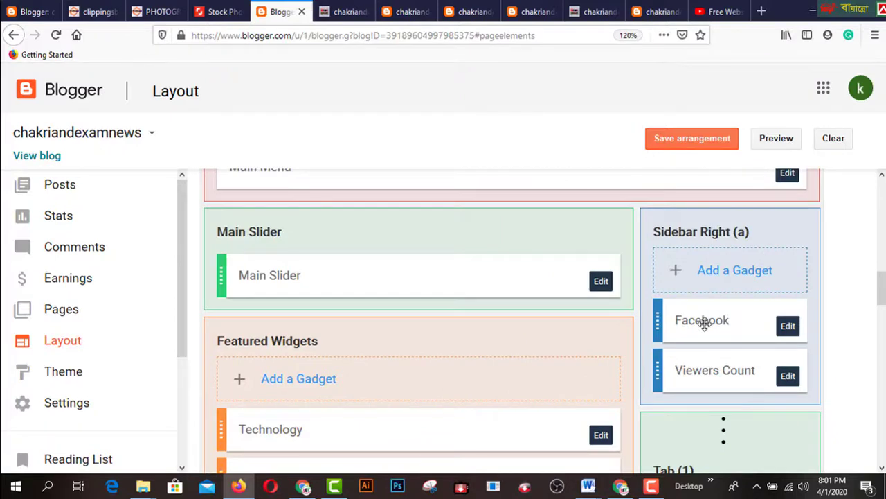
Save the layout arrangement and view the live blog to check the order of the Facebook and Viewers Count gadgets.
right_click(44, 158)
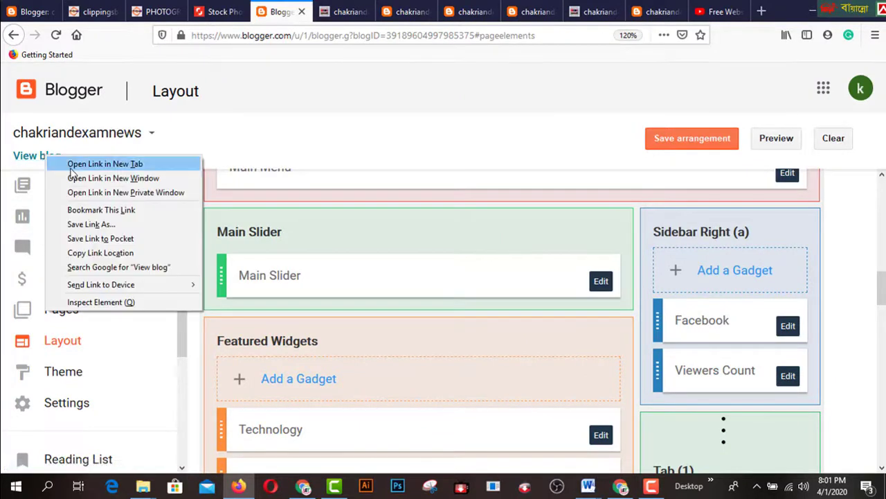
click(72, 171)
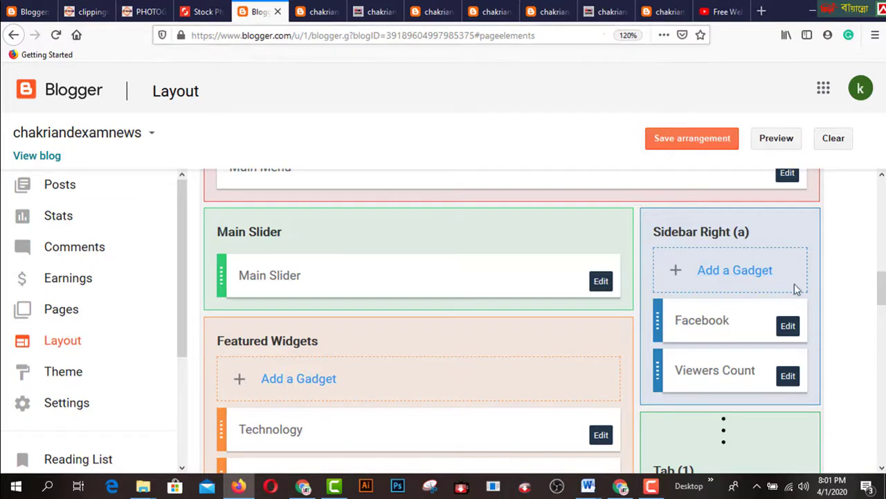
click(684, 150)
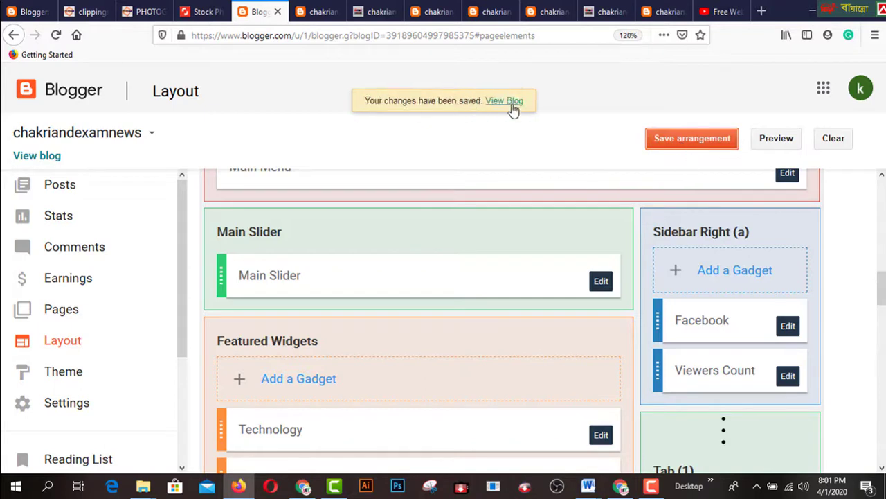
click(511, 104)
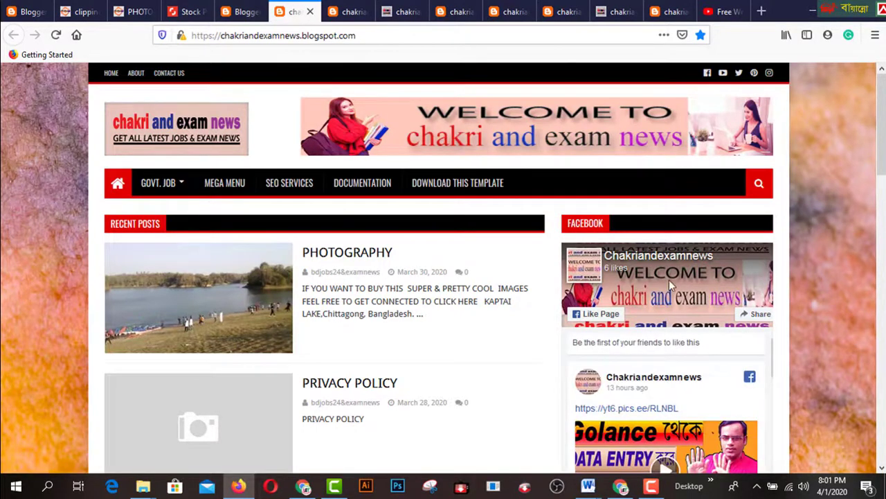
scroll(669, 288, down, 6)
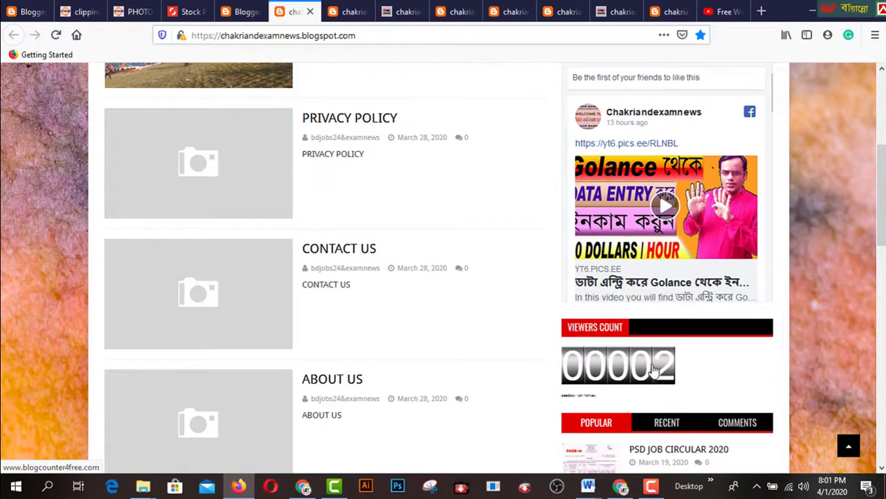
scroll(676, 371, down, 3)
scroll(676, 370, up, 3)
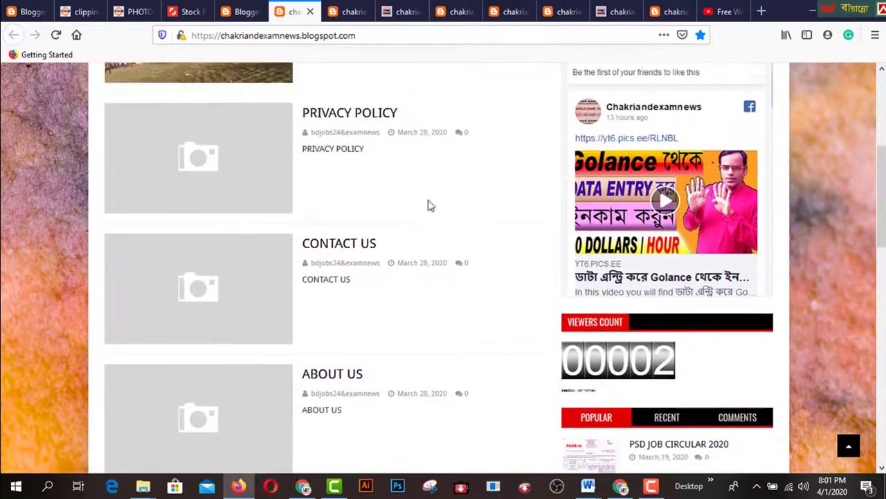
Back in the layout, start a new HTML/JavaScript gadget titled VIEWERS COUNT in Sidebar Right (B).
click(244, 12)
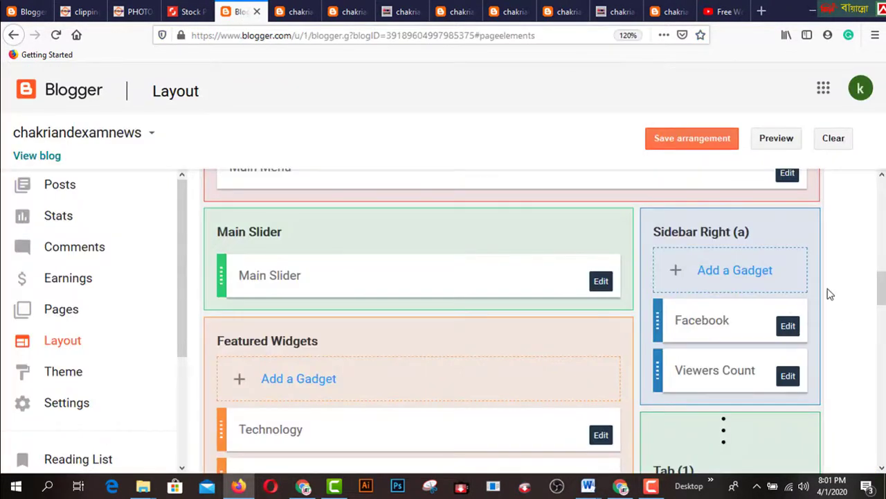
scroll(800, 302, down, 6)
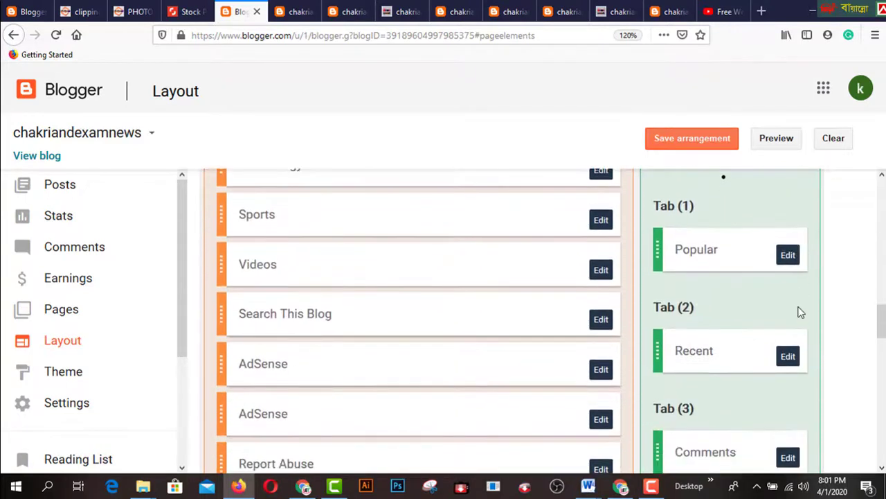
scroll(800, 308, up, 4)
scroll(799, 322, down, 10)
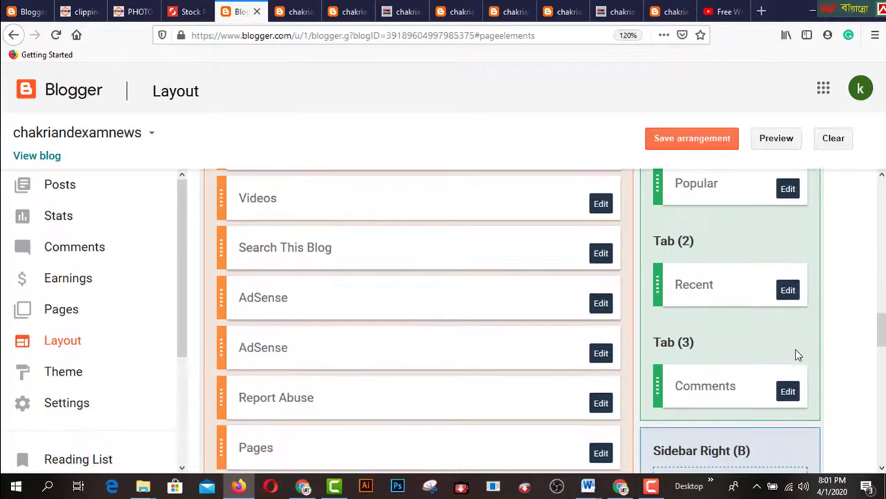
click(752, 299)
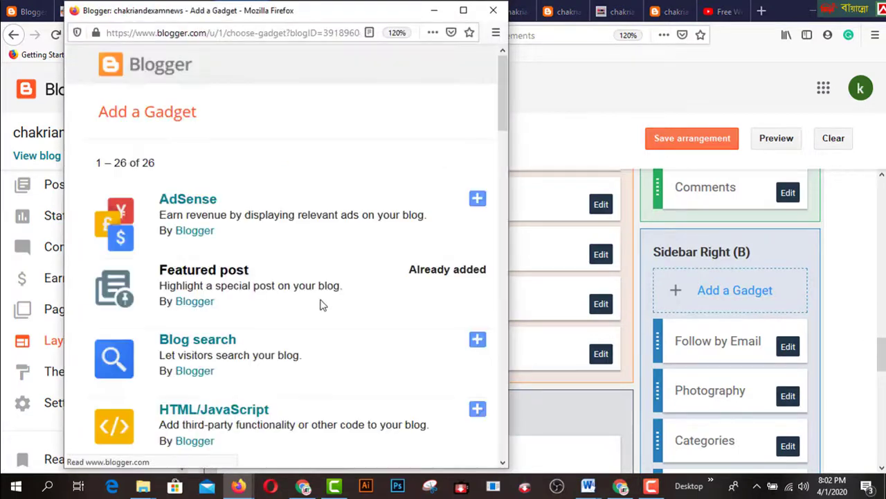
click(476, 414)
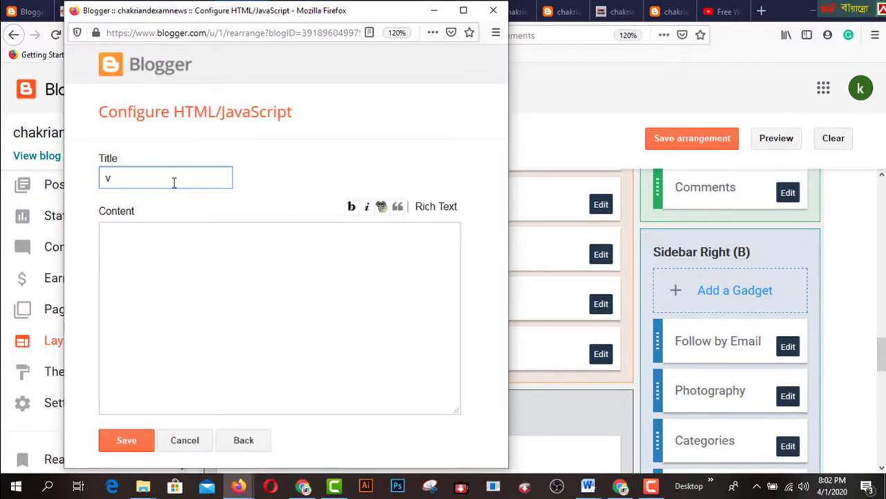
text(VIEWERS COUNT)
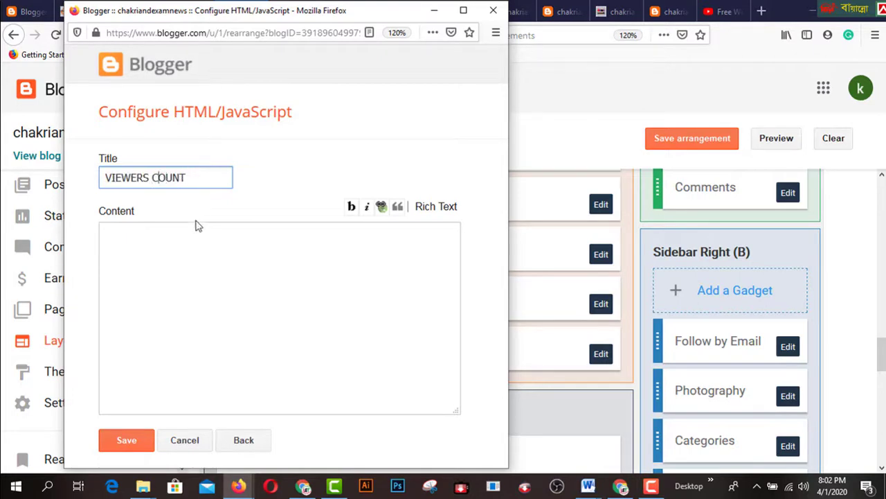
click(196, 264)
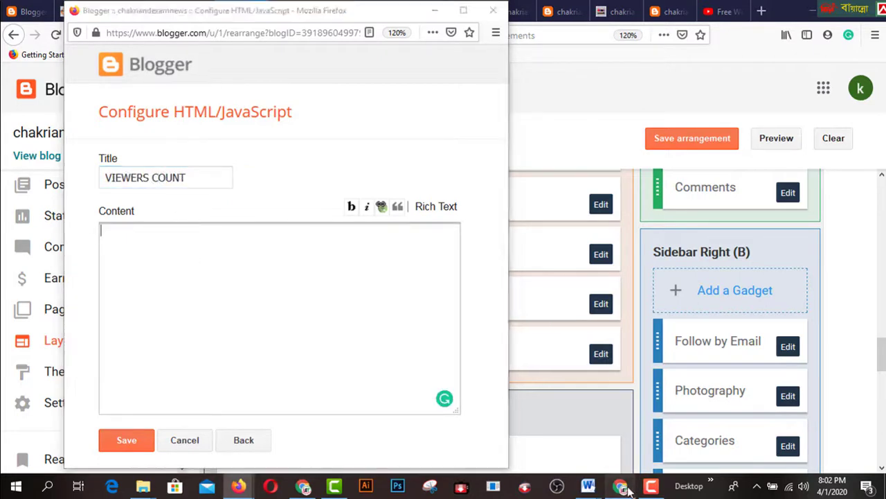
Switch to Chrome and copy the selected blogcounter4free.com counter code.
click(622, 485)
right_click(518, 257)
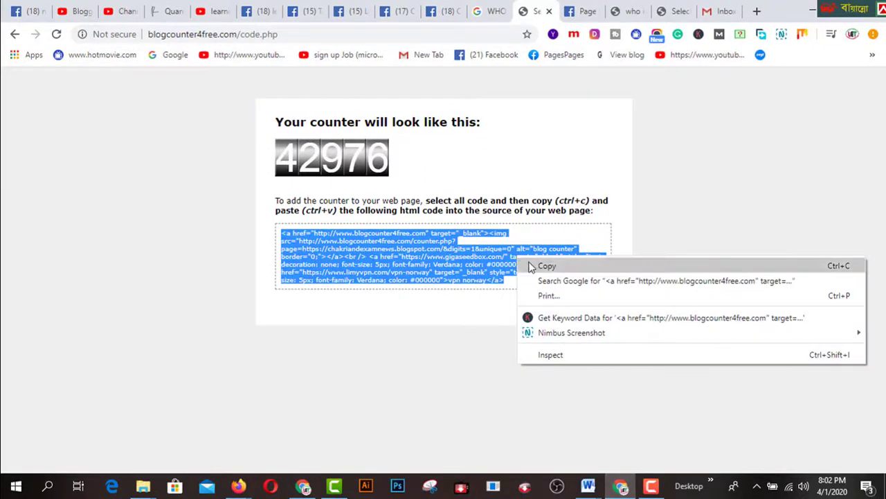
click(526, 264)
click(300, 487)
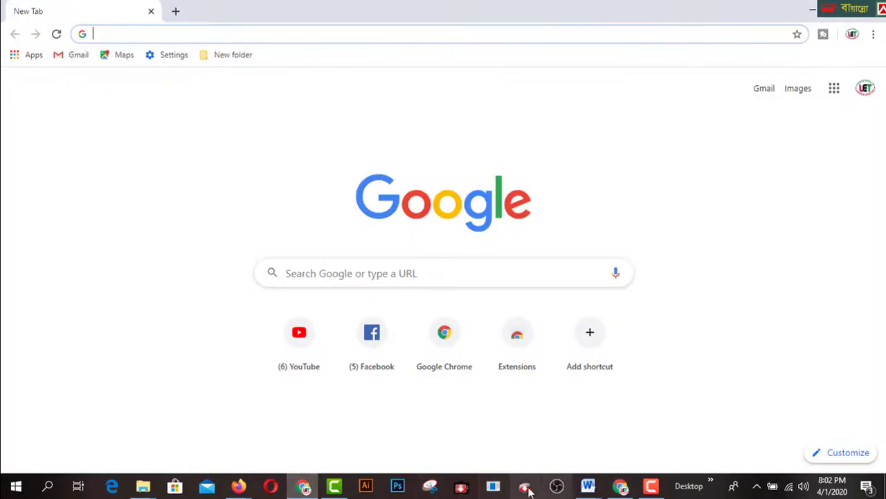
Return to the gadget window in Firefox, paste the counter code as the VIEWERS COUNT content and save the gadget.
click(239, 487)
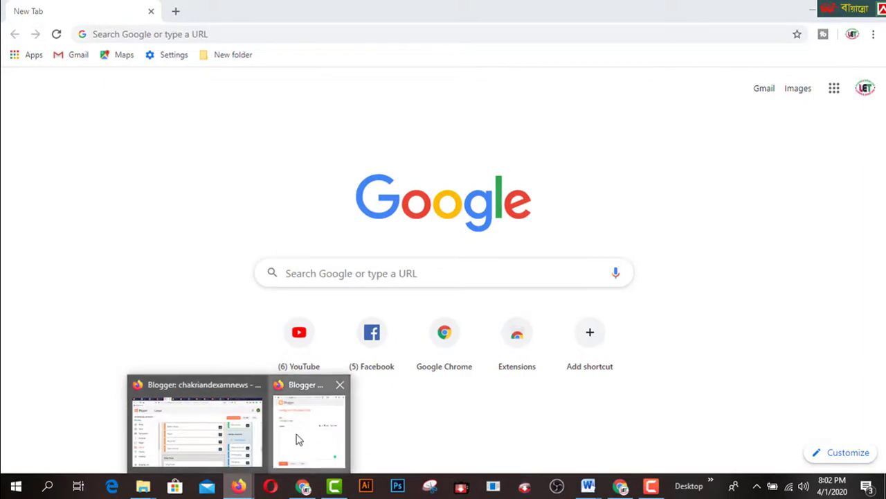
click(298, 440)
right_click(207, 286)
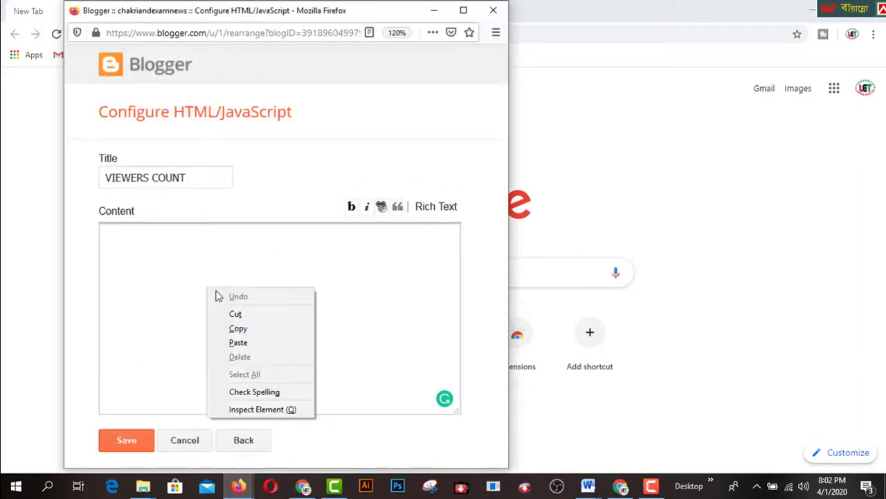
click(236, 343)
click(140, 446)
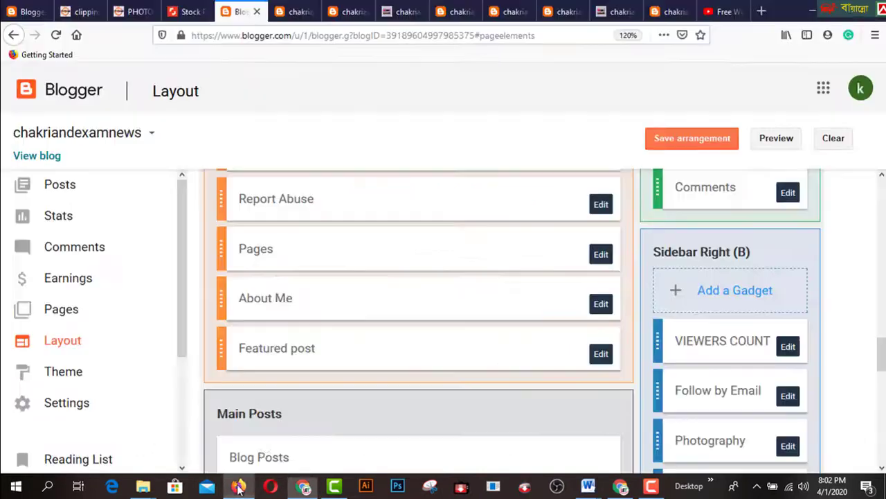
Save the layout arrangement and open the live blog to check the Viewers Count counters in both sidebar sections.
click(238, 485)
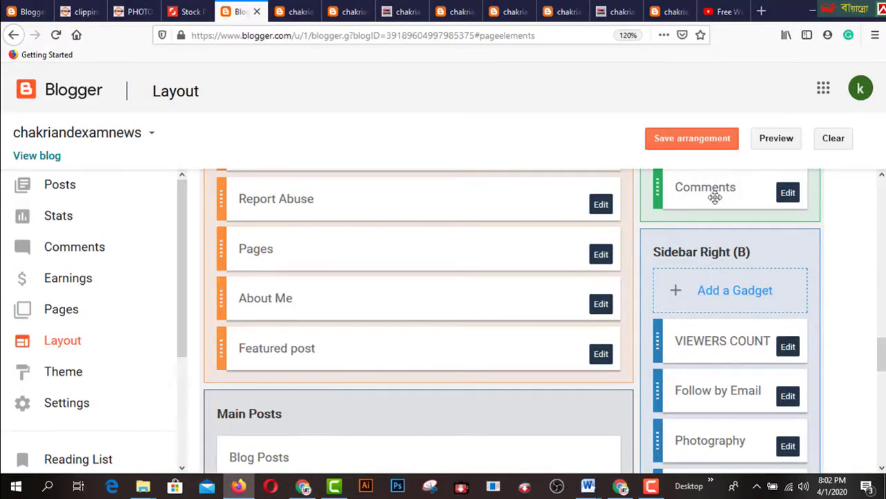
click(682, 142)
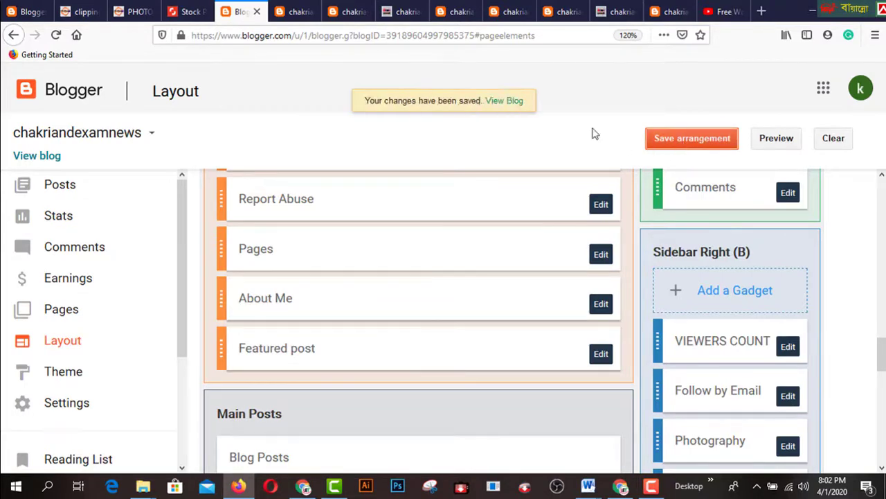
click(510, 102)
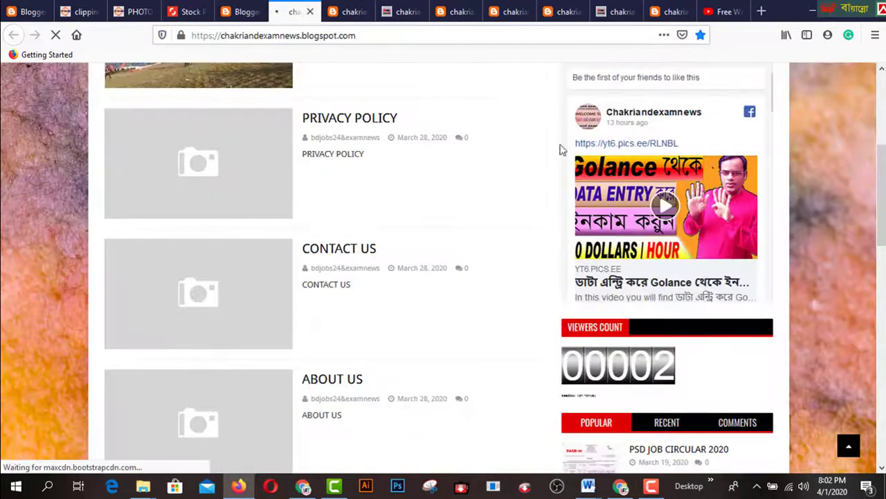
scroll(760, 333, down, 1)
scroll(760, 332, down, 8)
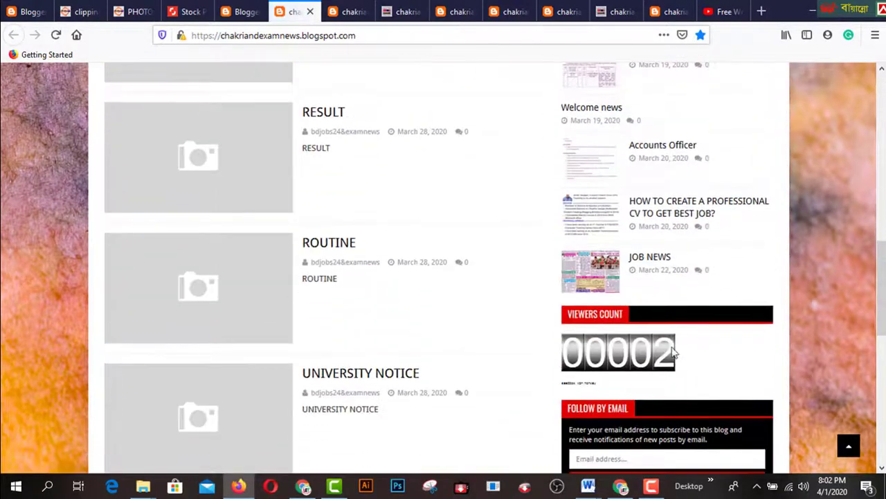
scroll(681, 353, down, 2)
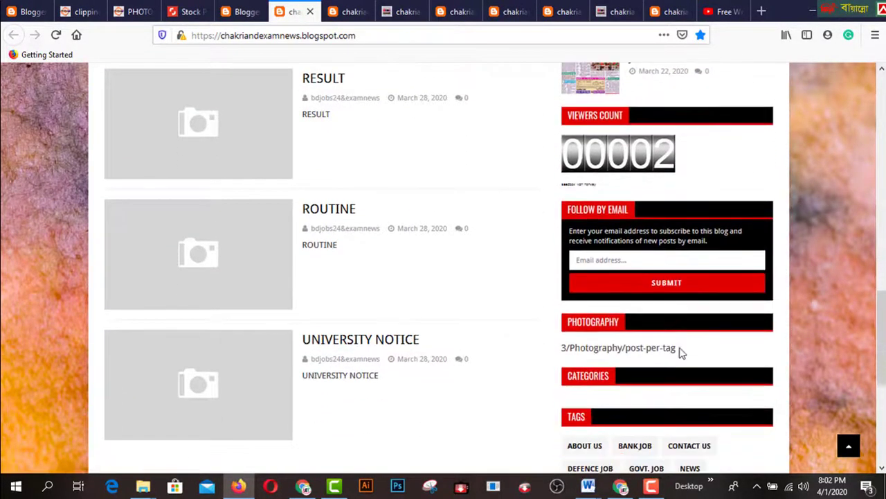
scroll(702, 220, up, 6)
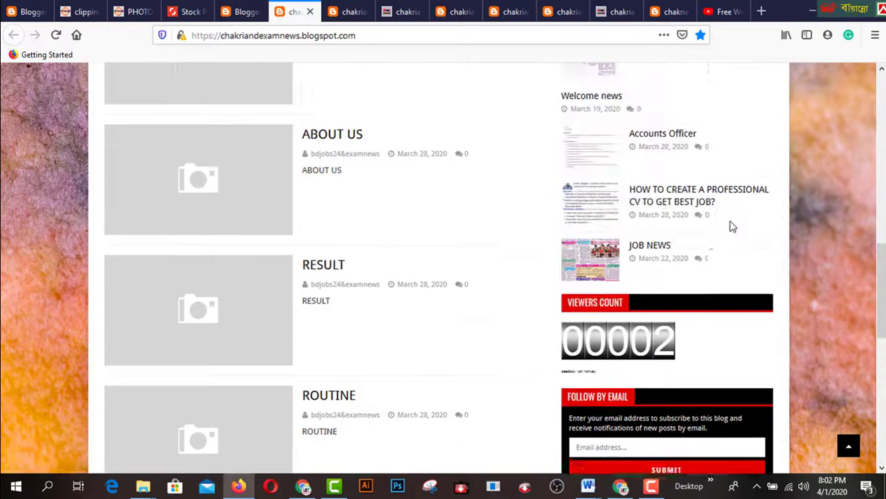
scroll(441, 382, down, 10)
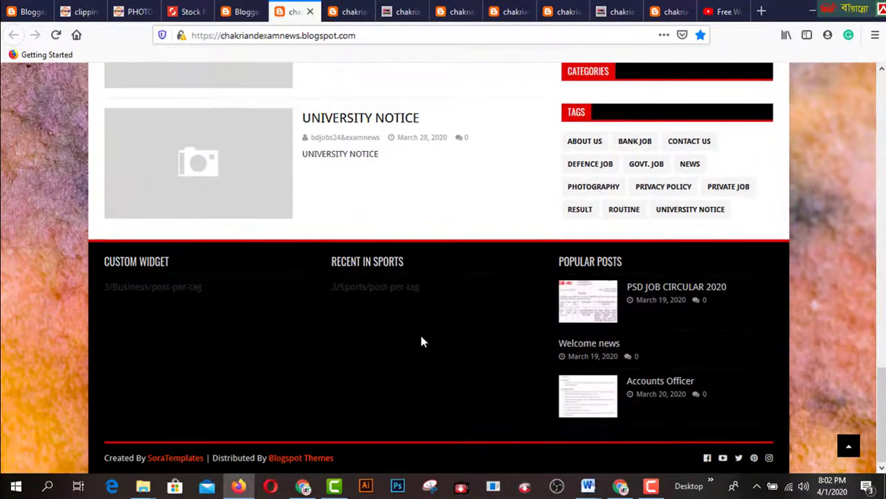
scroll(421, 340, up, 10)
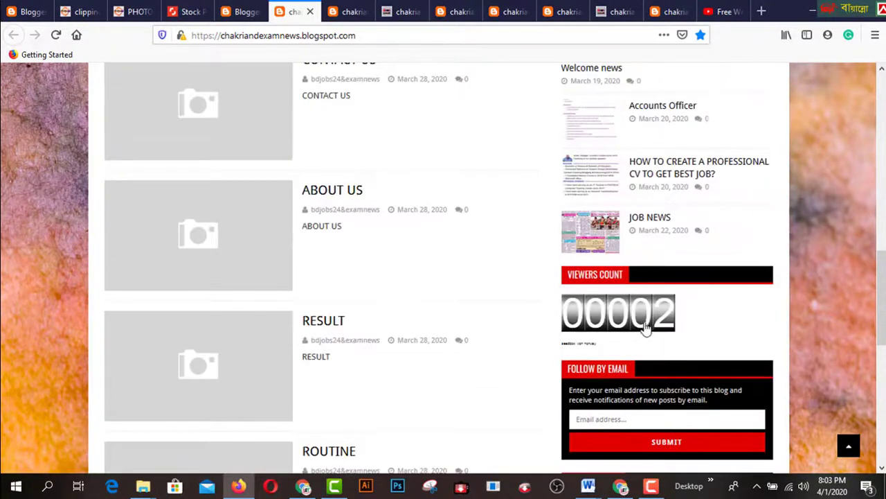
scroll(644, 327, up, 1)
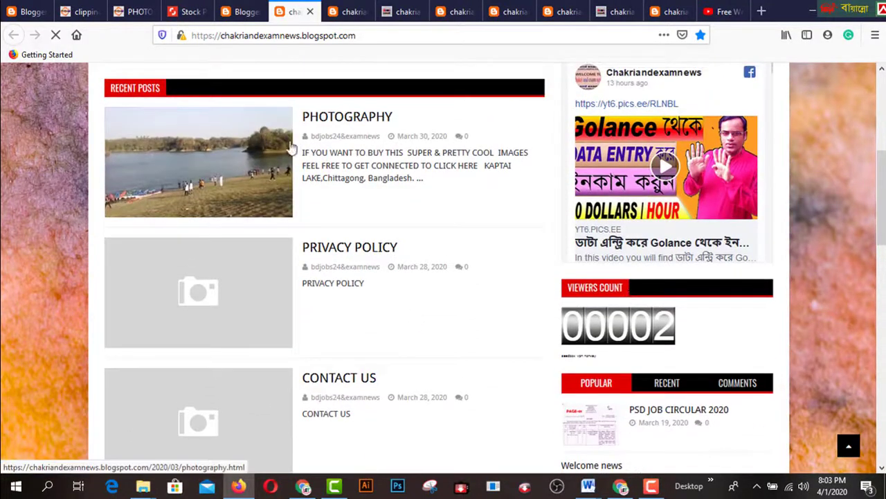
Back in the layout, remove the VIEWERS COUNT gadget from Sidebar Right (B).
click(239, 13)
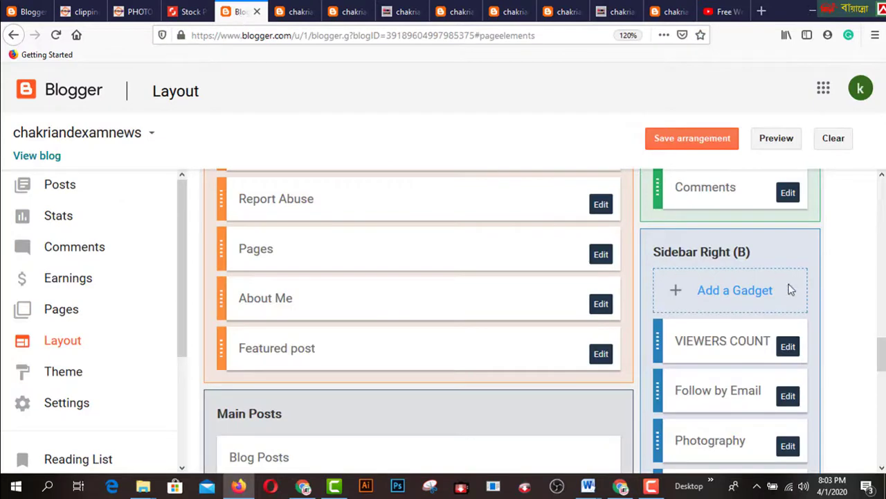
click(790, 348)
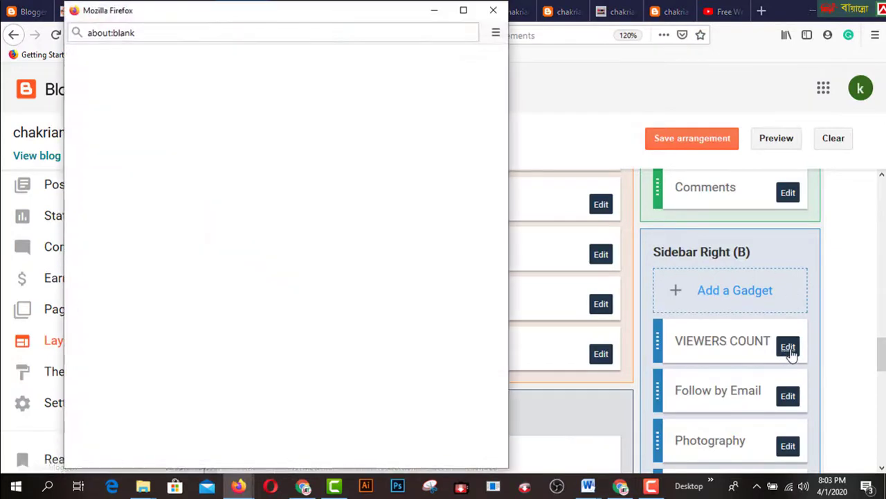
click(243, 441)
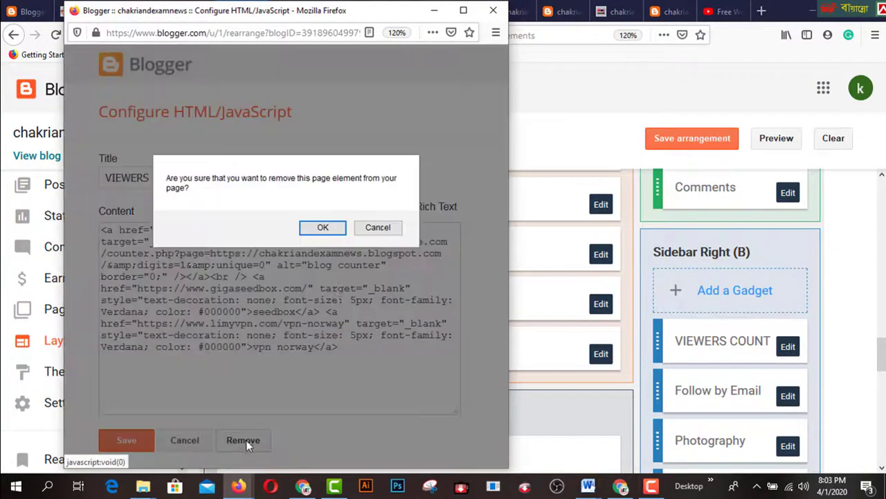
click(336, 227)
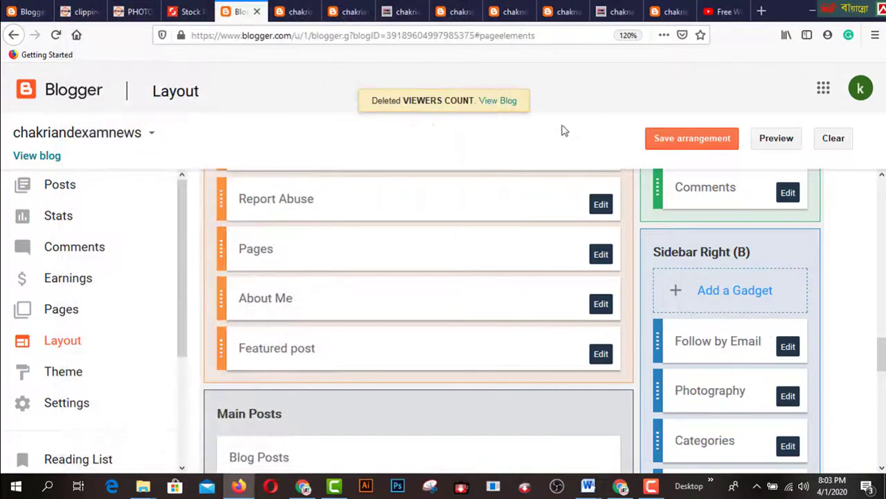
Open the live blog in a new tab and check which Viewers Count counters its sidebar shows, dismissing the desktop notification.
right_click(503, 102)
click(581, 185)
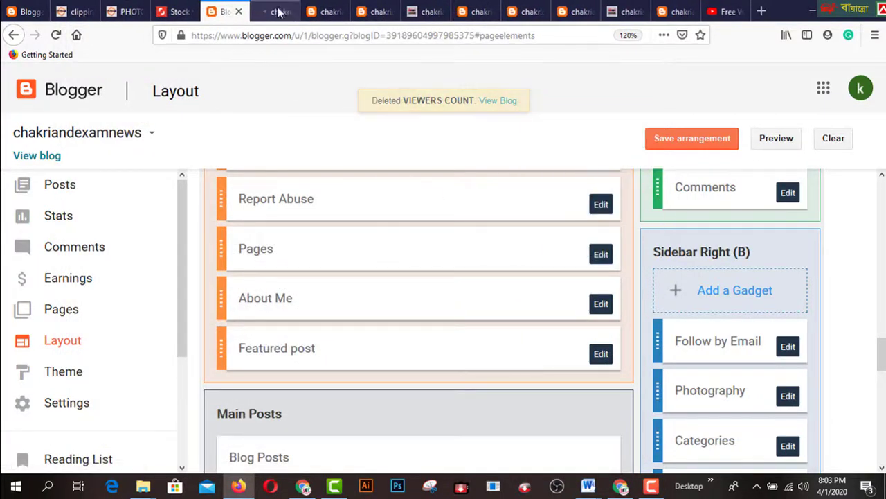
click(273, 12)
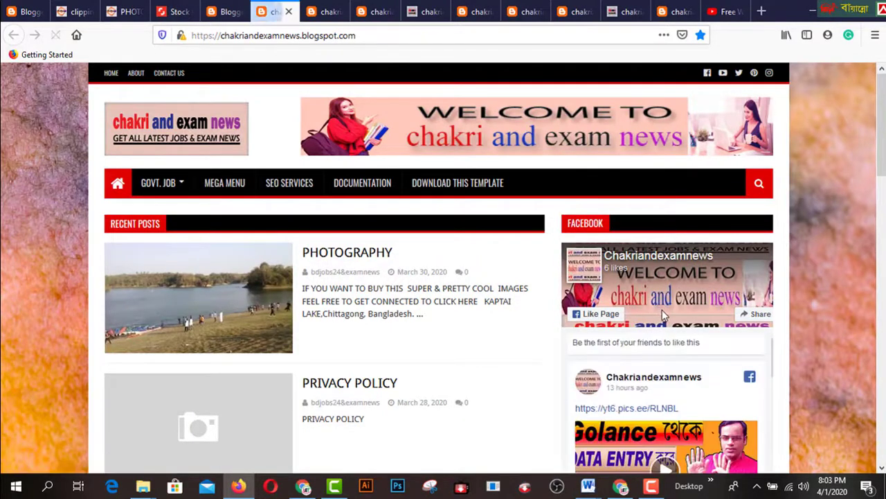
scroll(657, 311, down, 5)
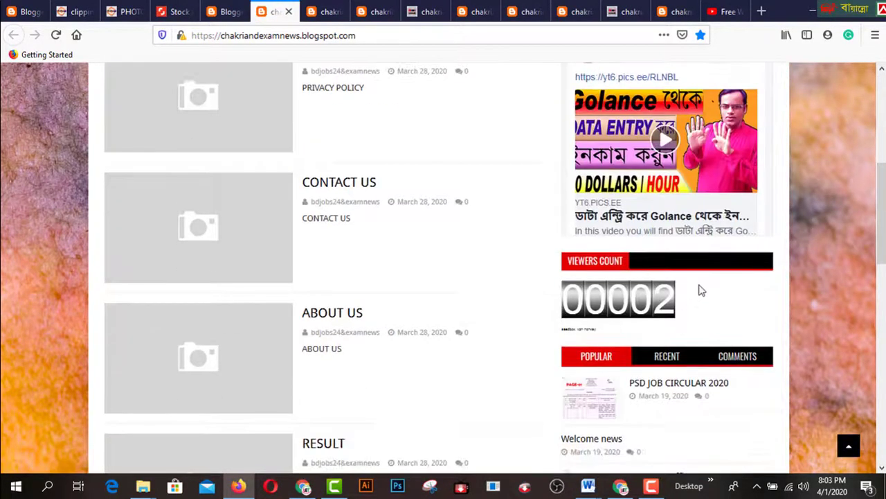
scroll(726, 304, down, 7)
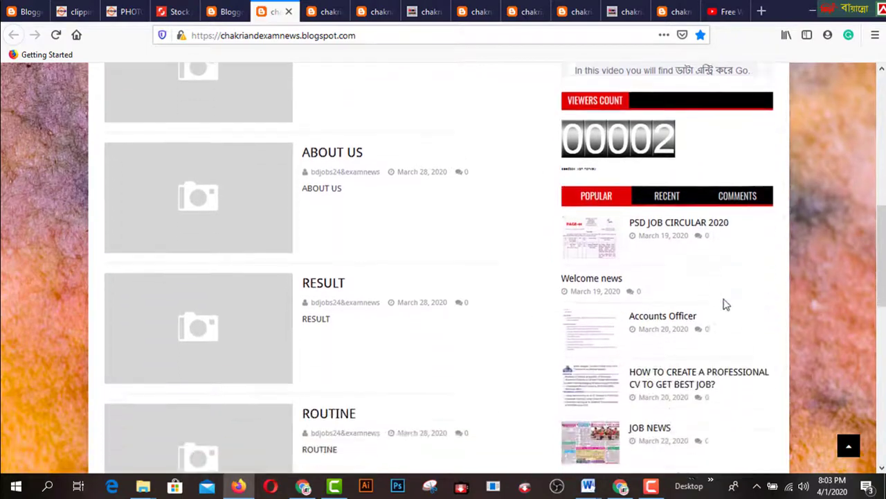
scroll(722, 304, up, 7)
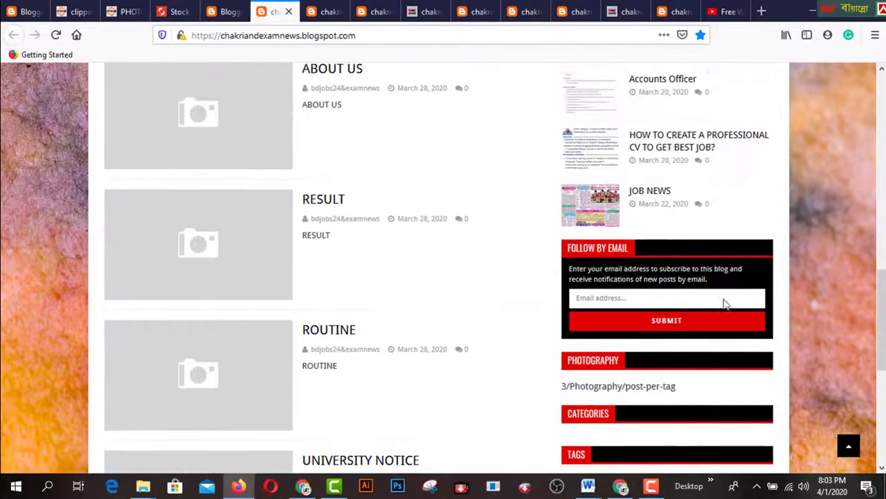
scroll(644, 277, up, 2)
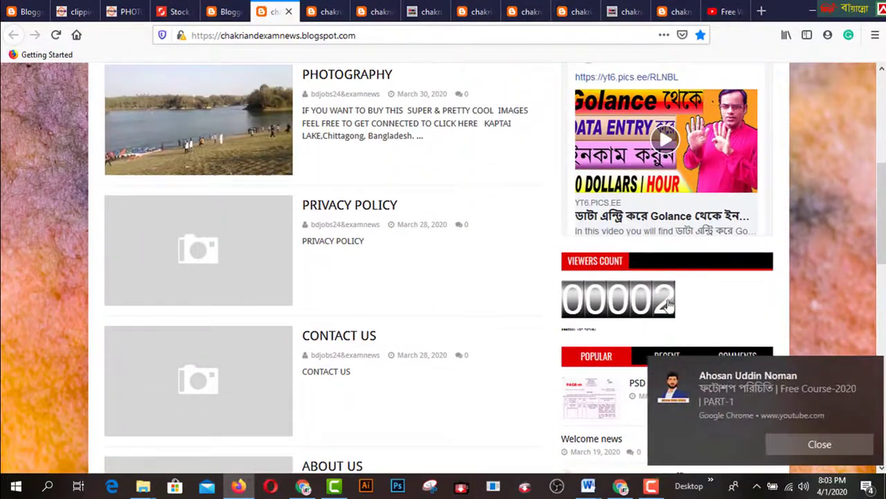
click(865, 372)
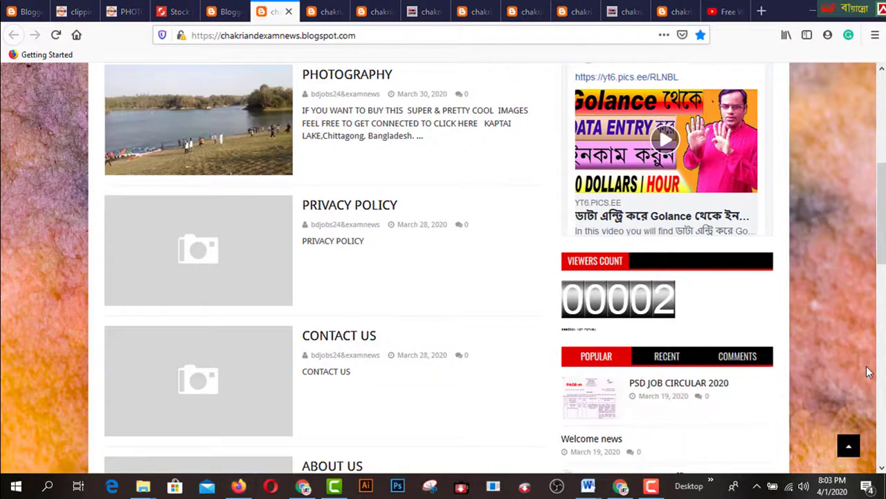
Return to the layout and remove the Viewers Count gadget from Sidebar Right (a).
click(228, 13)
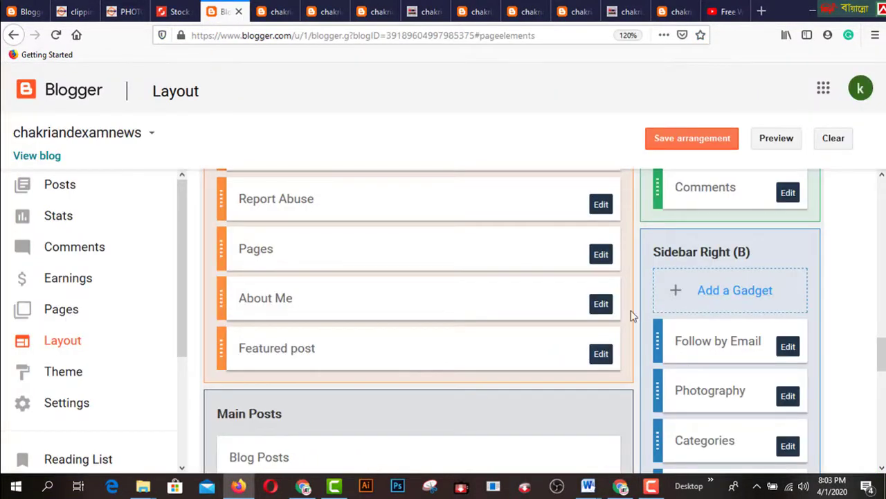
scroll(786, 320, up, 8)
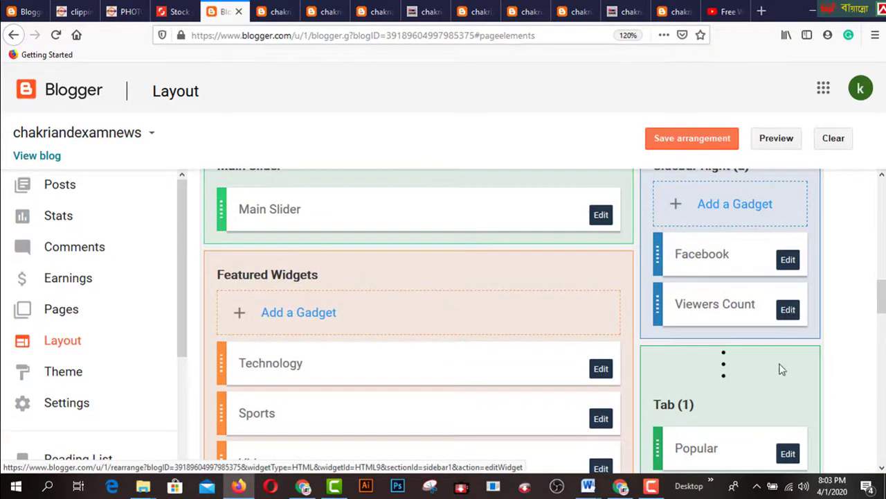
scroll(772, 385, down, 1)
scroll(782, 346, up, 1)
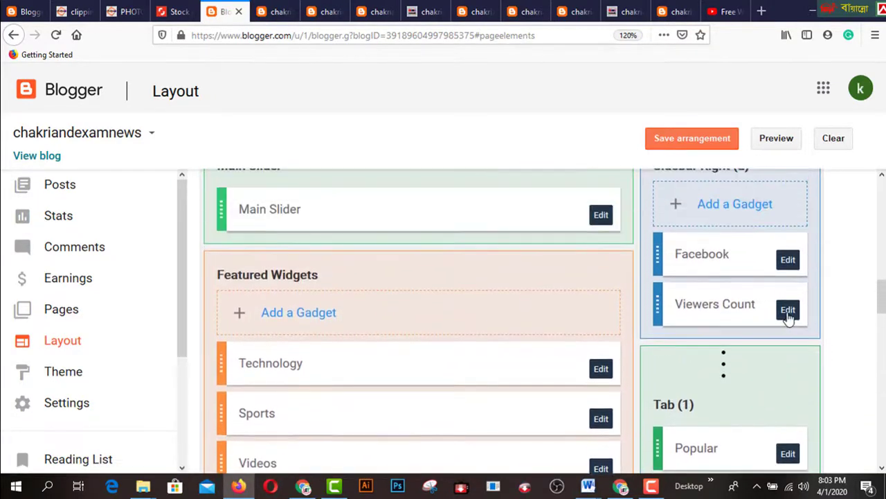
click(788, 312)
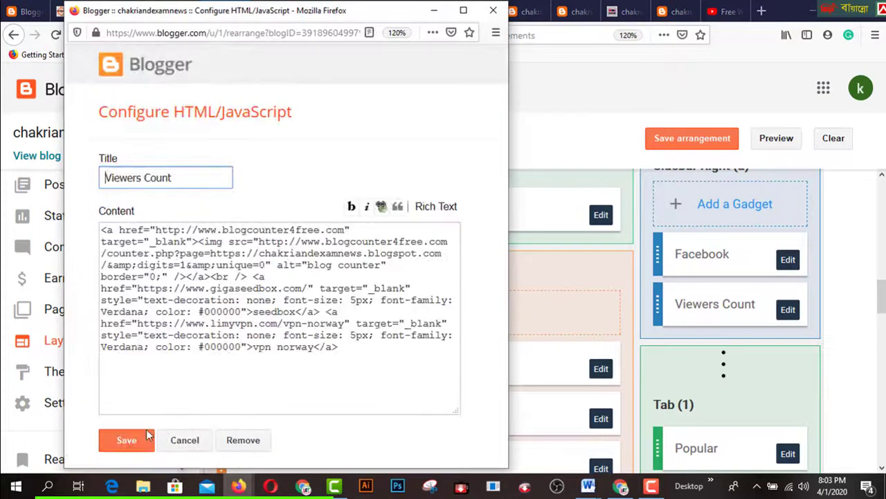
click(242, 441)
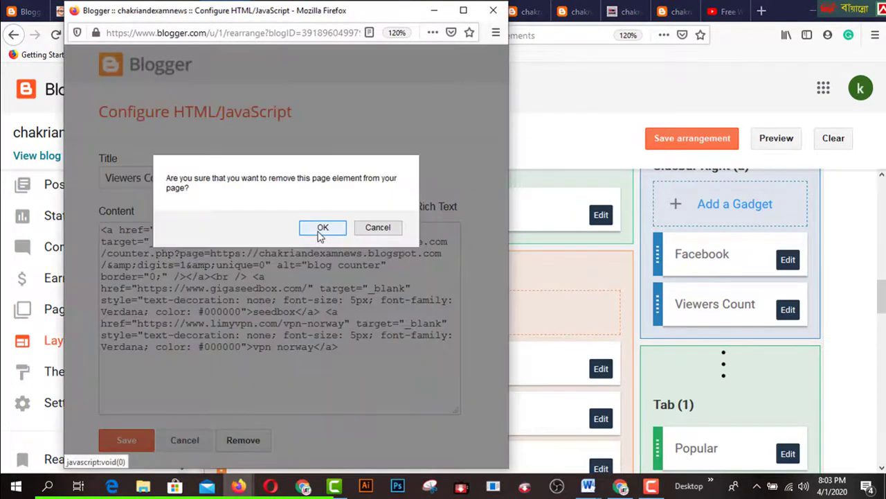